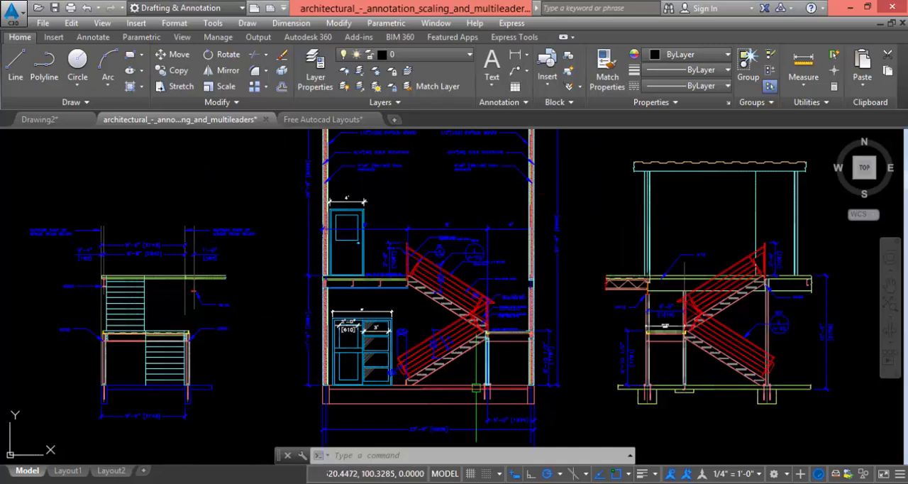
Compare Layout1 with model space and inspect the cabinet's dimensions below the stairs in the model
left_click(68, 470)
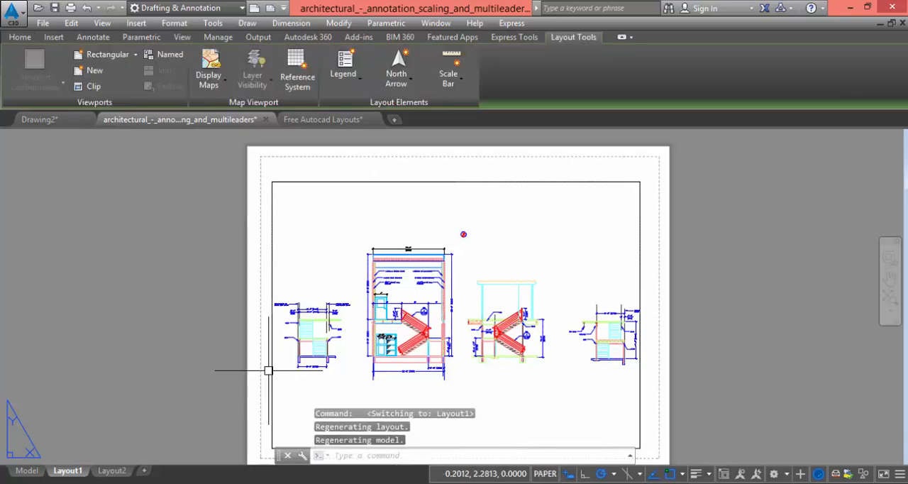
left_click(27, 470)
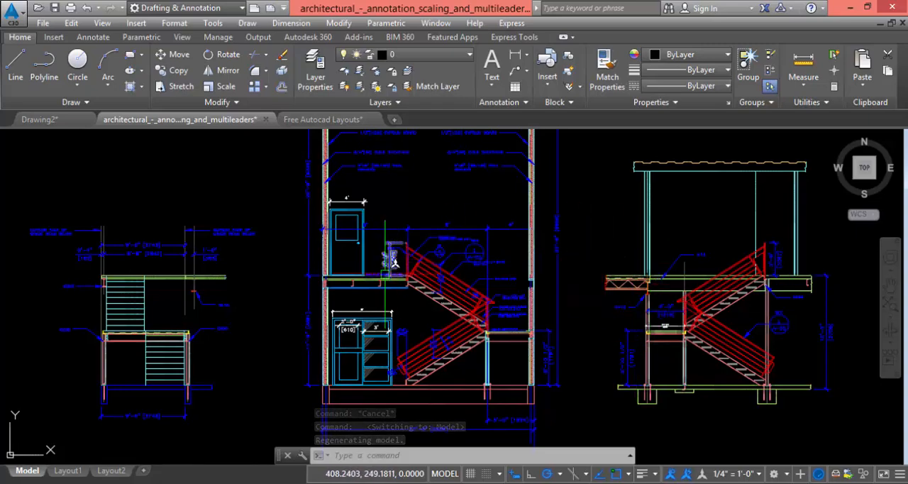
scroll(353, 328, "up", 8)
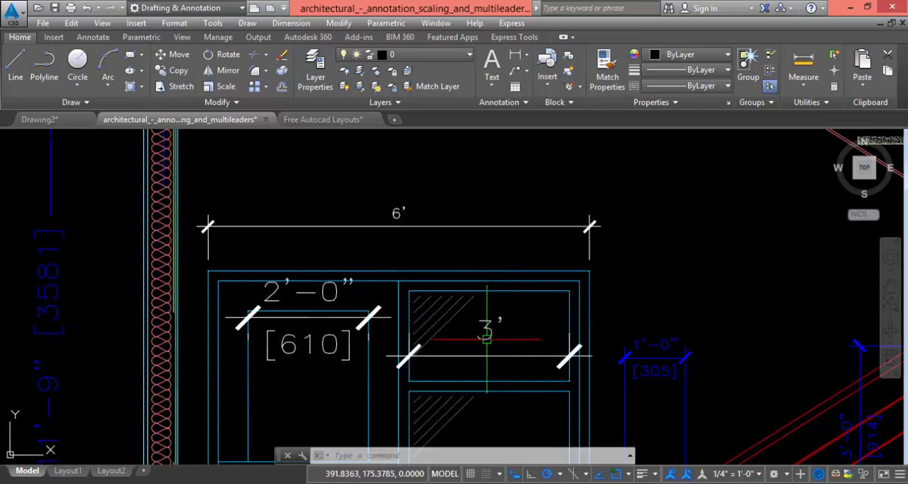
scroll(369, 426, "down", 8)
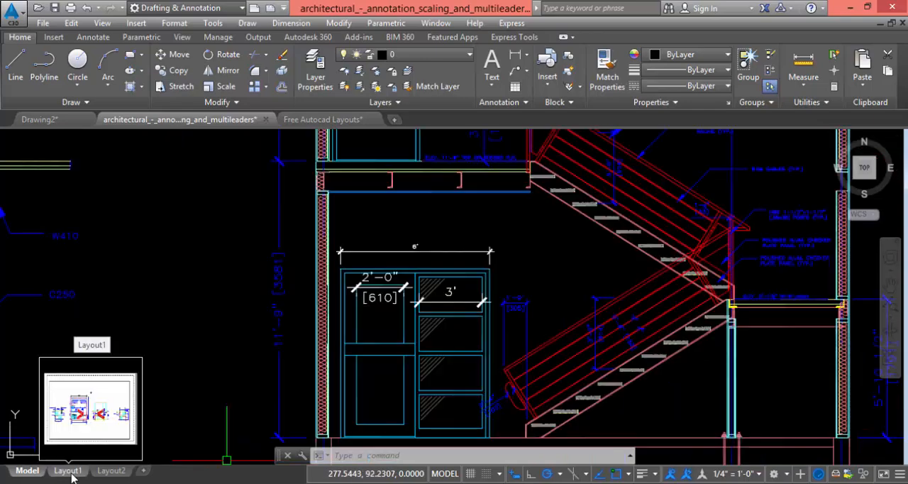
Examine the stair section drawings and their annotations on the Layout1 sheet
left_click(69, 471)
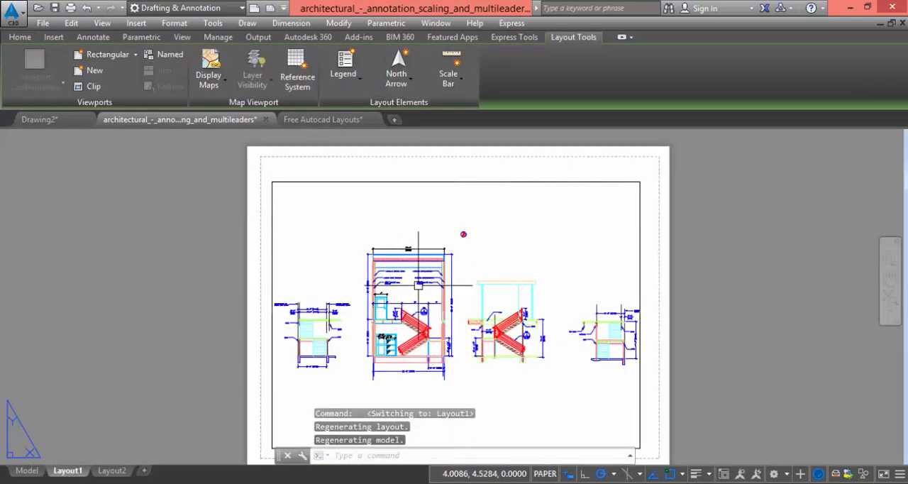
middle_click_drag(466, 362, 458, 318)
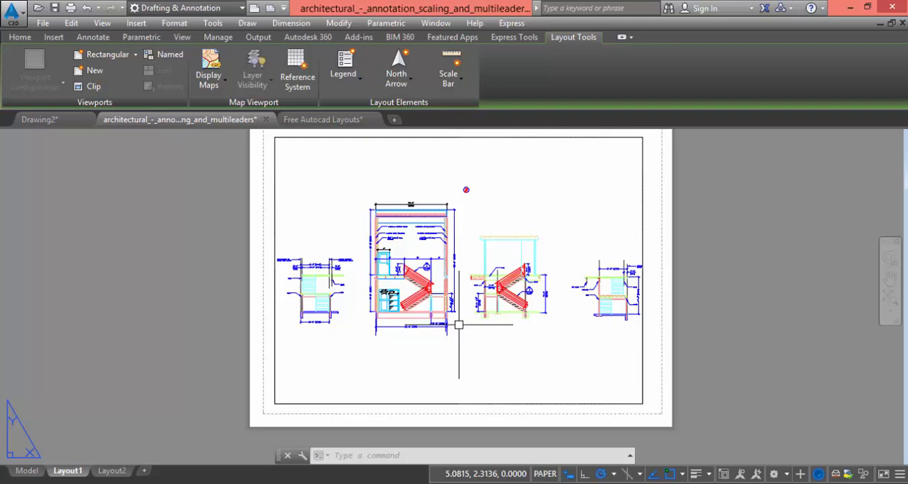
scroll(437, 323, "down", 2)
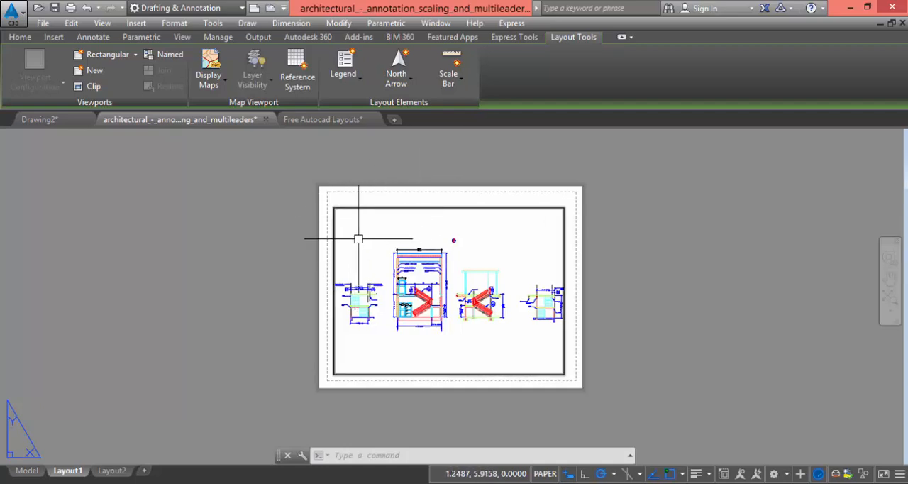
scroll(426, 244, "up", 6)
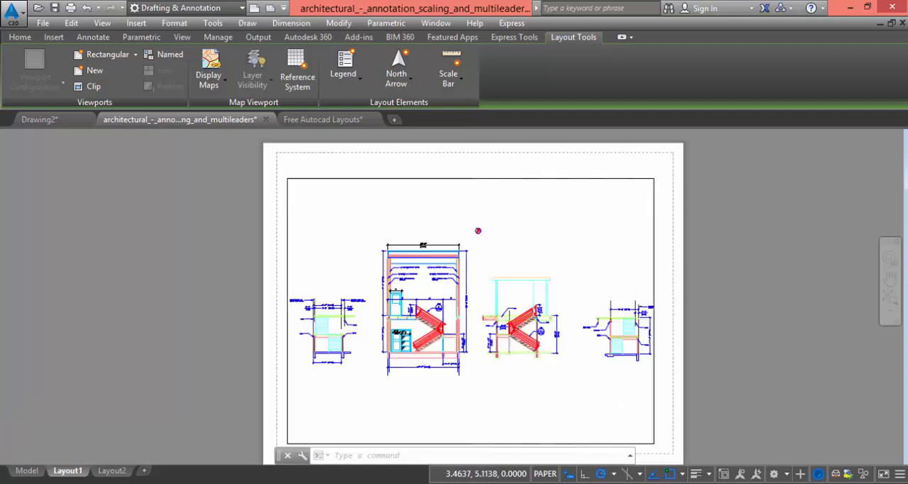
scroll(488, 242, "up", 6)
scroll(369, 192, "down", 6)
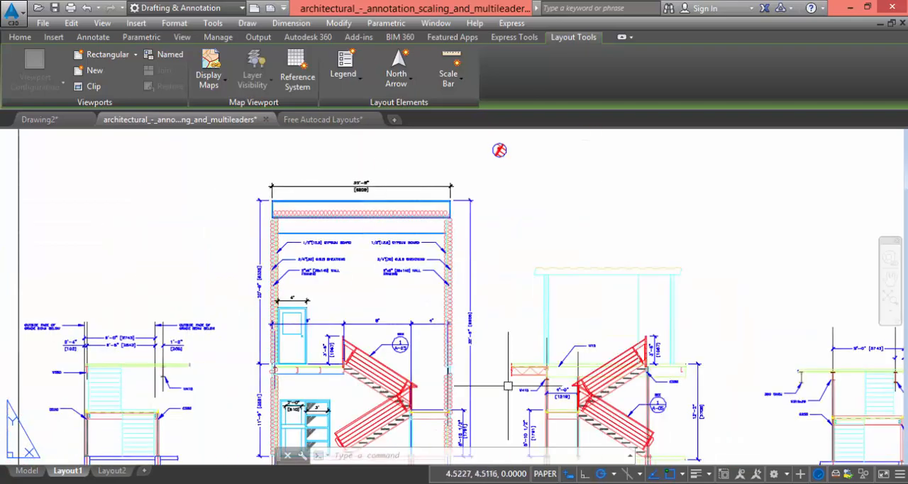
middle_click_drag(506, 405, 497, 376)
scroll(487, 298, "up", 6)
scroll(488, 297, "down", 8)
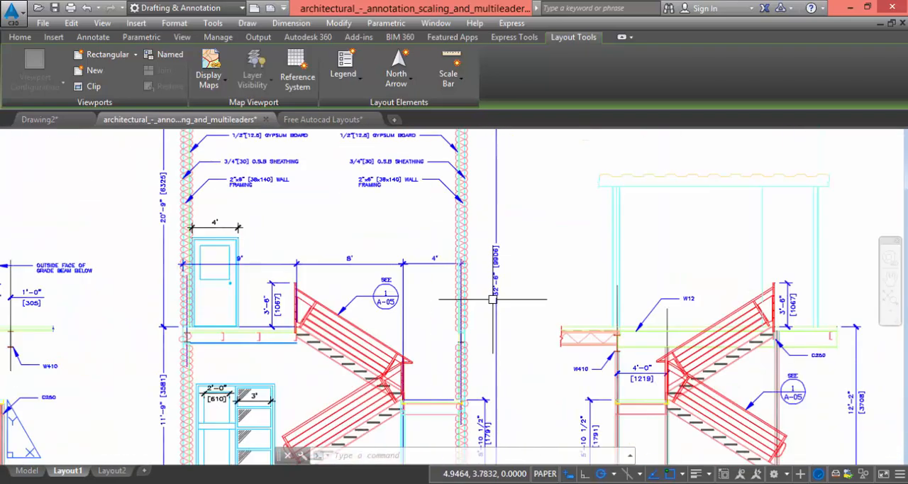
scroll(487, 295, "down", 3)
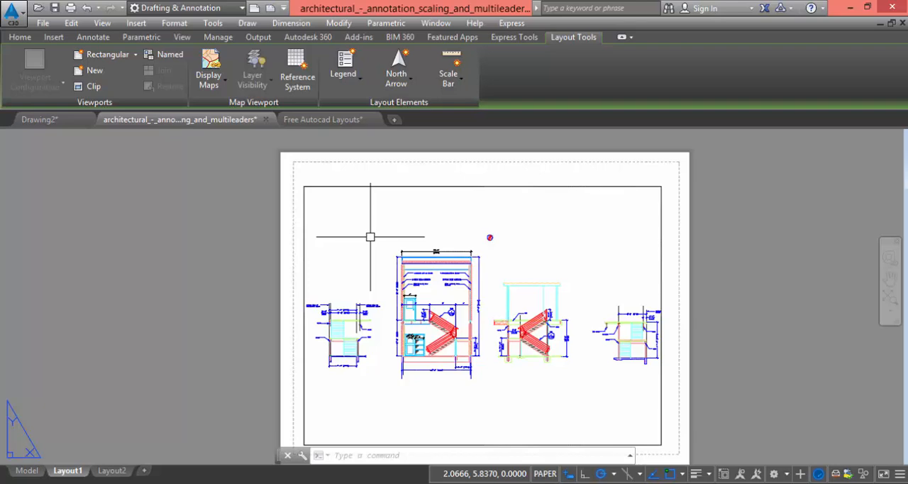
Inspect the paper edge and printable margin of Layout1, and highlight the viewport border before deselecting it
scroll(472, 170, "up", 2)
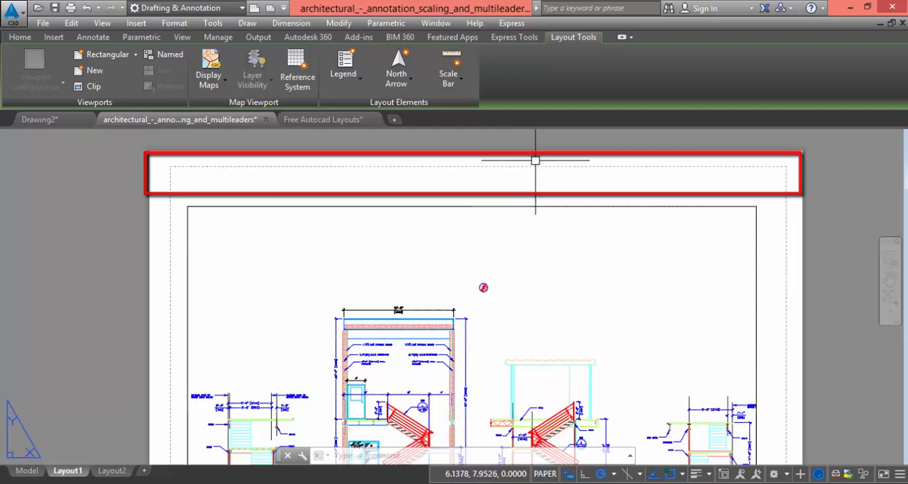
scroll(490, 156, "down", 2)
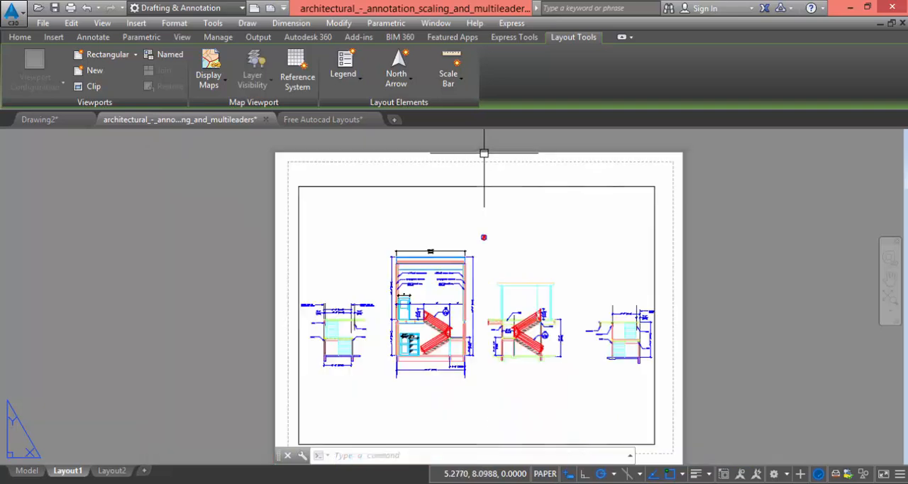
left_click(523, 185)
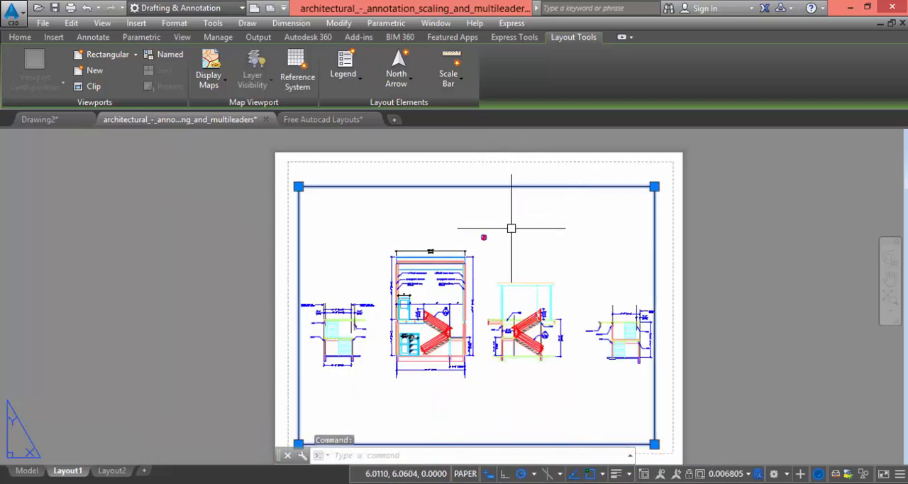
key("Escape")
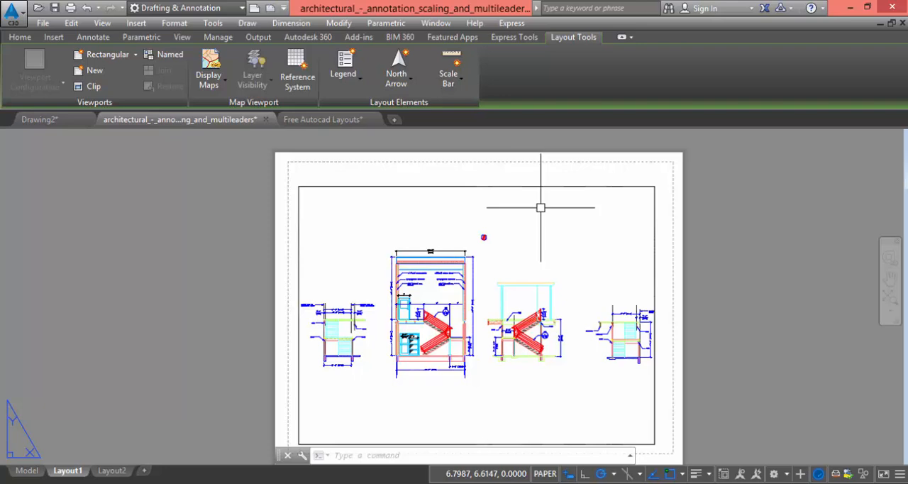
Create a new layout in the architectural drawing
mouse_move(23, 473)
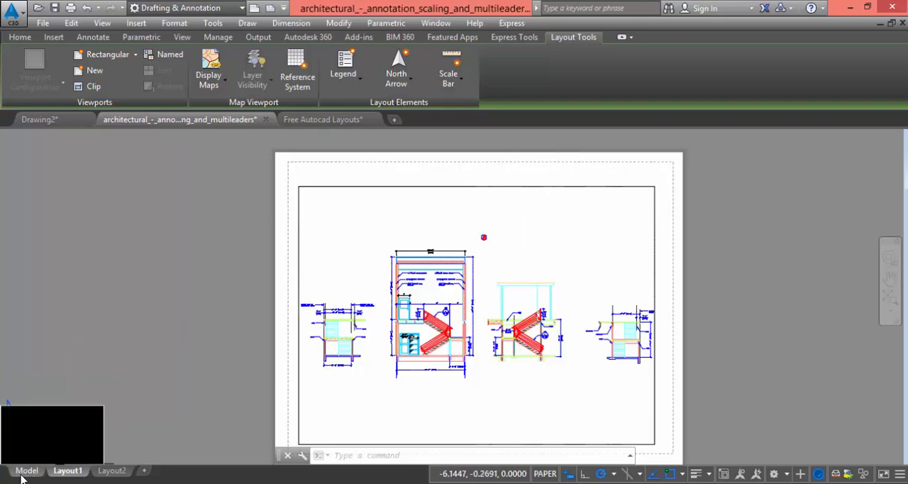
right_click(77, 476)
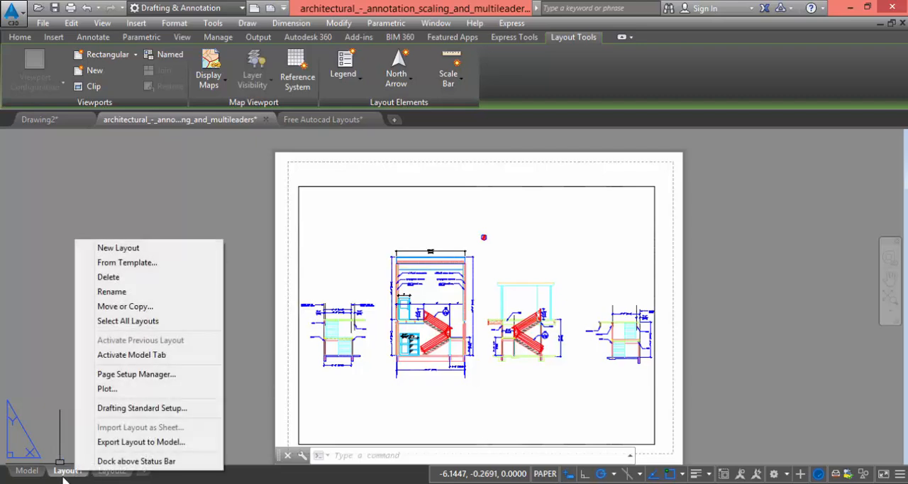
left_click(135, 249)
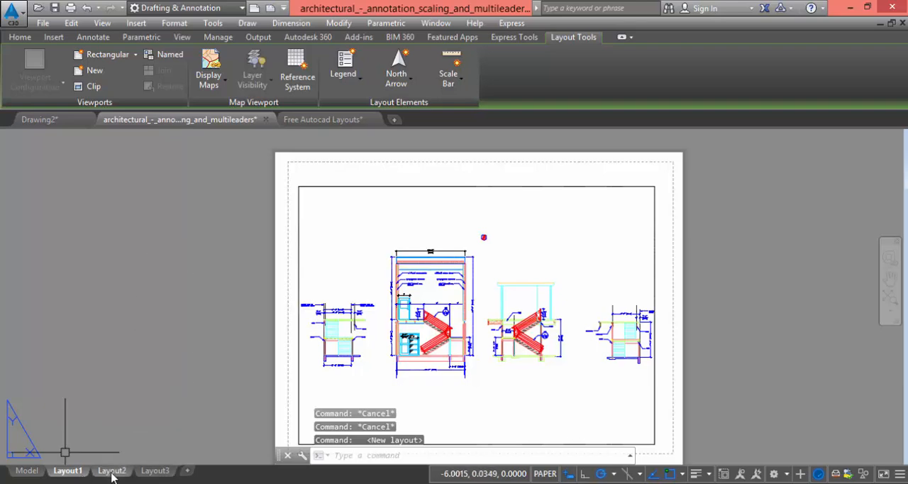
right_click(155, 470)
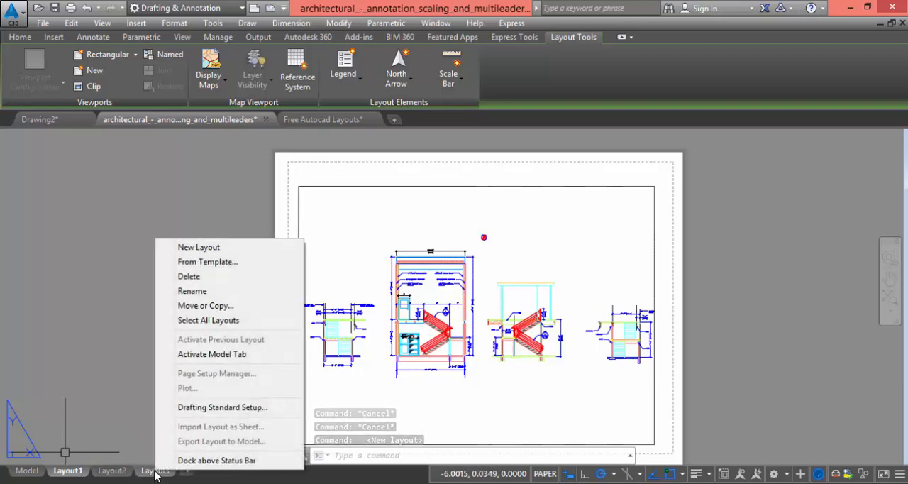
left_click(195, 293)
left_click(152, 368)
left_click(158, 427)
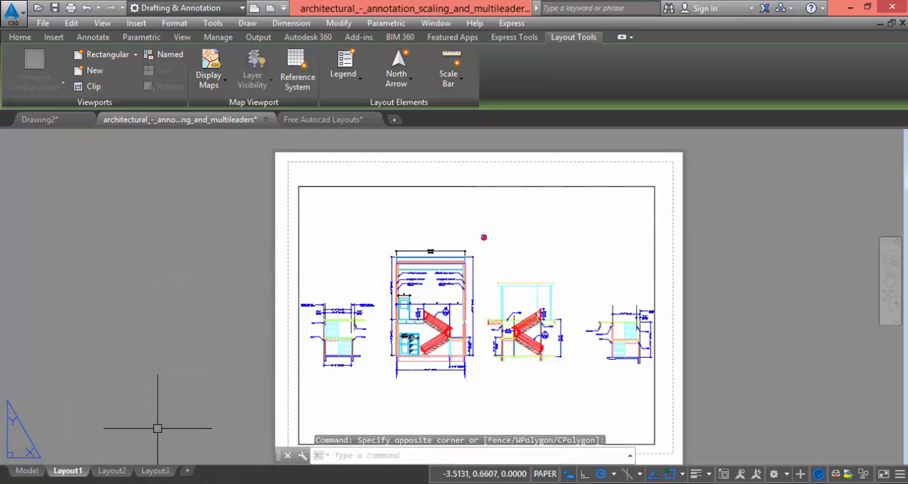
Delete Layout3 from the drawing permanently
right_click(156, 471)
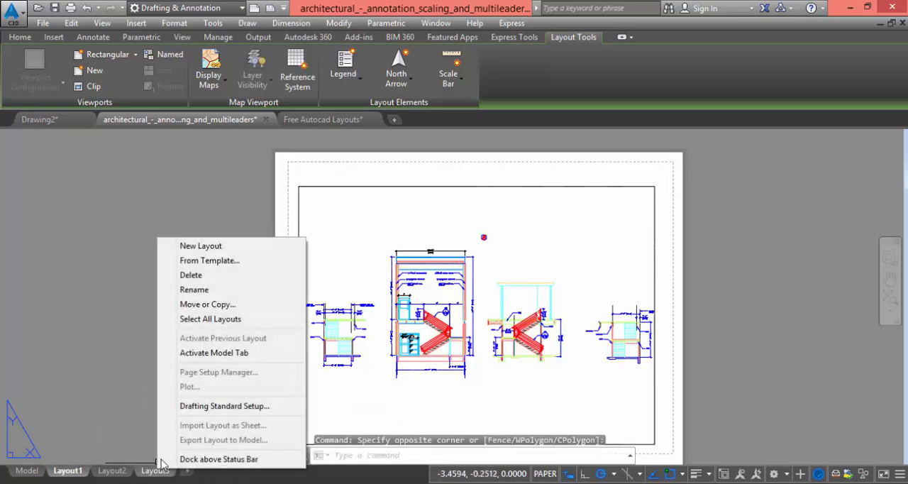
left_click(191, 276)
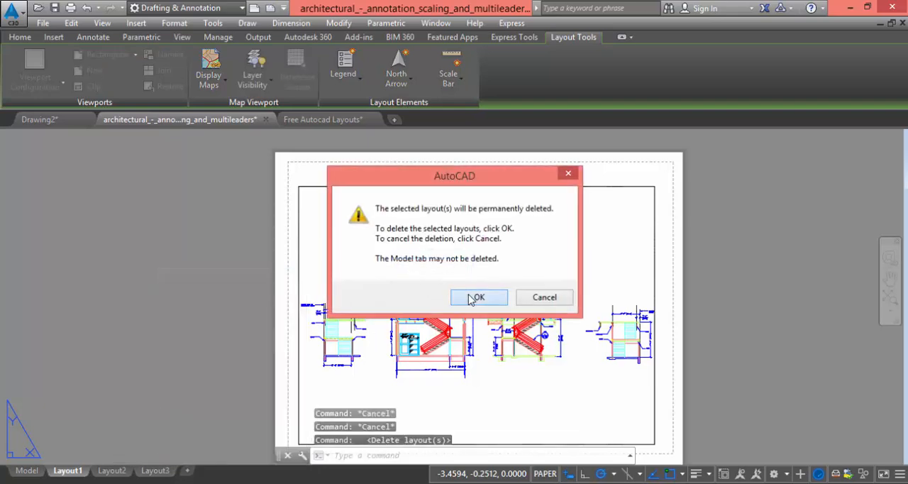
left_click(471, 299)
Start adding a layout from a template file
right_click(116, 471)
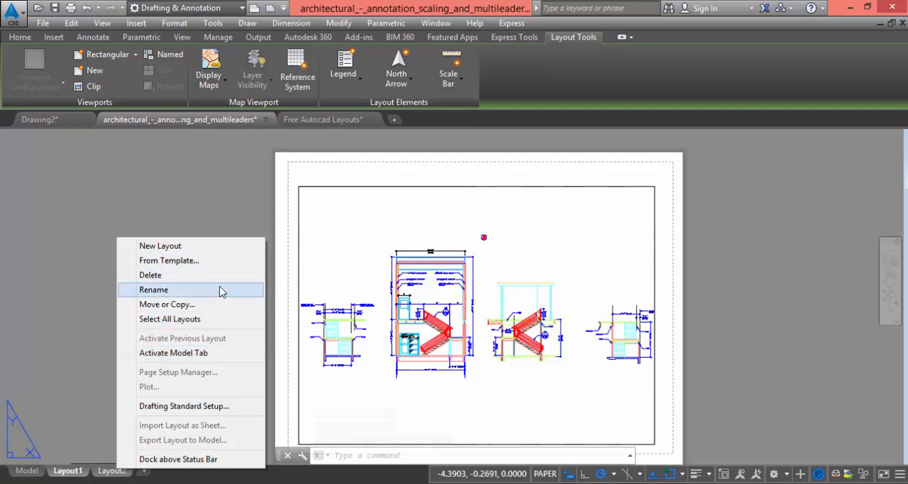
left_click(184, 263)
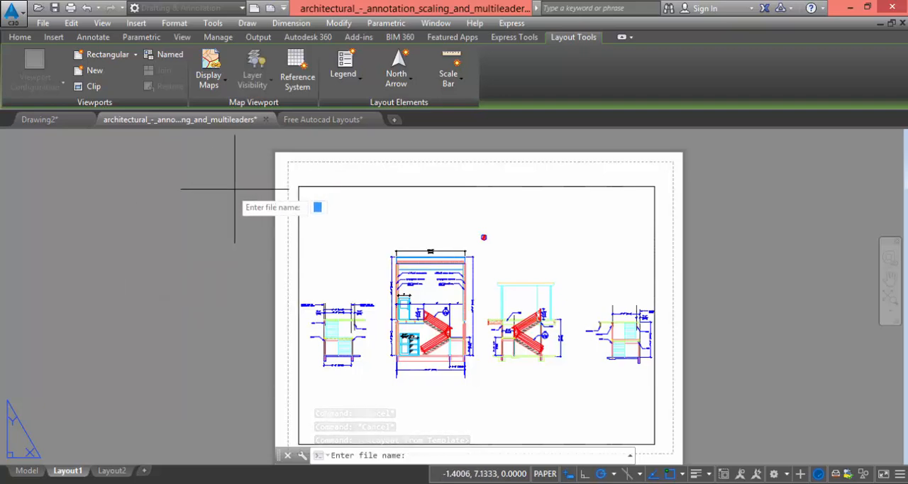
Switch to the Free Autocad Layouts drawing and inspect the gridded viewport on LAYOUT 3, selecting and releasing its border
left_click(315, 120)
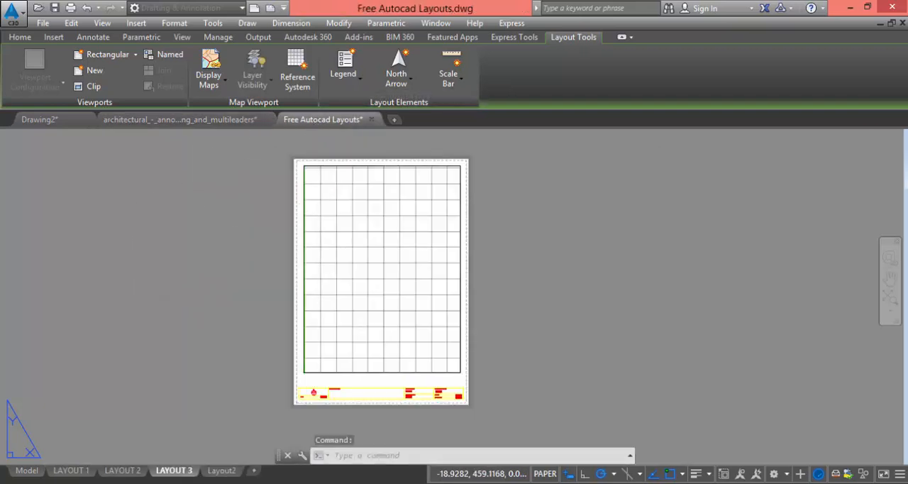
scroll(318, 145, "up", 4)
scroll(385, 184, "down", 4)
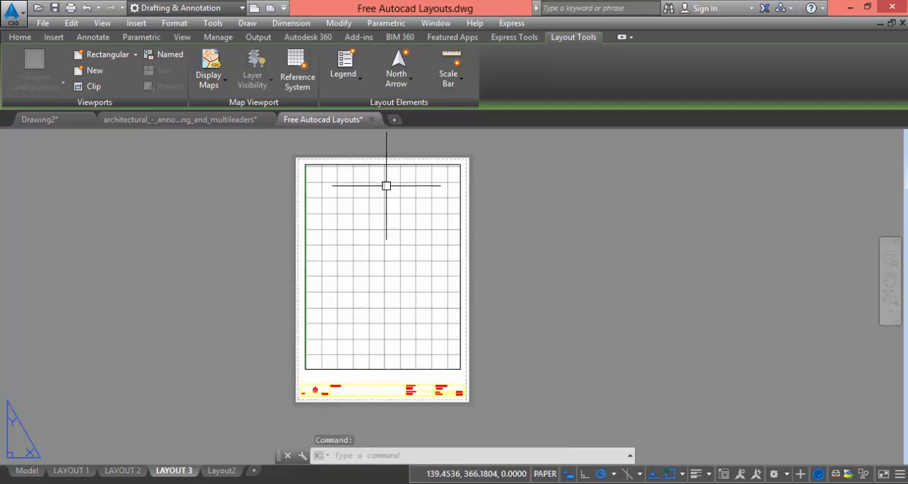
scroll(405, 158, "up", 2)
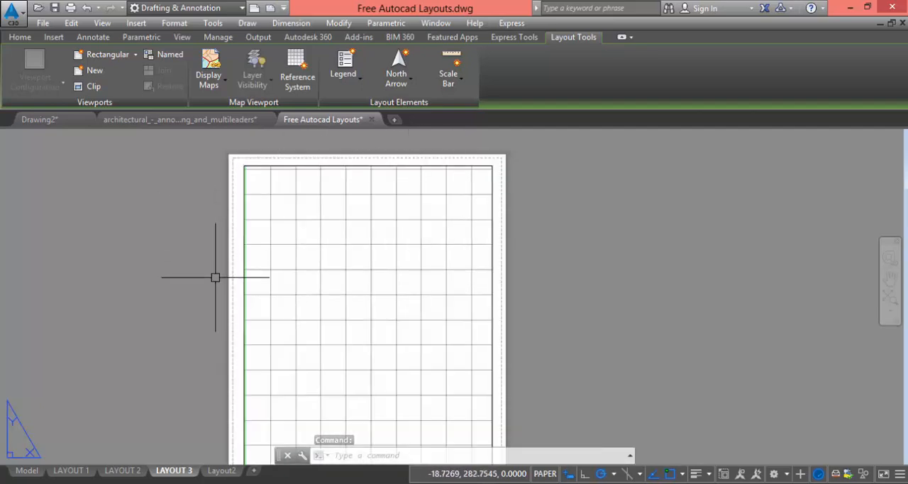
left_click(249, 243)
scroll(304, 174, "down", 2)
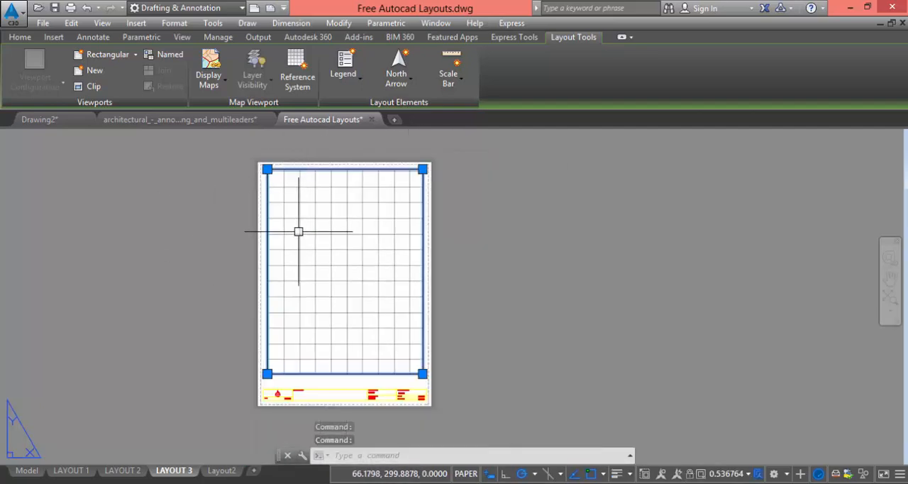
key("Escape")
Examine the title block of LAYOUT 3, including its north arrow, general notes, project, drawing, scale and date fields
scroll(282, 385, "up", 8)
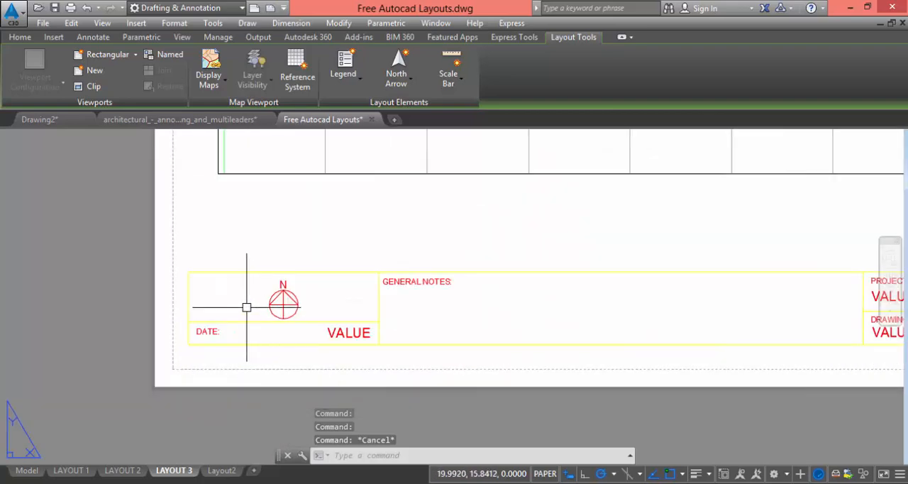
scroll(320, 318, "down", 3)
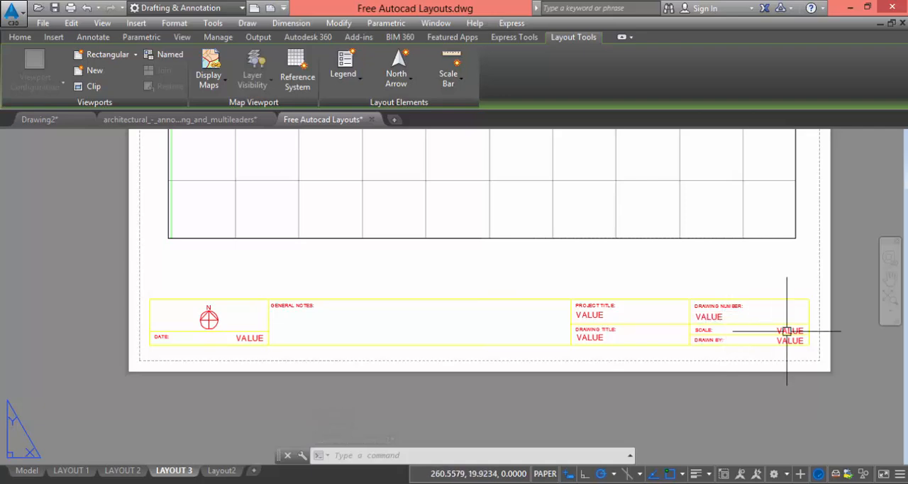
scroll(712, 347, "up", 4)
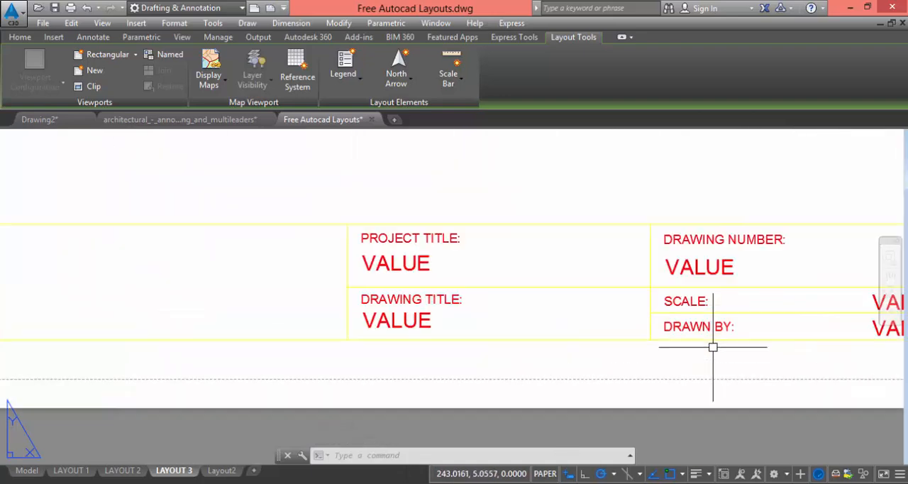
scroll(391, 371, "down", 4)
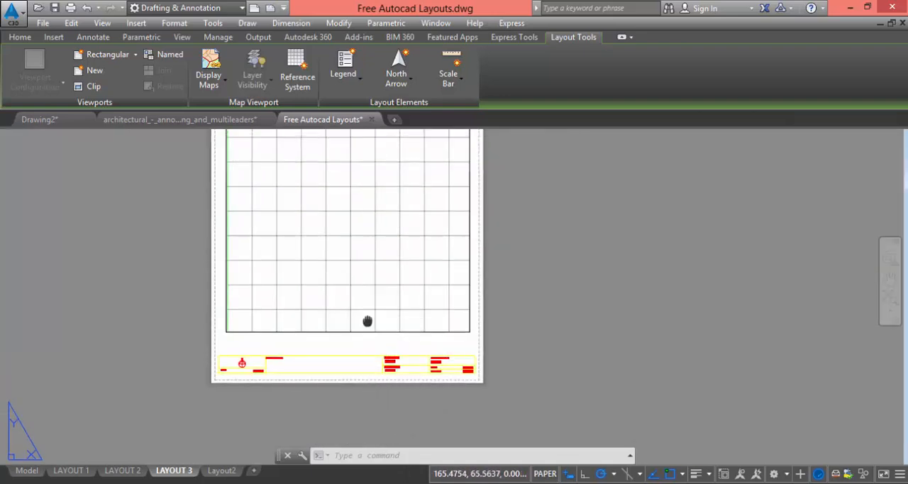
scroll(379, 321, "down", 2)
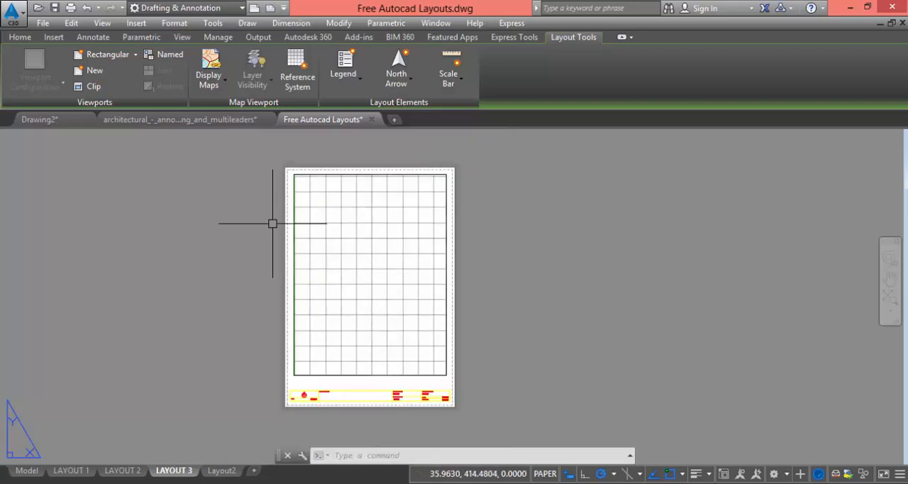
Return to the architectural annotation drawing and display Layout2
left_click(174, 120)
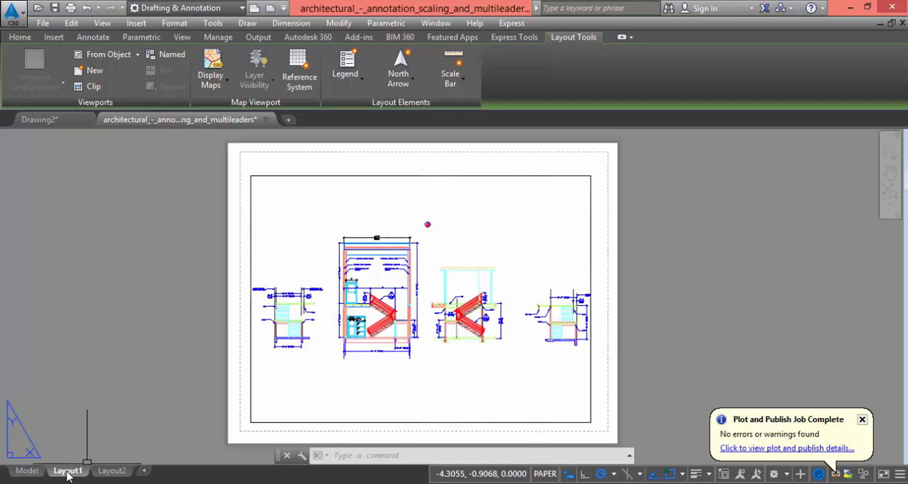
left_click(111, 470)
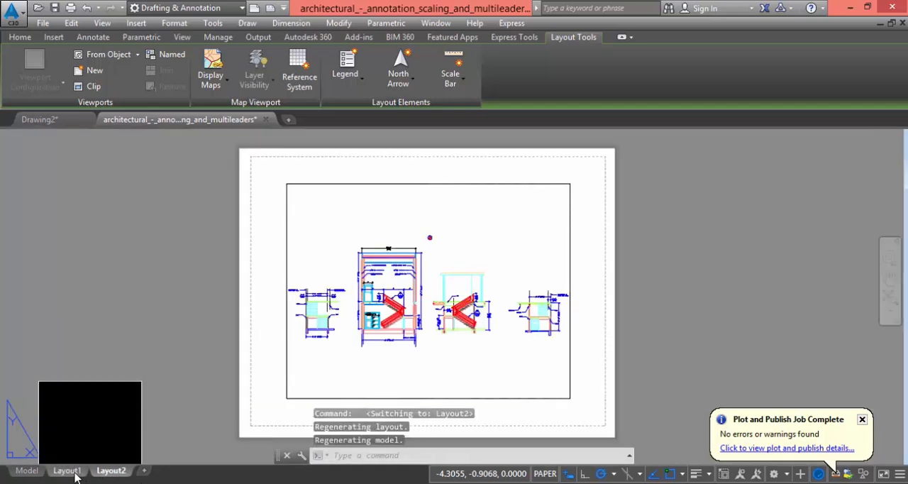
Display Layout1 and erase its existing viewport
left_click(68, 474)
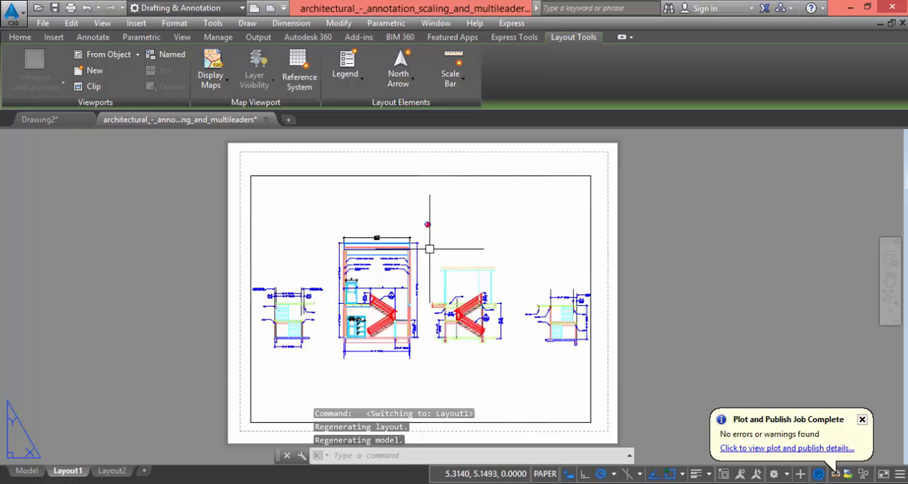
left_click(593, 210)
type("E")
key("Return")
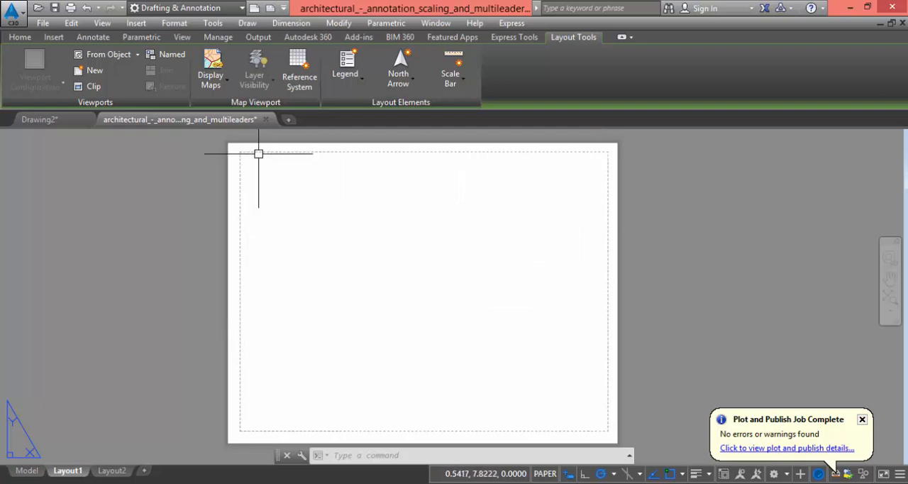
Open the Page Setup Manager for Layout1 and start modifying the Layout1 page setup
right_click(64, 477)
left_click(84, 381)
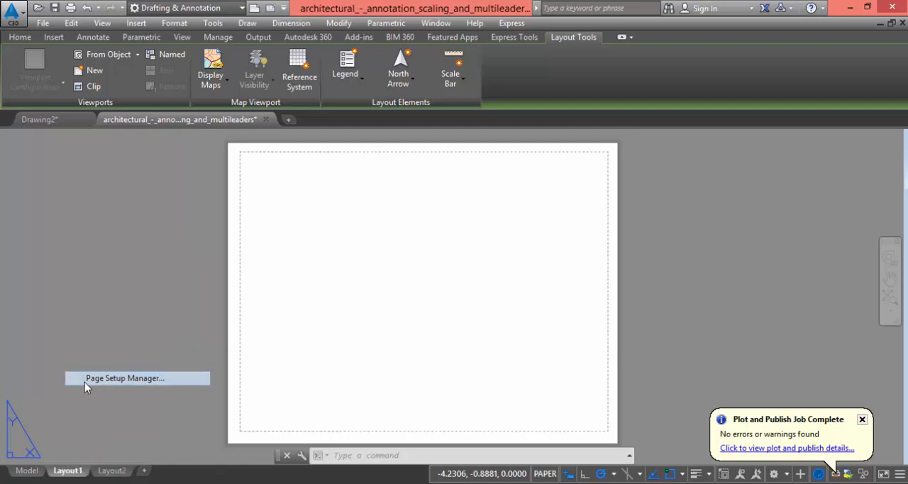
left_click(351, 190)
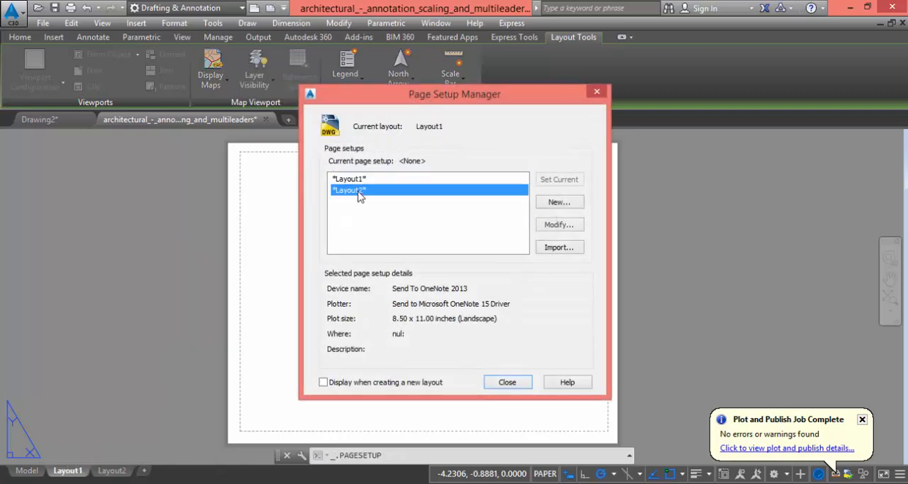
left_click(355, 179)
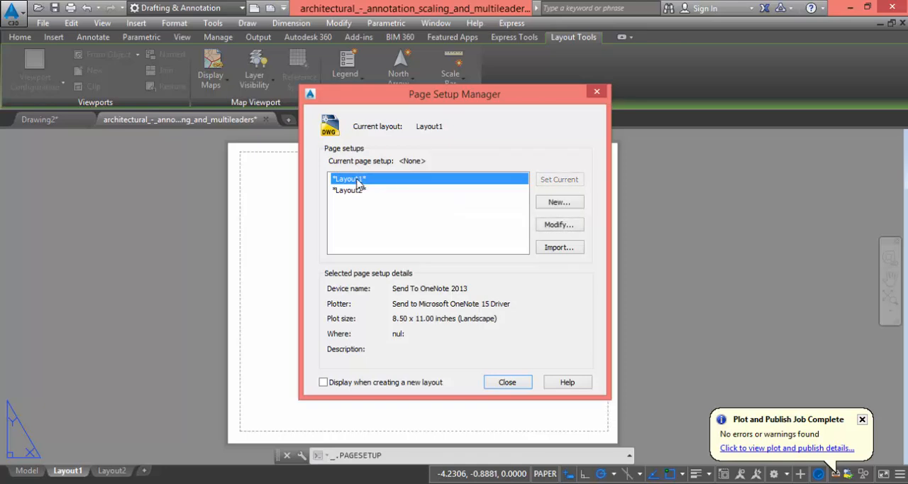
left_click(359, 190)
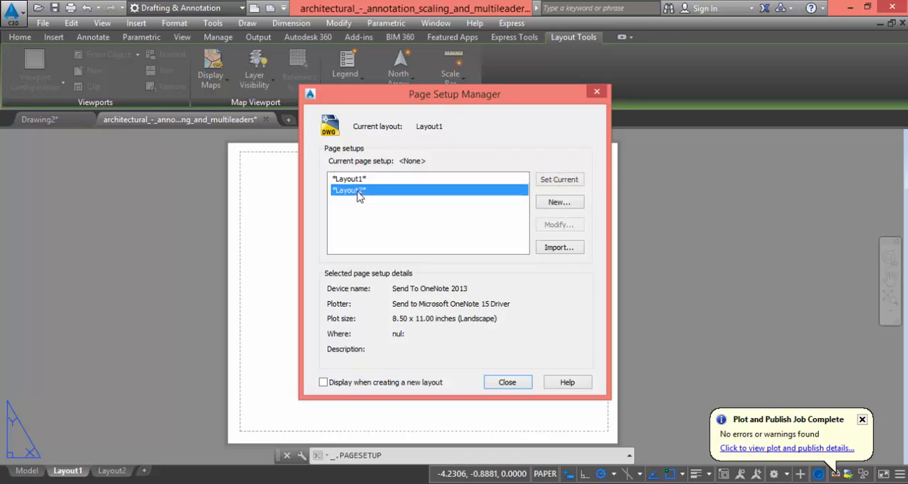
left_click(358, 181)
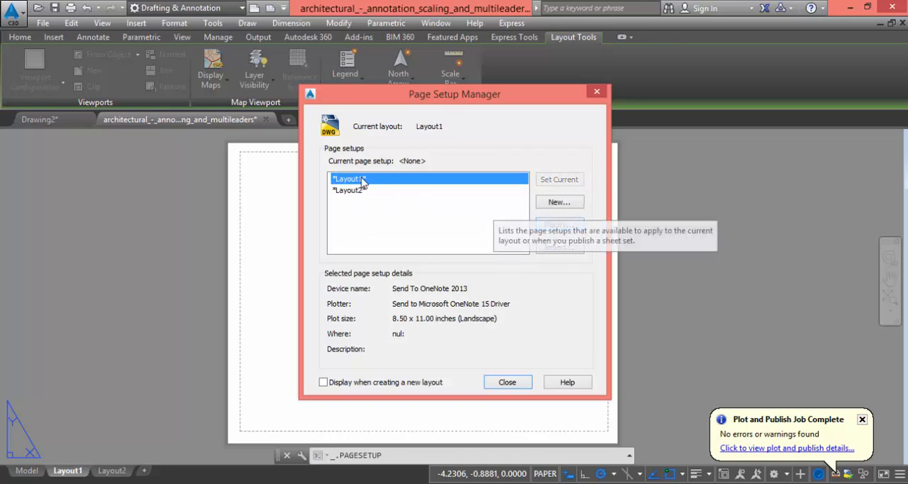
left_click(560, 224)
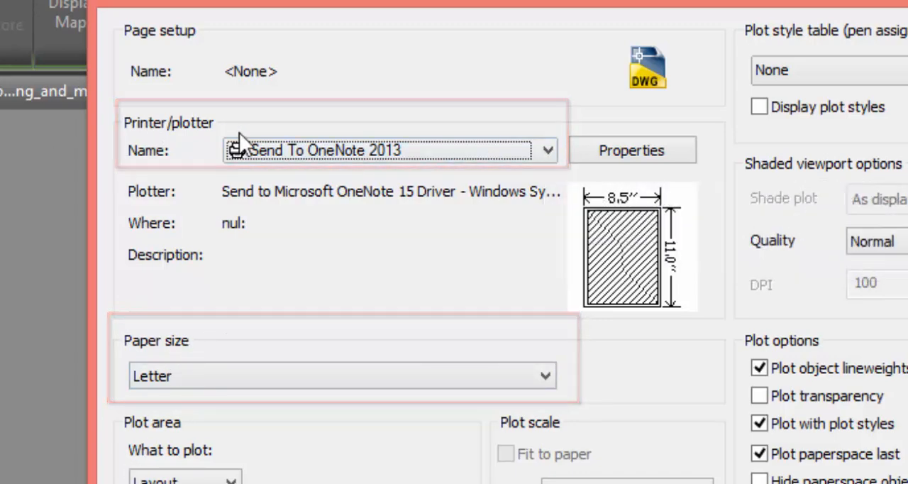
Set the page setup's printer/plotter to DWG To PDF.pc3
left_click(551, 150)
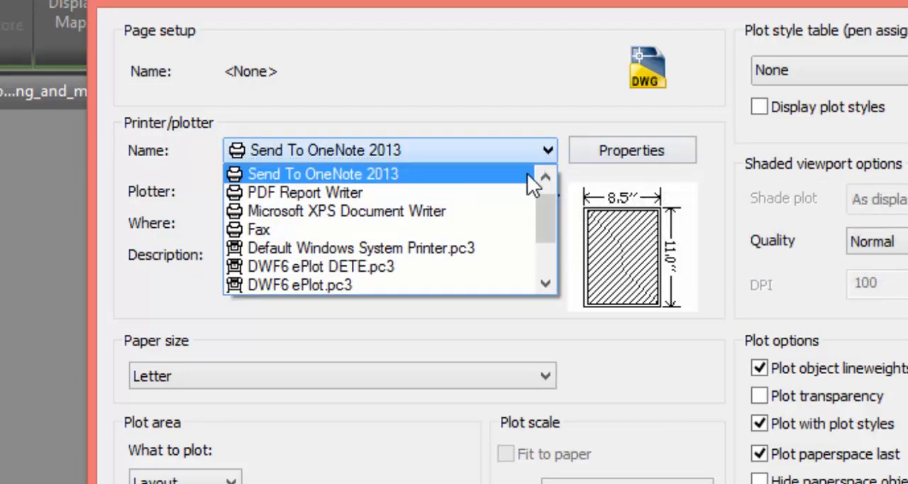
scroll(554, 223, "down", 1)
scroll(425, 234, "up", 1)
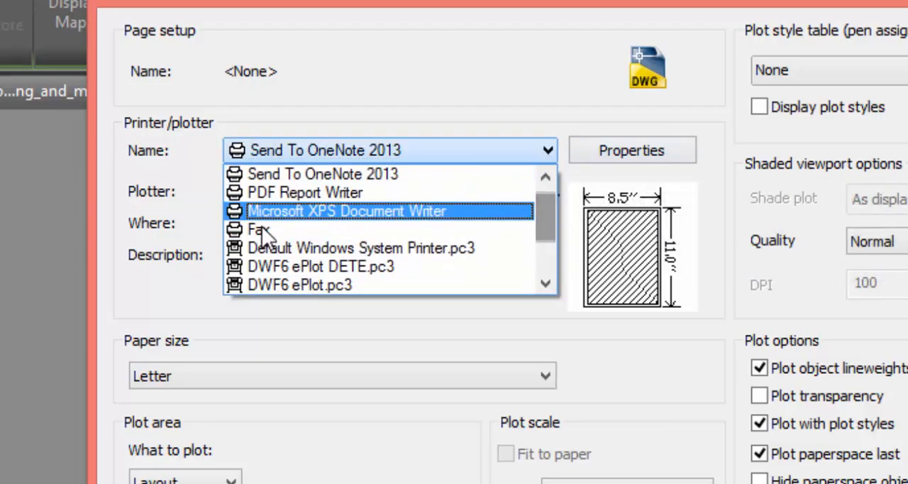
left_click_drag(542, 237, 543, 248)
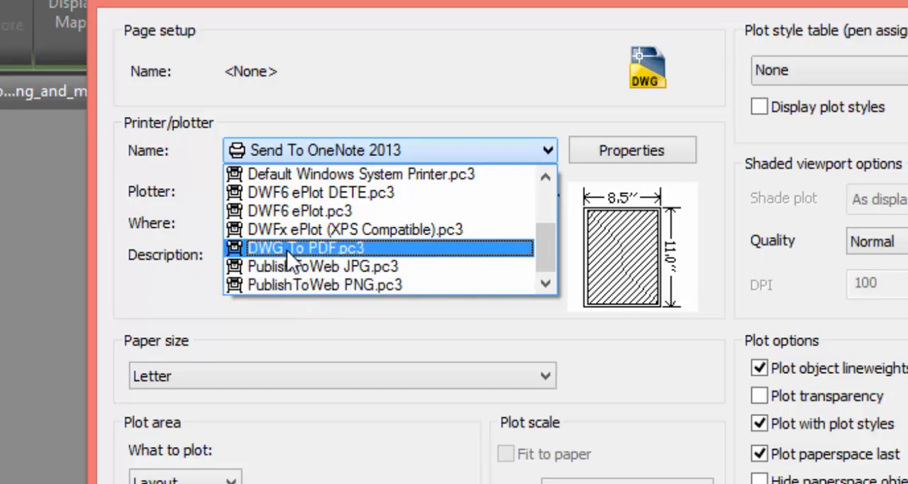
left_click(321, 250)
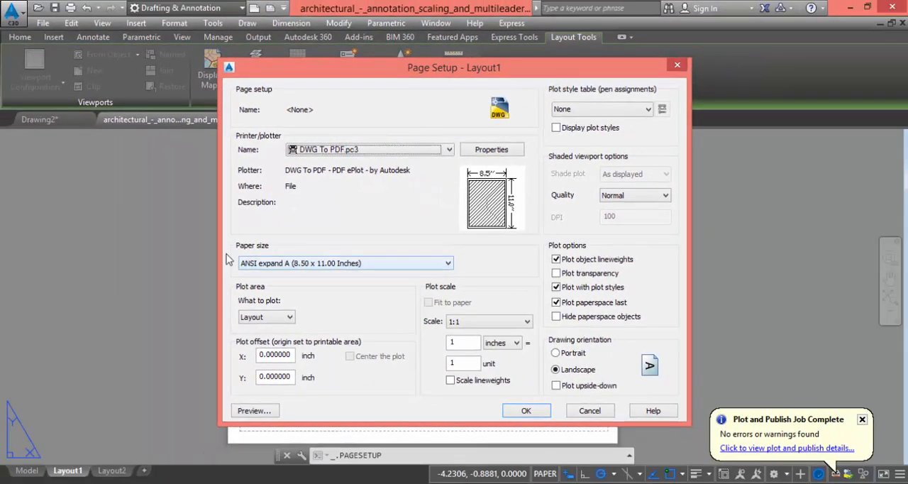
Set the paper size to ISO A4 (297.00 x 210.00 MM), keep Layout as the plot area, and apply the page setup
left_click(447, 263)
scroll(355, 199, "up", 4)
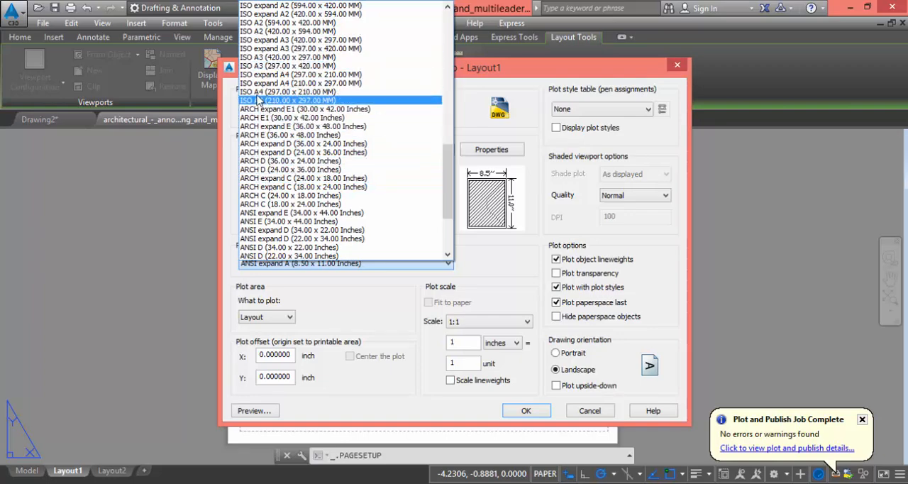
left_click(291, 93)
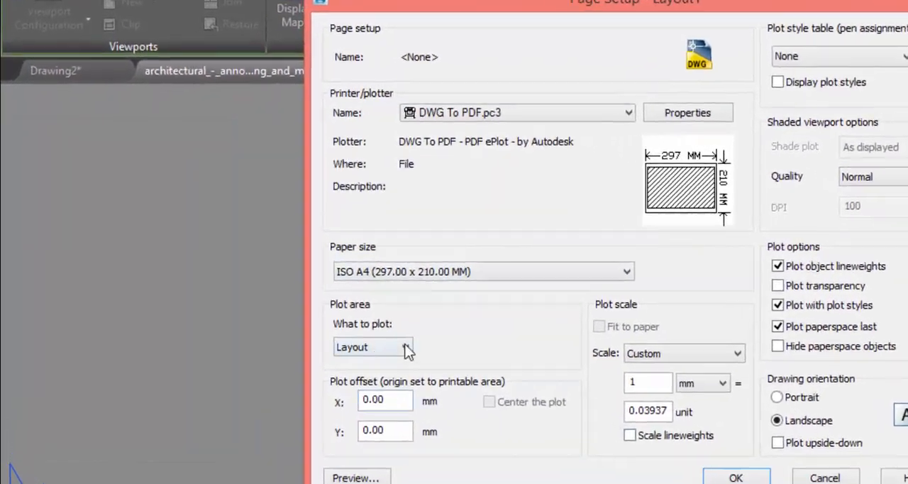
left_click(435, 355)
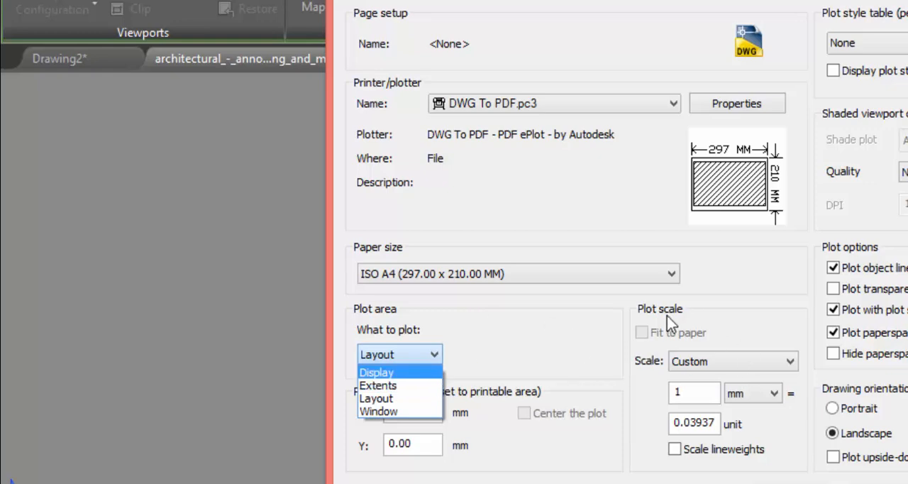
left_click(598, 318)
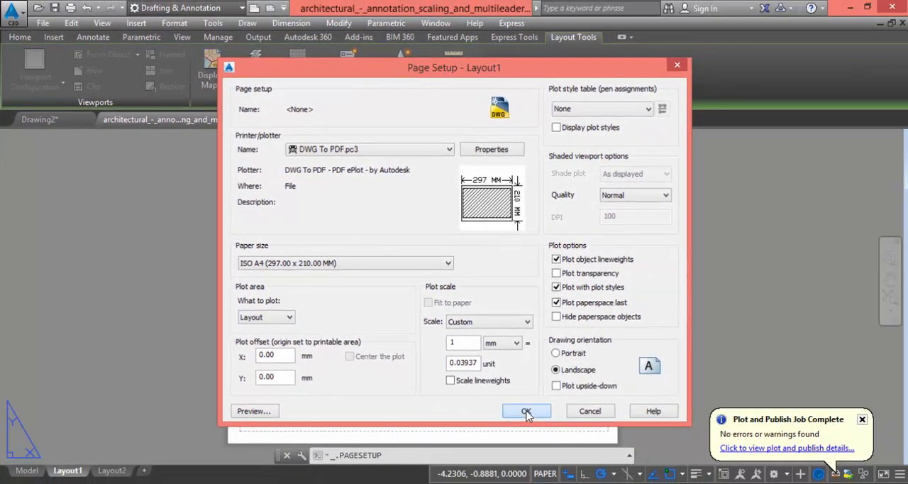
left_click(527, 413)
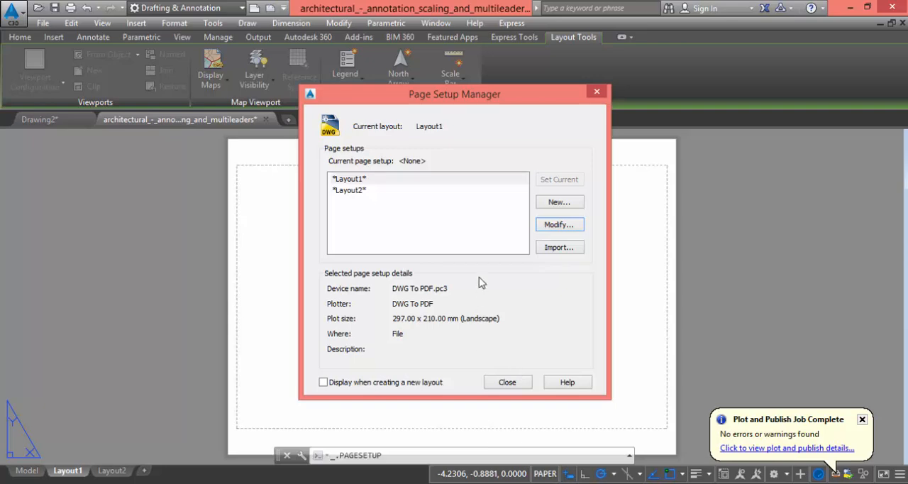
left_click(523, 382)
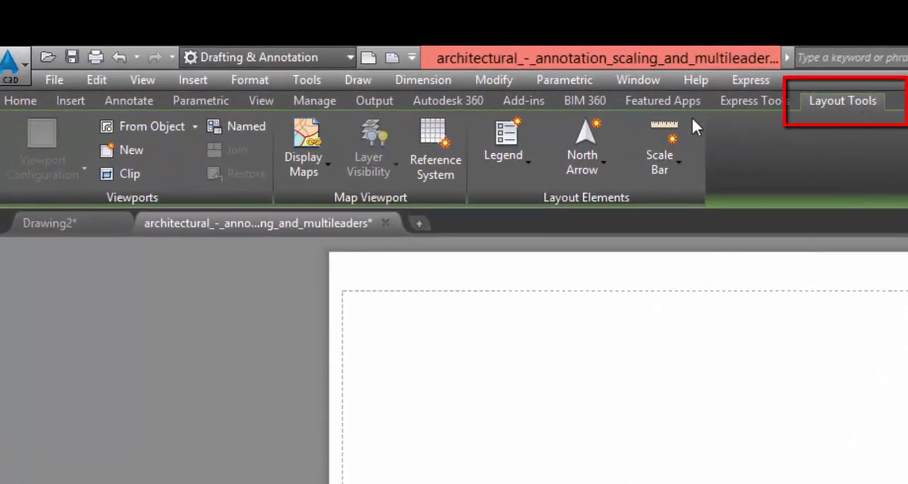
Create a rectangular viewport in the upper-left part of the sheet, covering just over half of the printable width
left_click(196, 126)
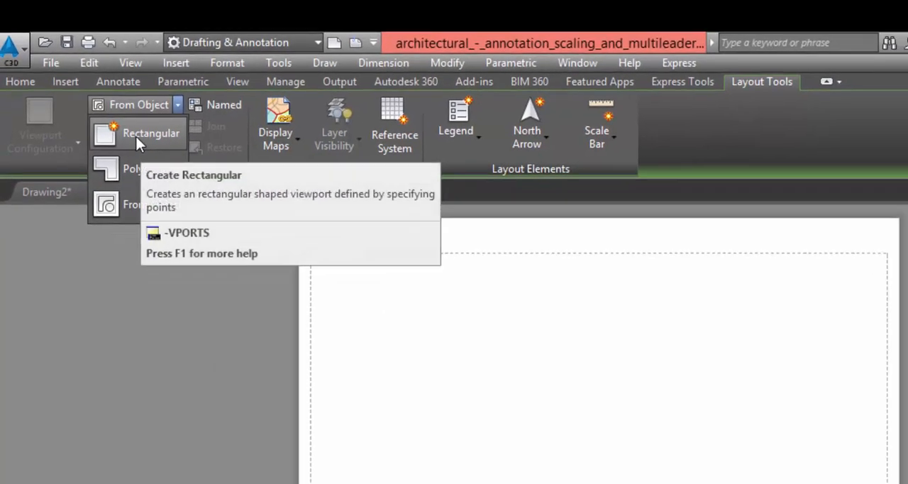
left_click(136, 137)
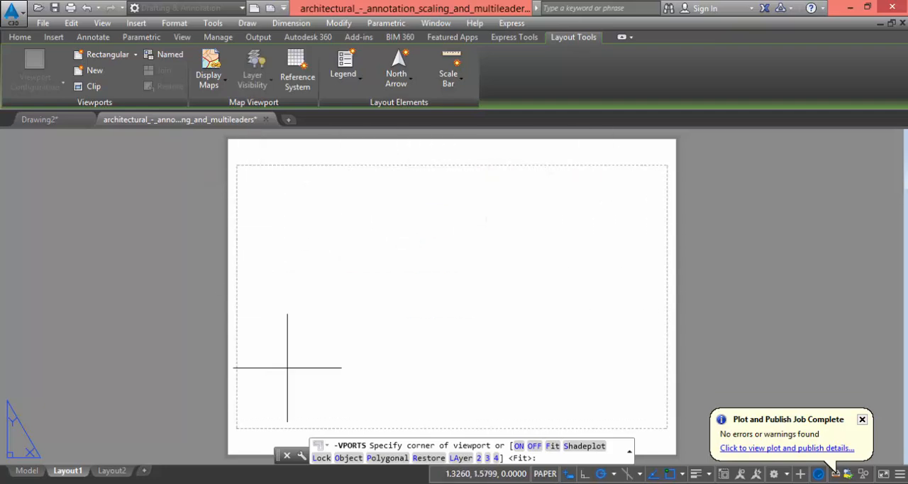
left_click(242, 169)
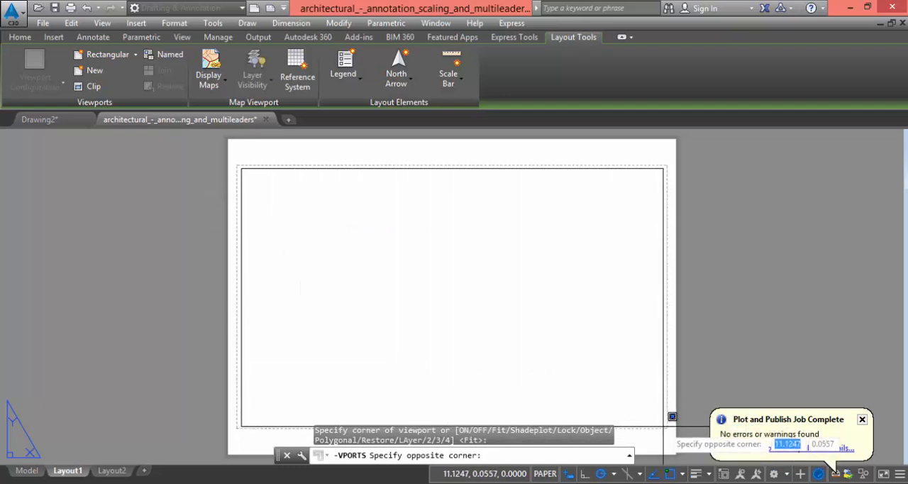
left_click(473, 346)
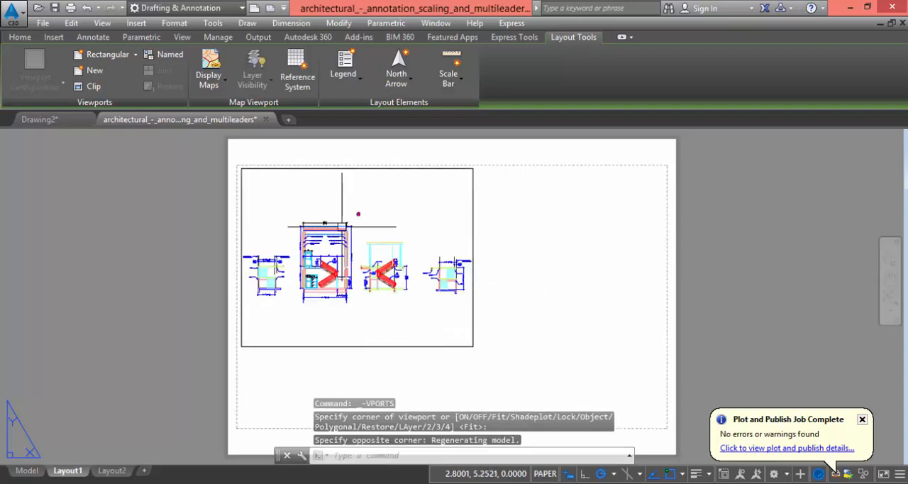
Create a second rectangular viewport beside the first, filling the upper-right part of the printable area at about the same height
left_click(100, 54)
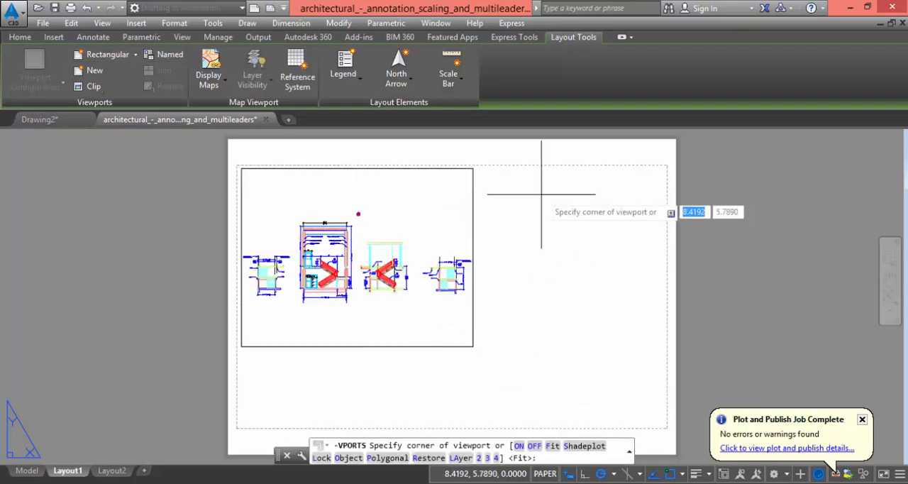
left_click(478, 170)
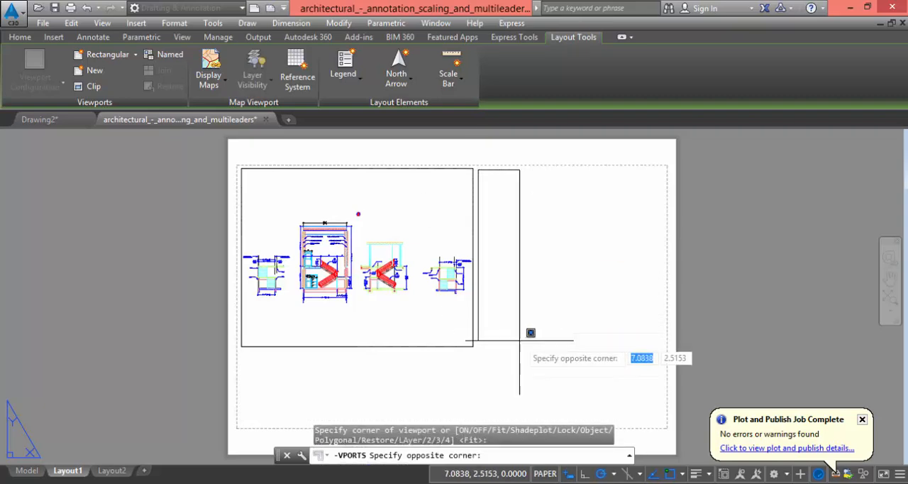
left_click(669, 335)
Create a closed six-sided polygonal viewport below the right rectangular viewport, with a notch and a slanted edge on its lower right
middle_click_drag(510, 379, 501, 358)
left_click(135, 54)
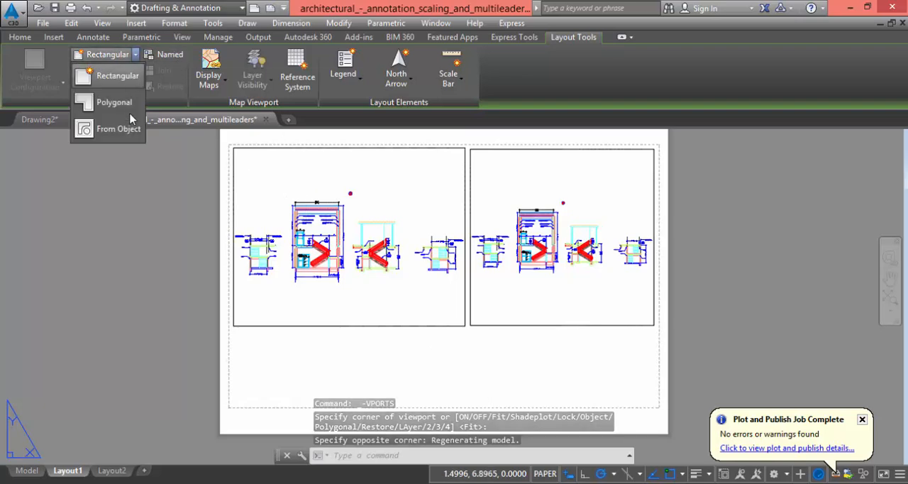
left_click(113, 103)
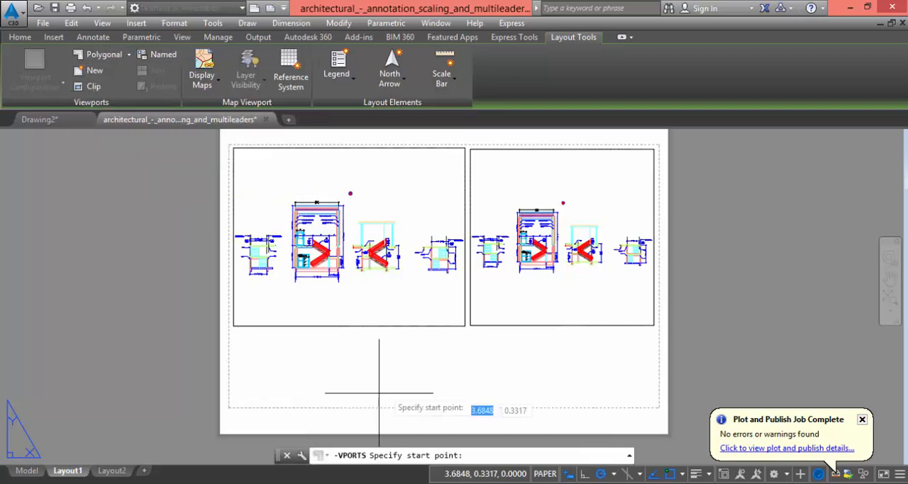
left_click(647, 401)
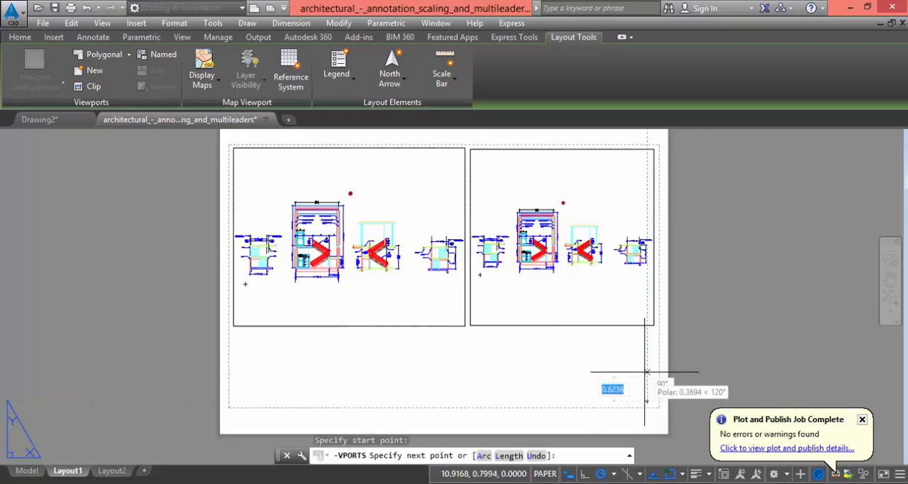
left_click(467, 334)
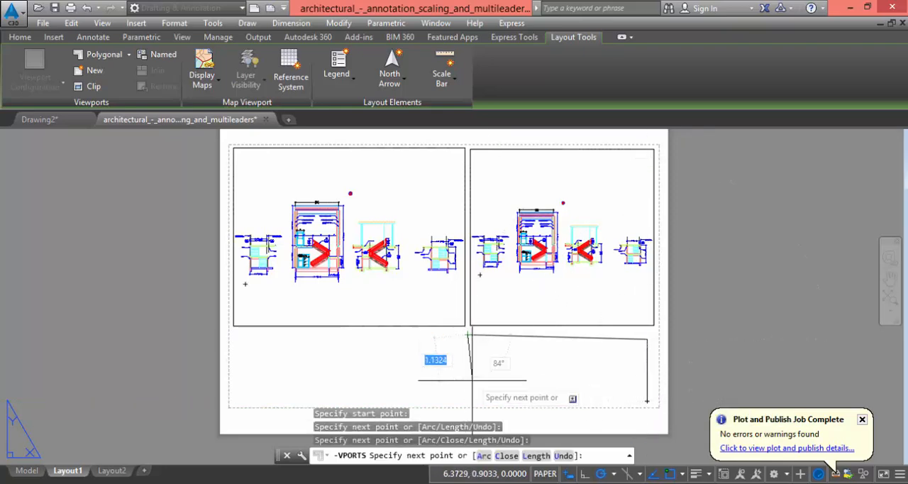
left_click(468, 401)
left_click(554, 402)
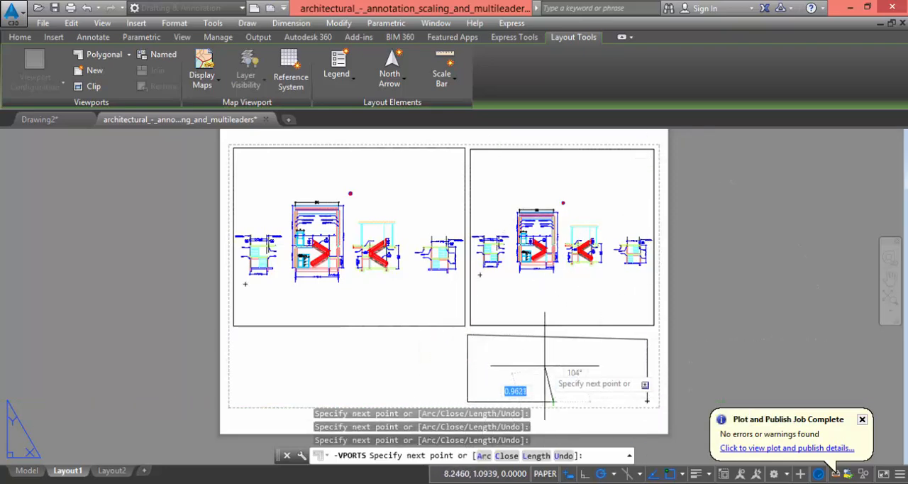
left_click(554, 367)
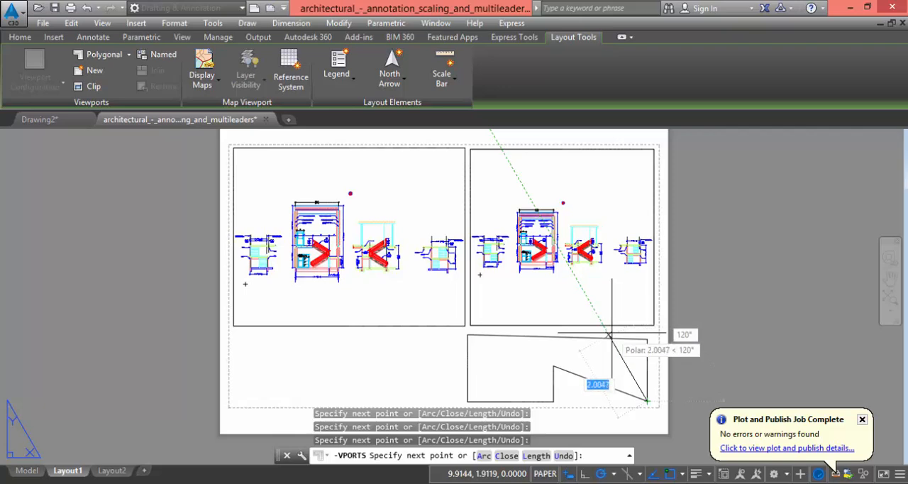
left_click(647, 401)
key("Return")
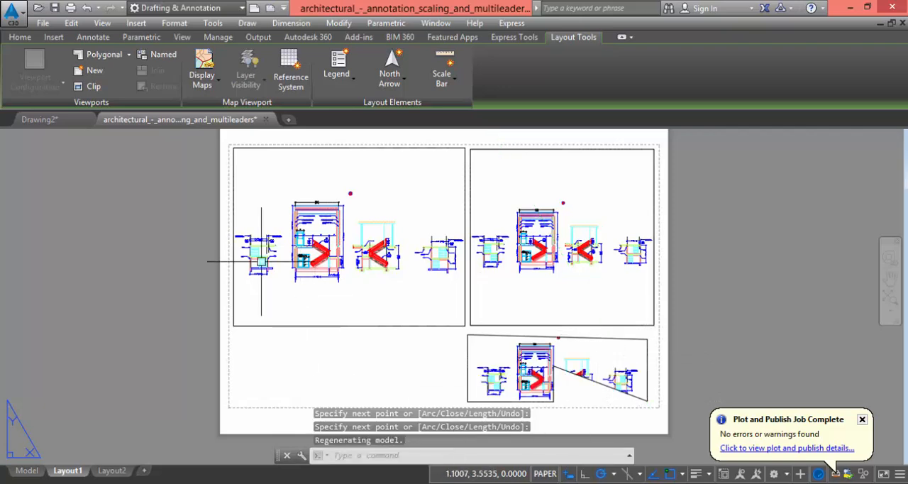
Draw a circle with a radius of about 0.84 in the empty sheet area below the left rectangular viewport
left_click(129, 56)
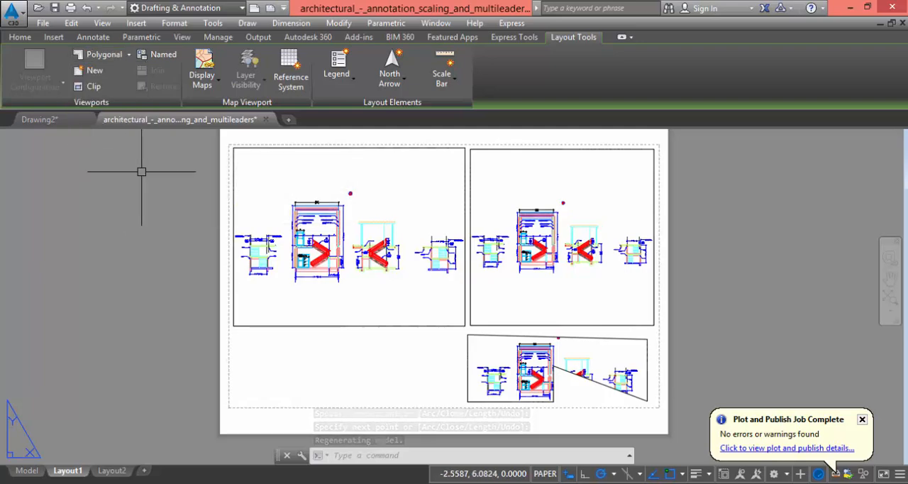
left_click(19, 38)
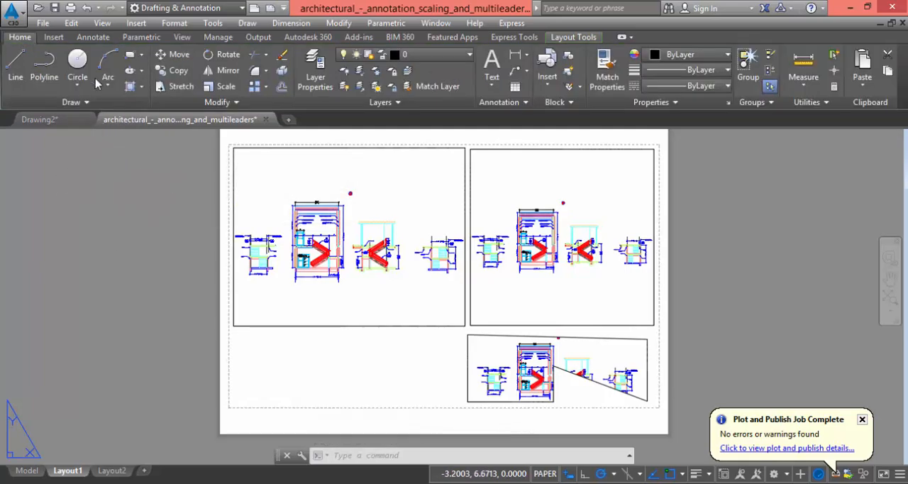
left_click(77, 62)
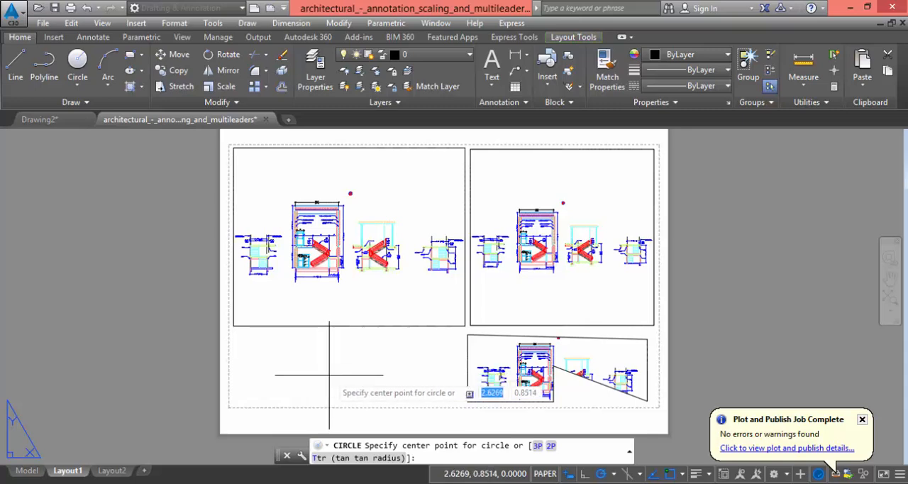
left_click(330, 375)
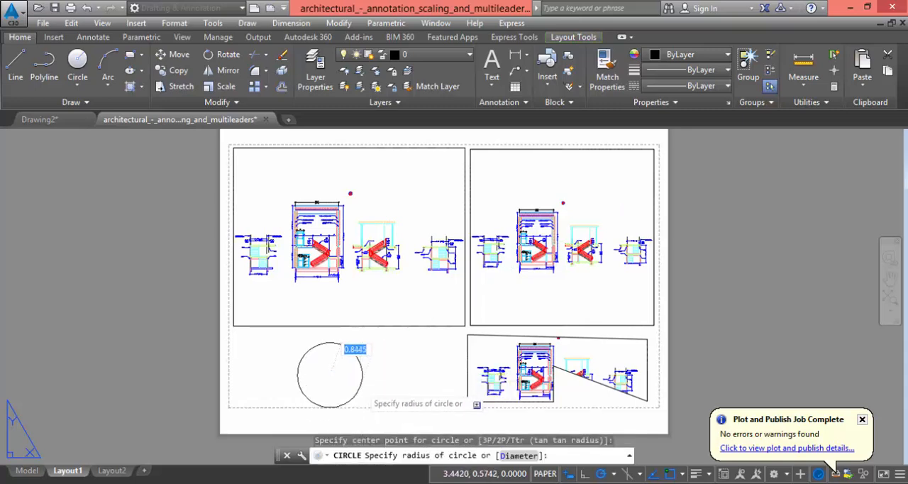
left_click(346, 347)
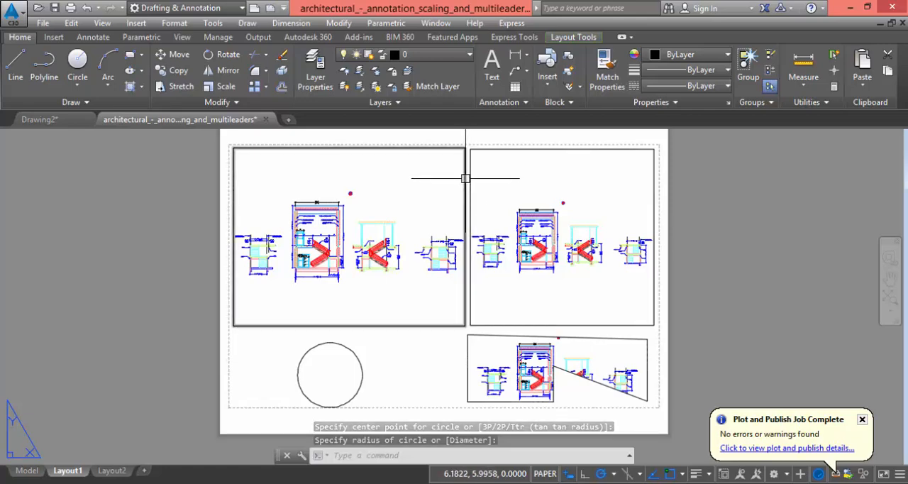
Enlarge and center the tall building section with its staircase inside the left rectangular viewport, and return to paper space
left_click(414, 286)
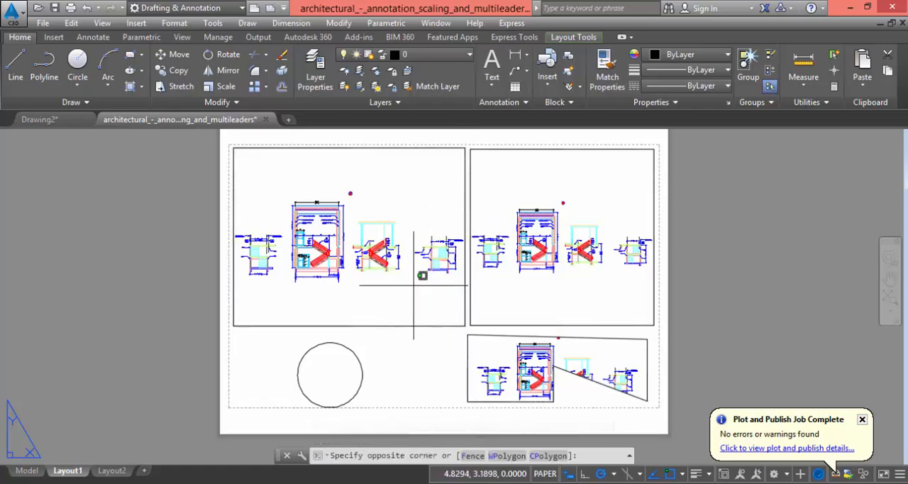
double_click(414, 286)
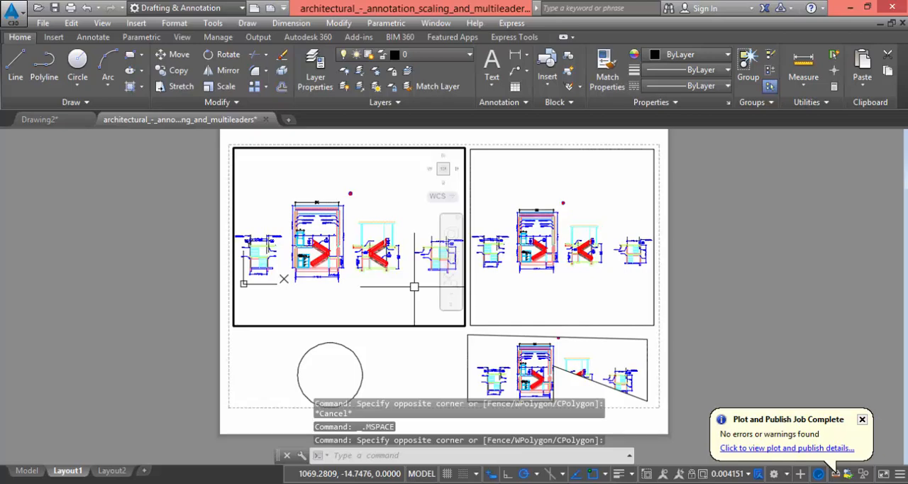
scroll(371, 264, "up", 5)
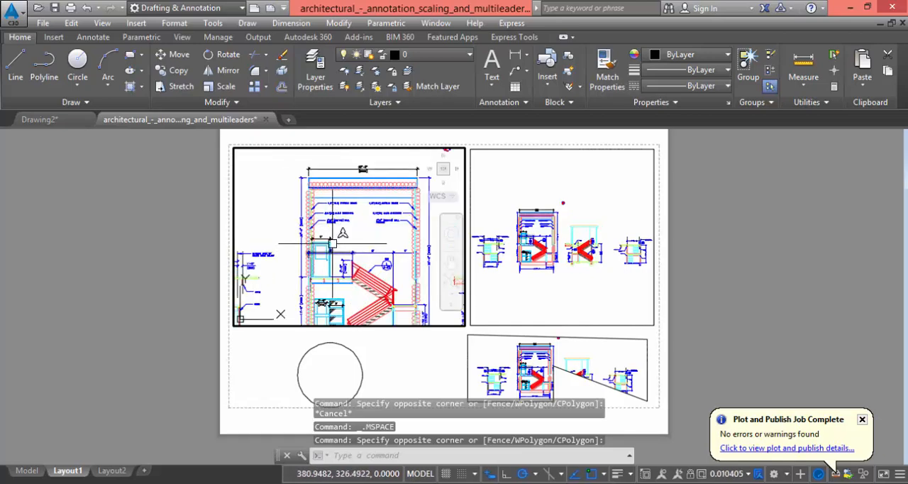
scroll(359, 259, "up", 2)
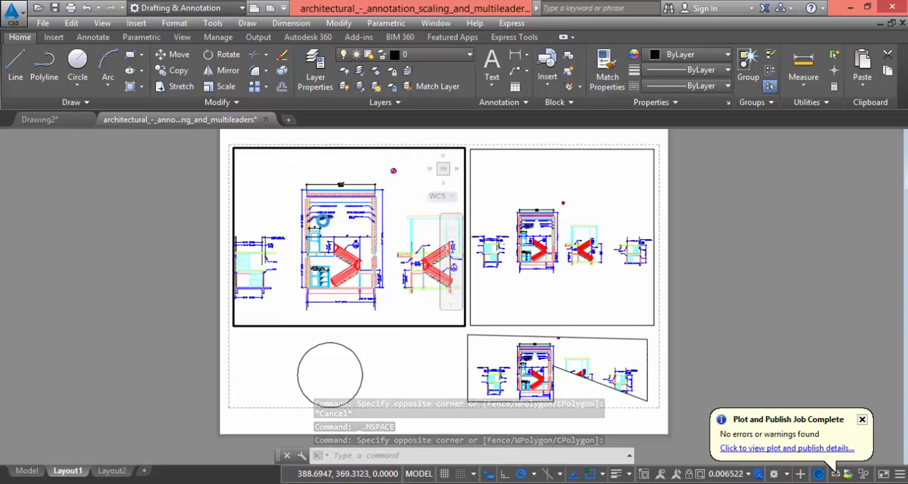
mouse_move(359, 260)
middle_mouse_down()
mouse_move(353, 239)
mouse_move(319, 213)
mouse_move(341, 209)
middle_mouse_up()
double_click(421, 356)
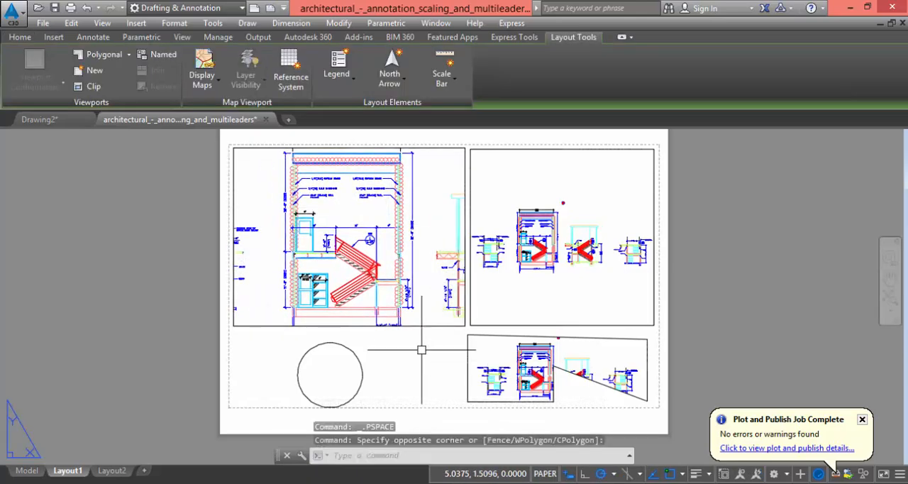
Enlarge and center the second staircase section inside the right rectangular viewport, and return to paper space
double_click(580, 298)
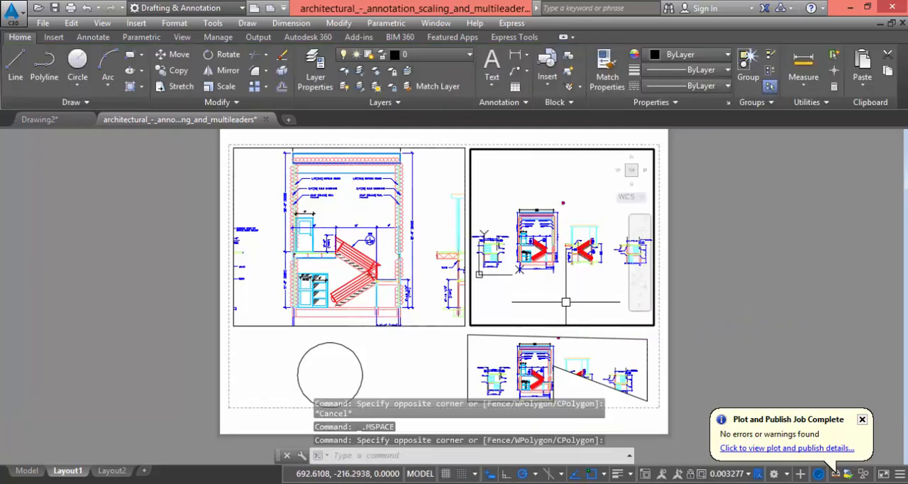
scroll(533, 240, "up", 8)
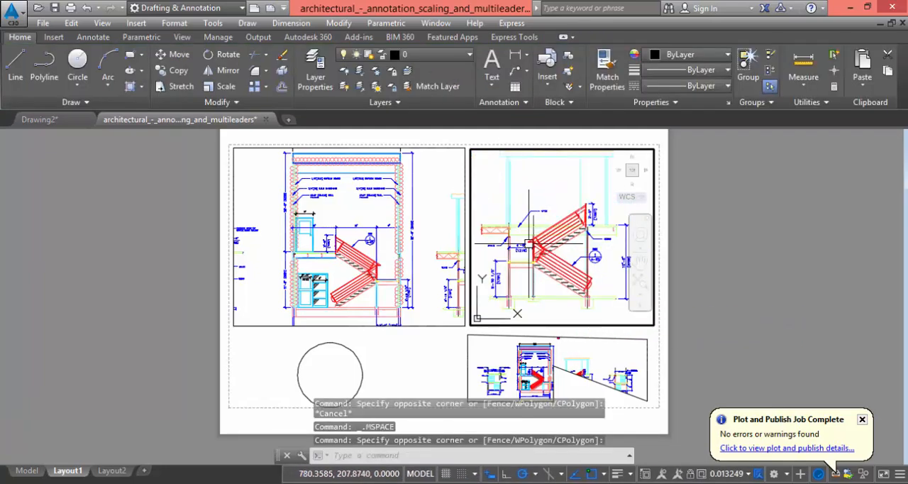
scroll(533, 240, "down", 3)
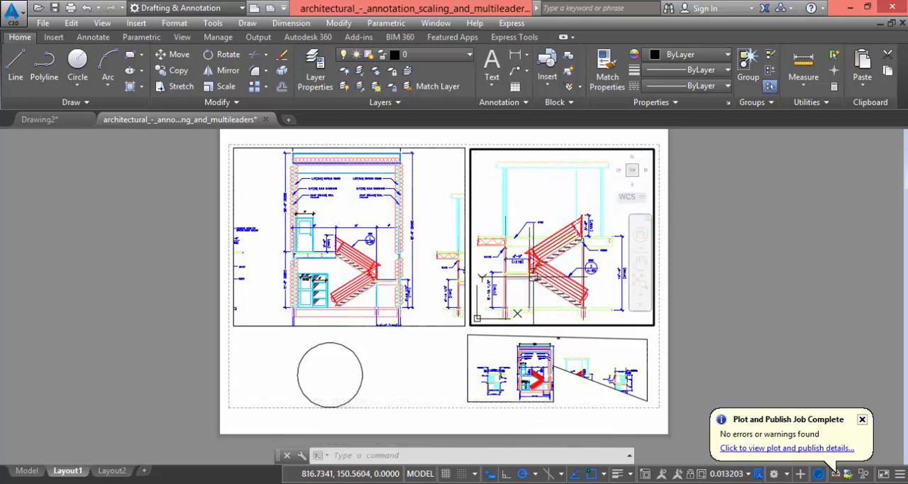
double_click(452, 342)
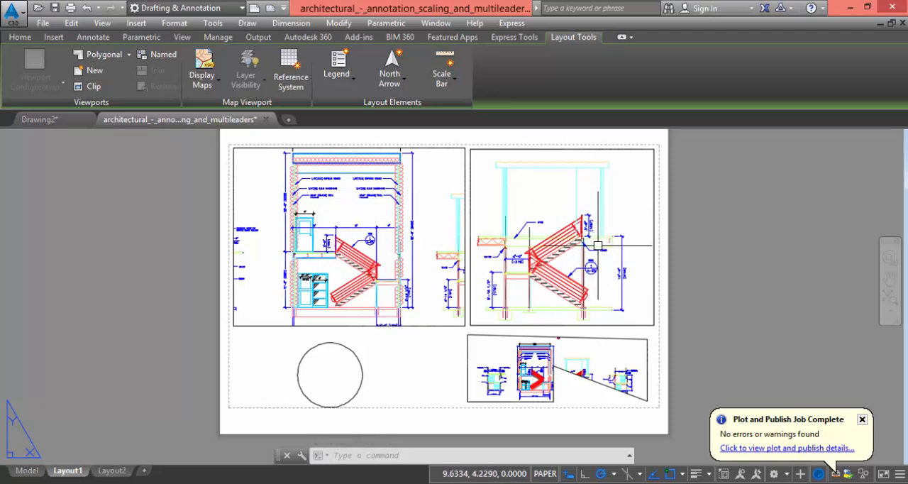
Enlarge the model view inside the polygonal viewport around the leftmost stair elevation, and return to paper space
double_click(484, 354)
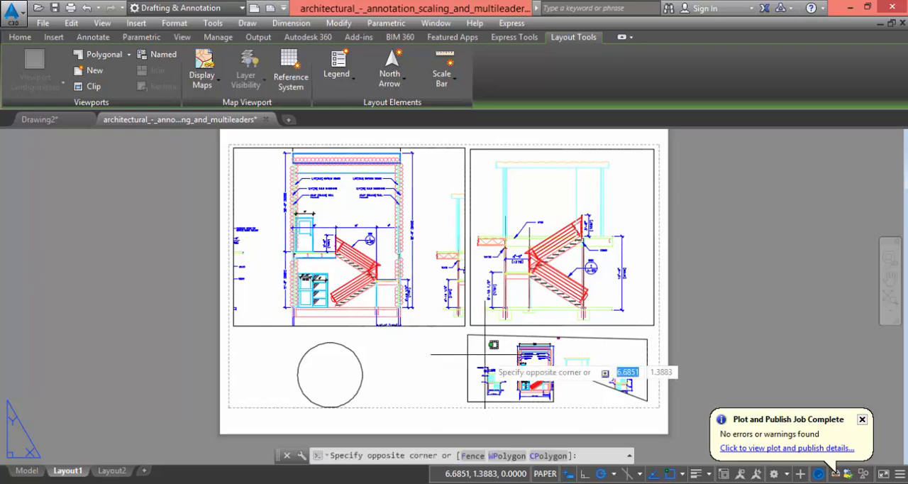
left_click(484, 354)
left_click(486, 353)
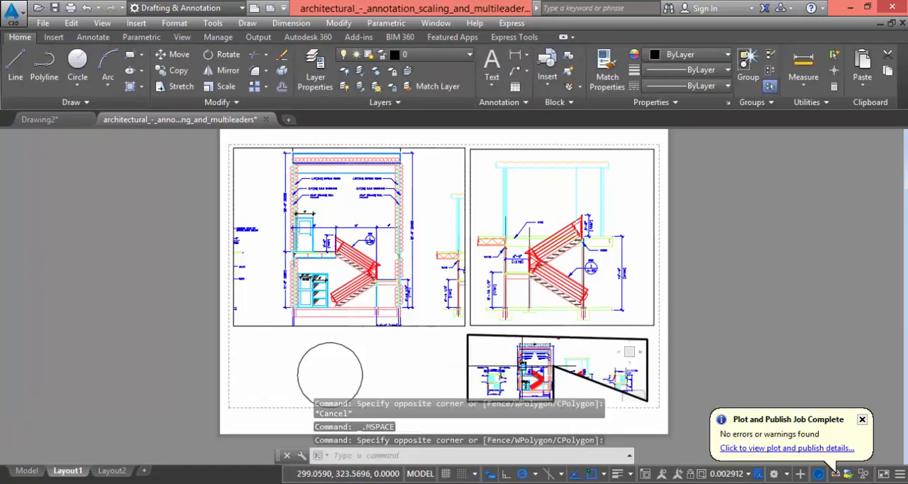
scroll(522, 366, "up", 2)
mouse_move(530, 387)
middle_mouse_down()
mouse_move(580, 361)
mouse_move(536, 368)
middle_mouse_up()
scroll(536, 356, "up", 2)
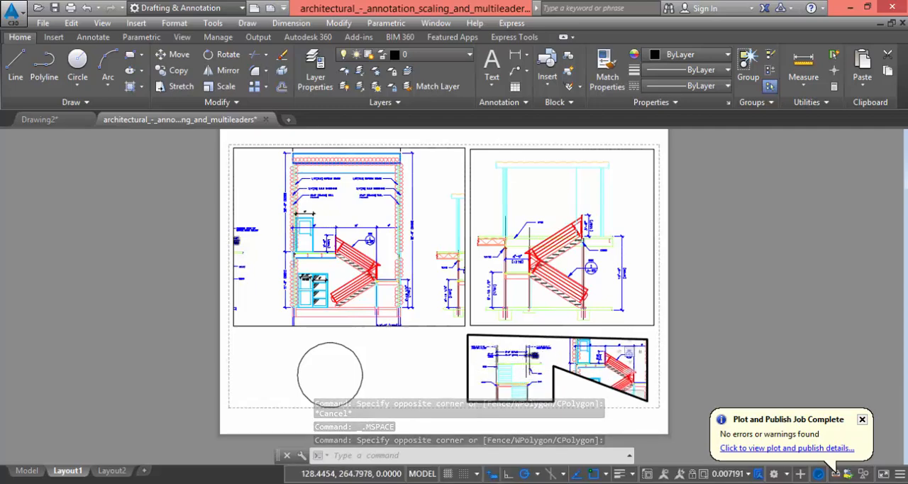
double_click(437, 353)
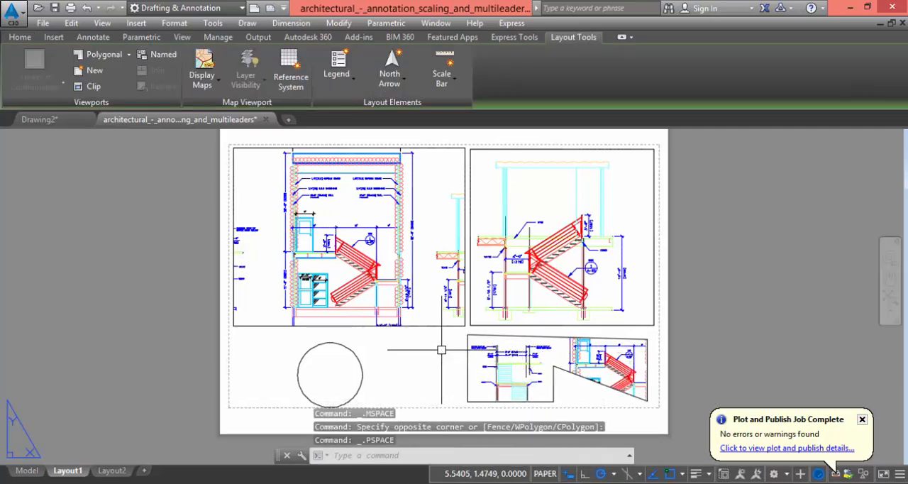
Convert the circle below the left rectangular viewport into a viewport with the From Object option
left_click(341, 361)
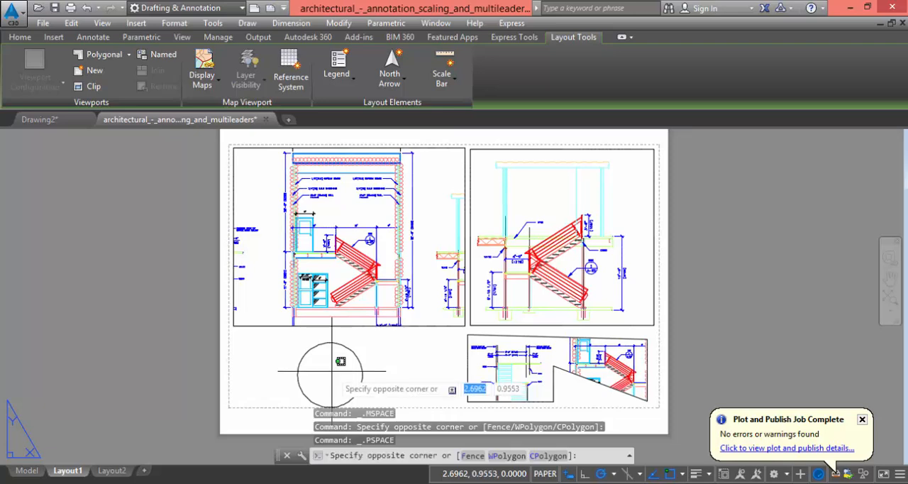
left_click(339, 376)
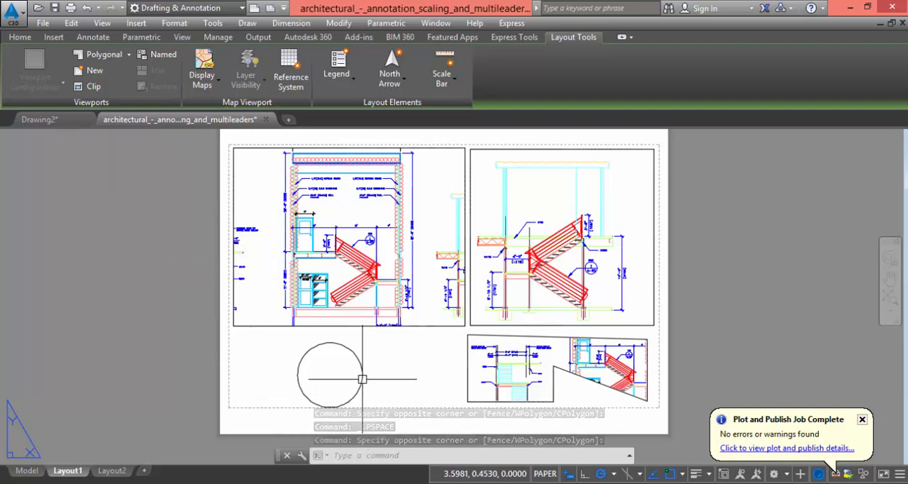
left_click(130, 55)
left_click(105, 125)
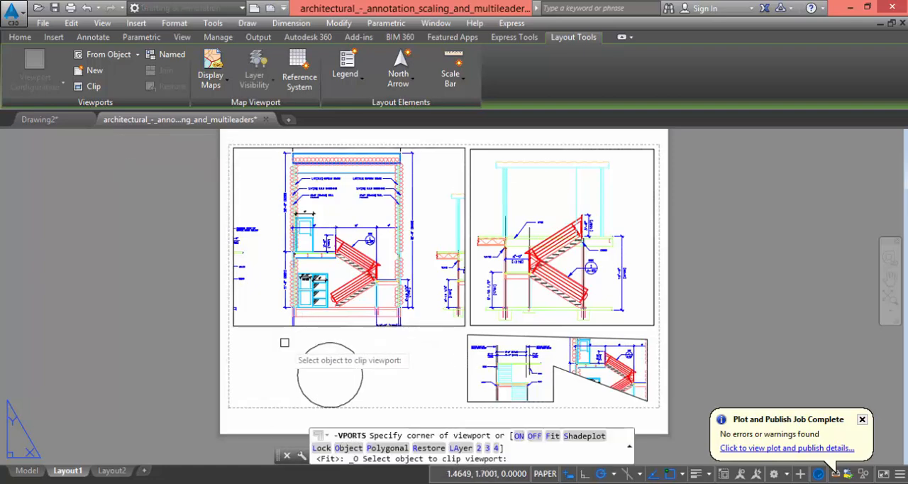
left_click(353, 358)
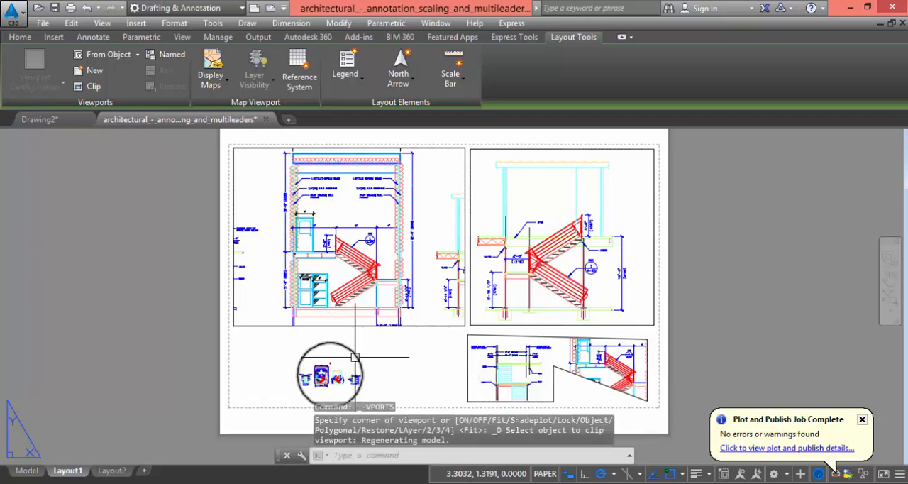
Enlarge and center the rightmost stair elevation inside the circular viewport, and return to paper space
scroll(336, 398, "up", 5)
scroll(456, 293, "down", 2)
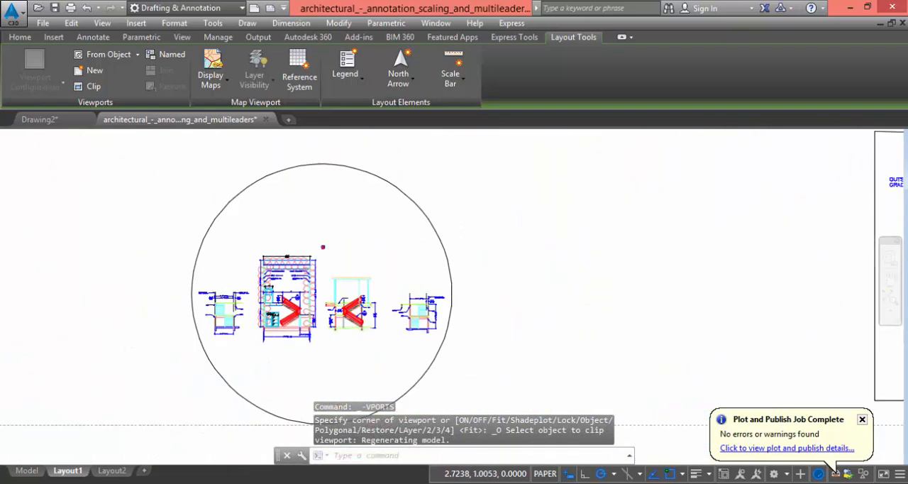
double_click(384, 264)
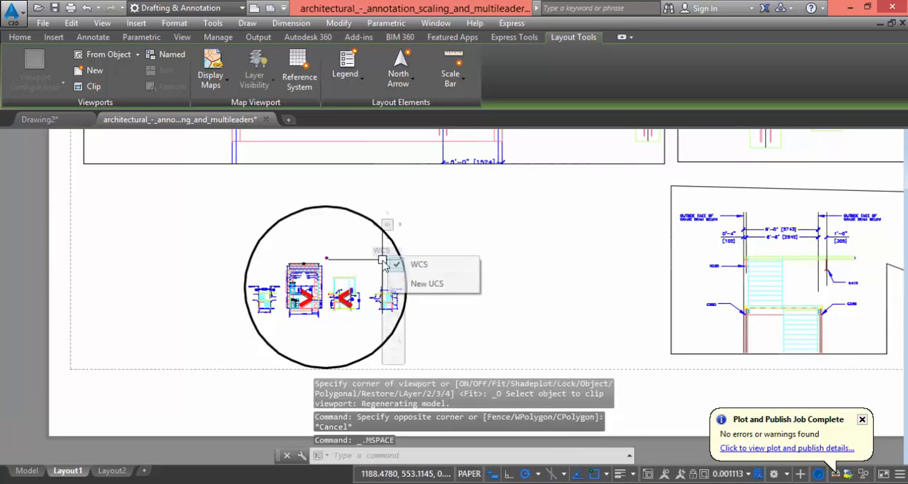
left_click(350, 249)
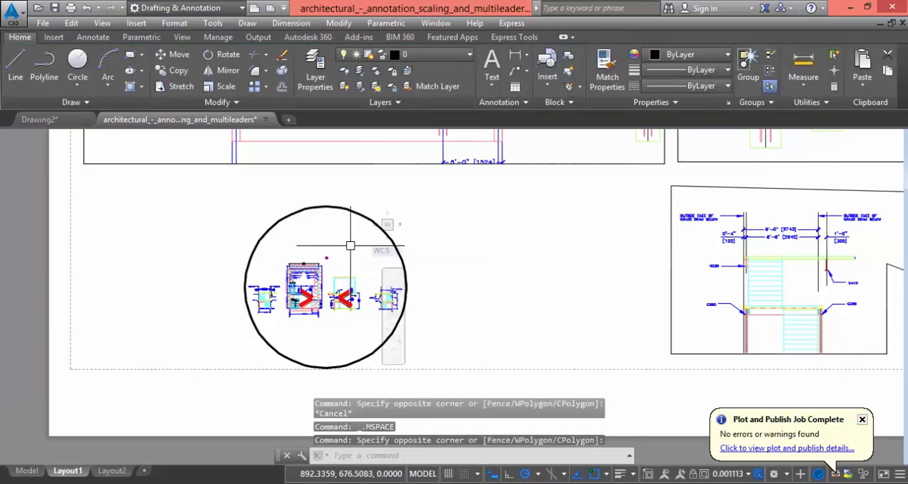
scroll(290, 300, "up", 4)
scroll(286, 301, "down", 2)
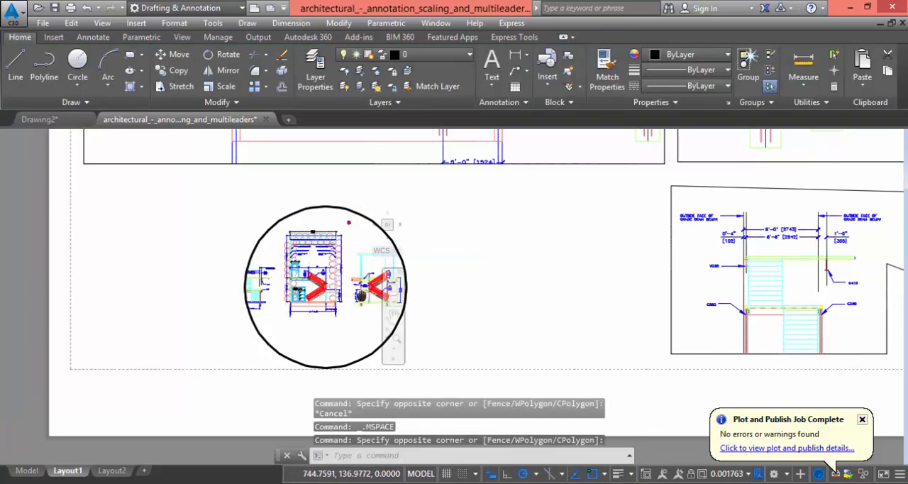
middle_click_drag(363, 296, 276, 297)
scroll(348, 297, "up", 4)
scroll(348, 297, "down", 3)
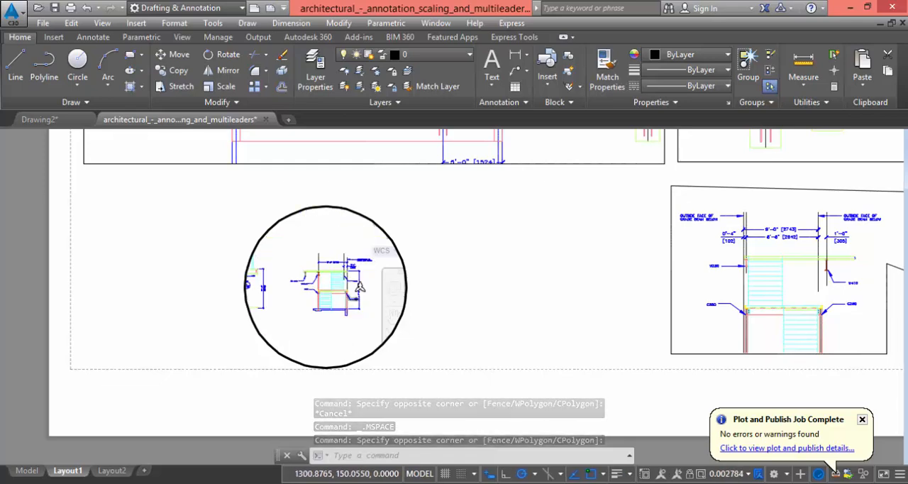
scroll(348, 296, "up", 3)
mouse_move(348, 297)
middle_mouse_down()
mouse_move(336, 312)
mouse_move(338, 304)
middle_mouse_up()
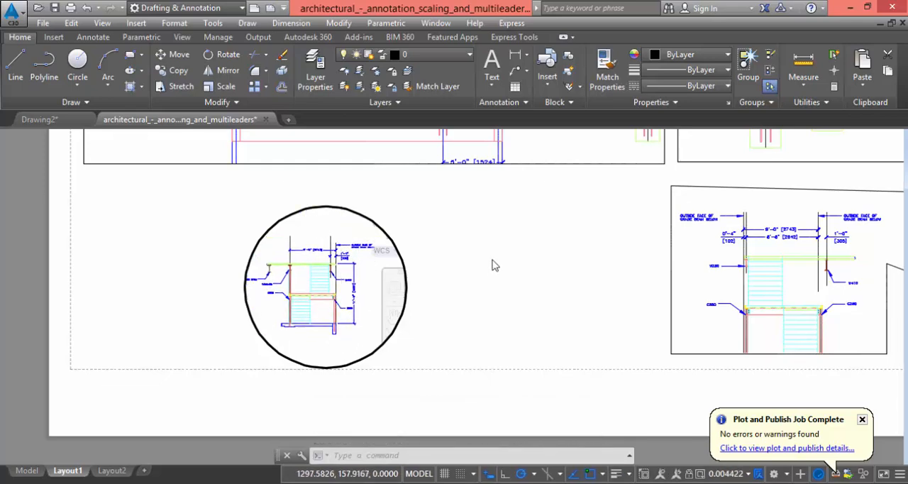
double_click(422, 254)
Erase the polygonal viewport and the circular viewport from the sheet
scroll(339, 318, "down", 4)
middle_click_drag(363, 348, 365, 345)
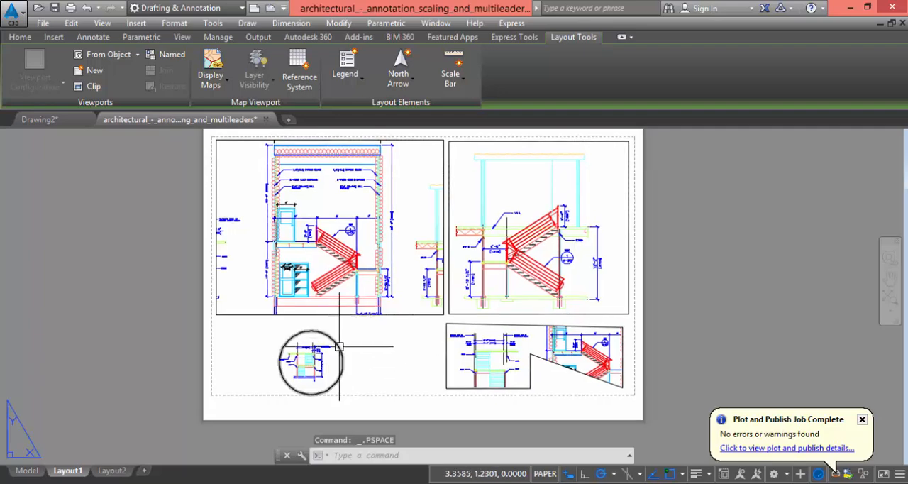
left_click(505, 327)
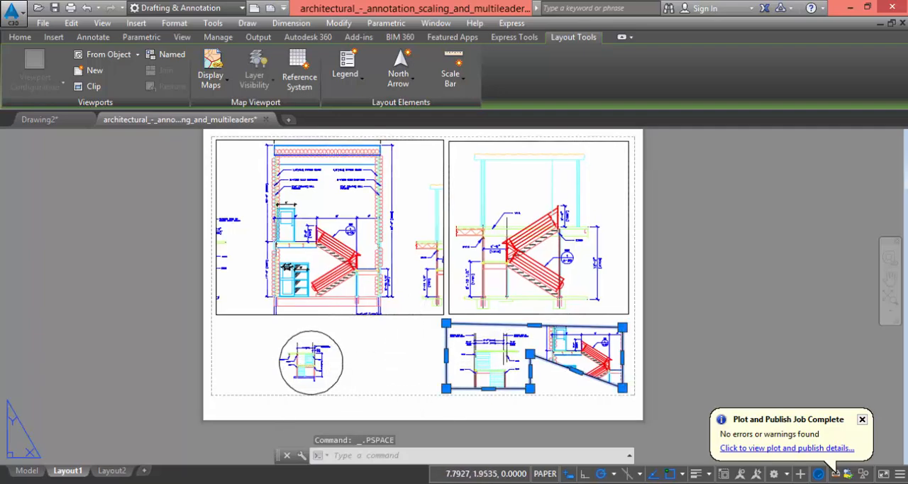
left_click(343, 358)
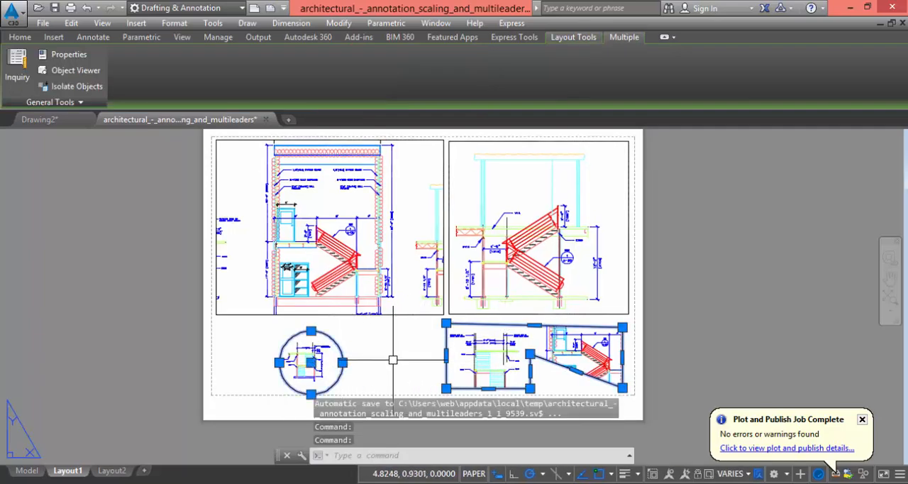
type("E")
key("Return")
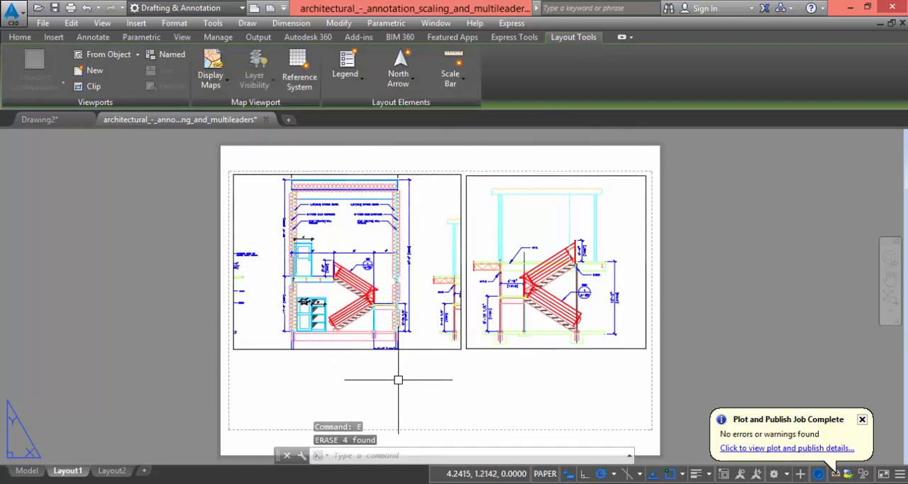
left_click(466, 213)
left_click(460, 197)
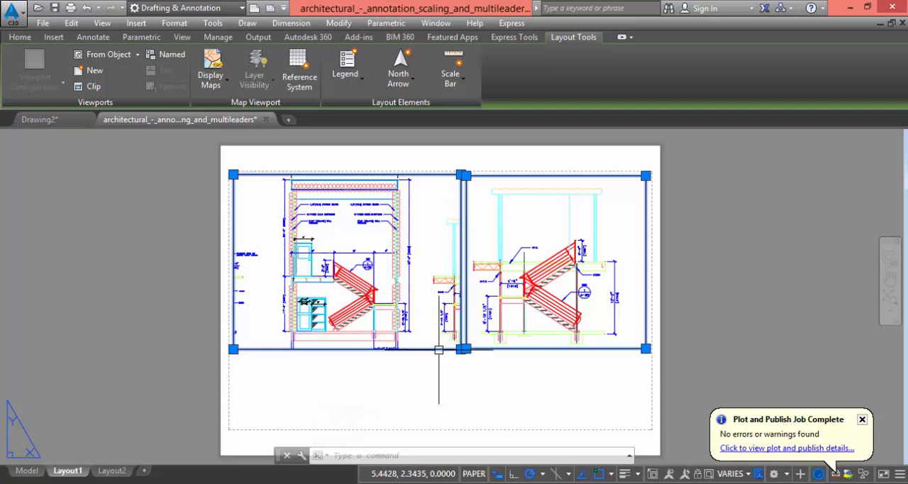
key("Escape")
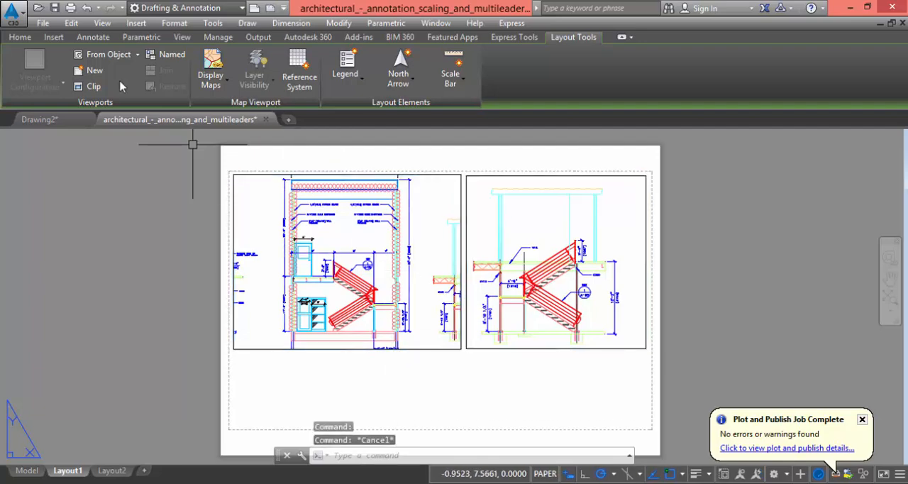
left_click(19, 38)
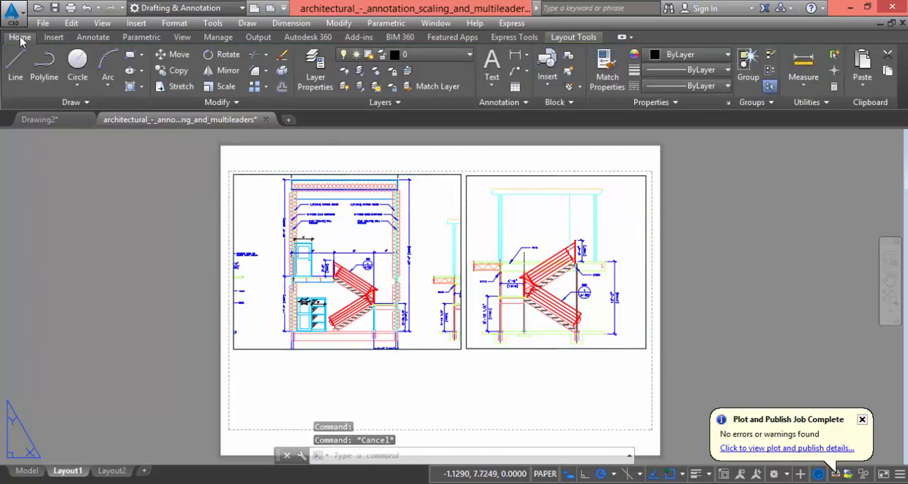
Create a new layer named viewport, with red as its color
left_click(315, 71)
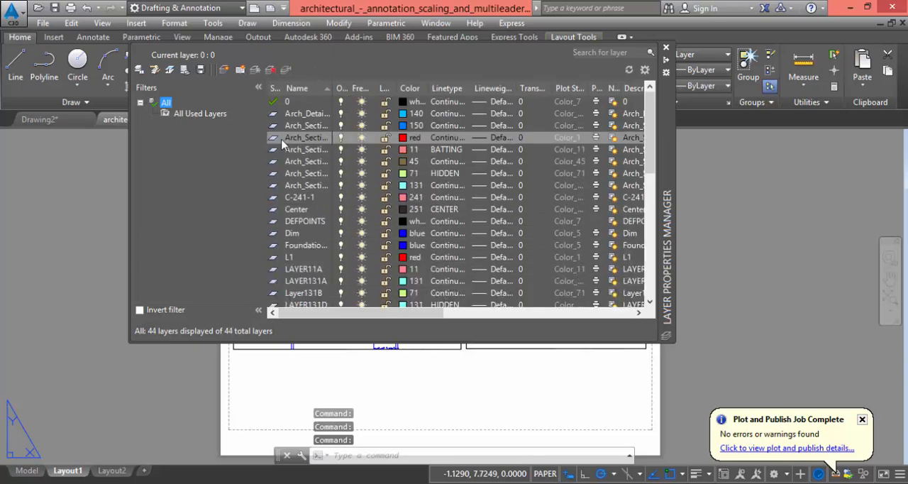
left_click(223, 71)
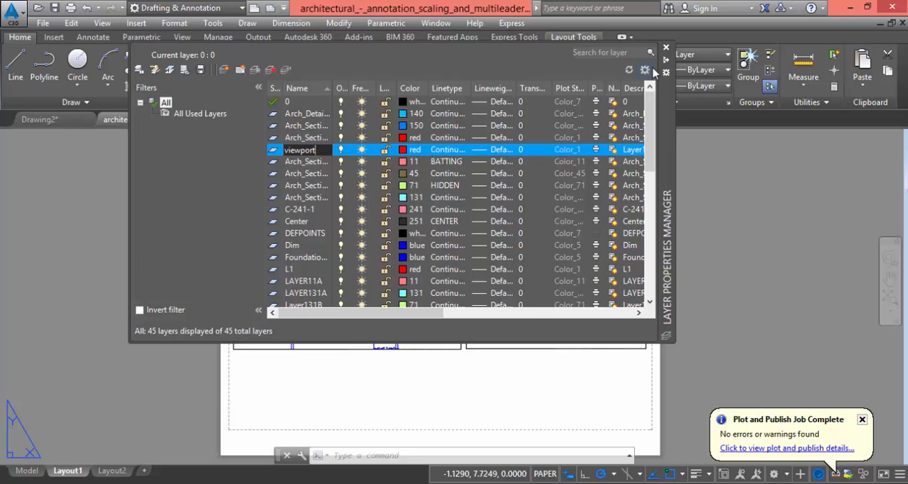
left_click(666, 49)
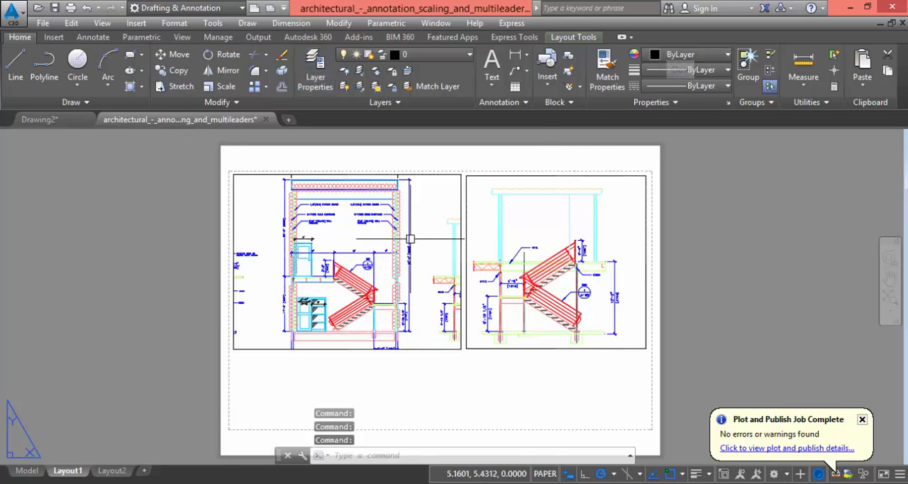
Move both rectangular viewports on the sheet to the viewport layer, and clear the selection
left_click(461, 186)
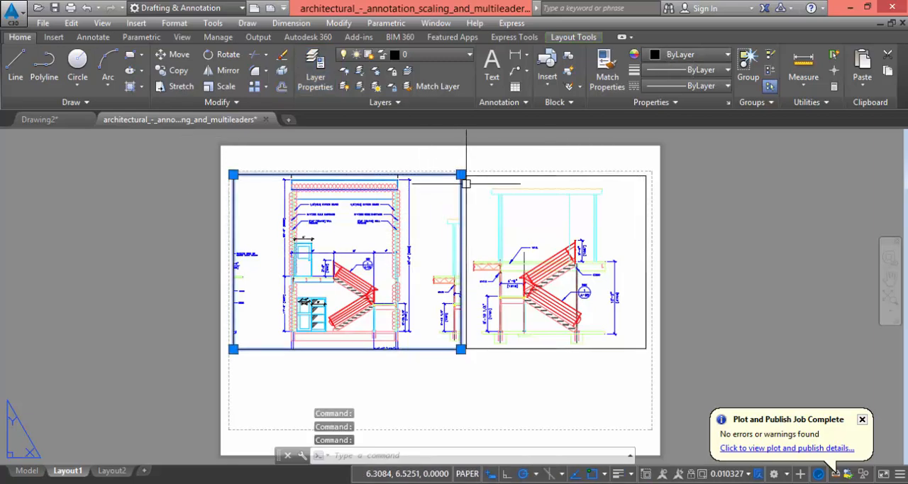
left_click(466, 184)
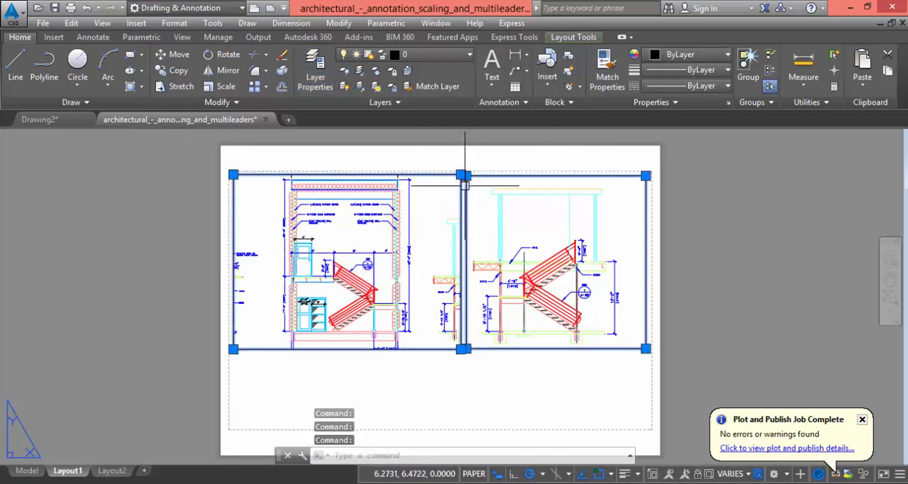
left_click(443, 55)
scroll(384, 122, "down", 6)
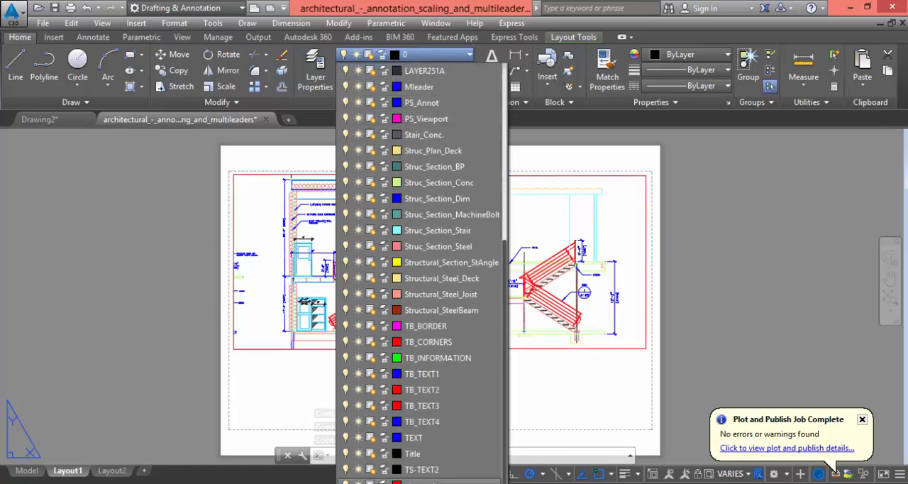
left_click(424, 482)
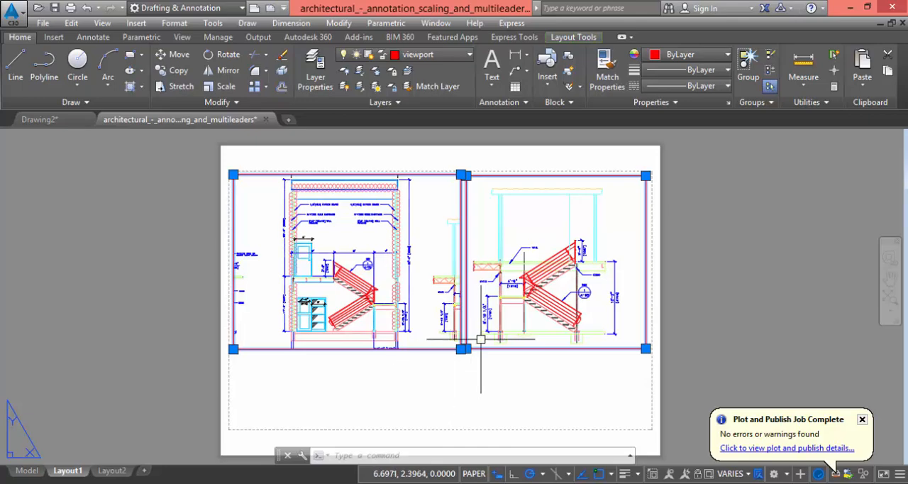
key("Escape")
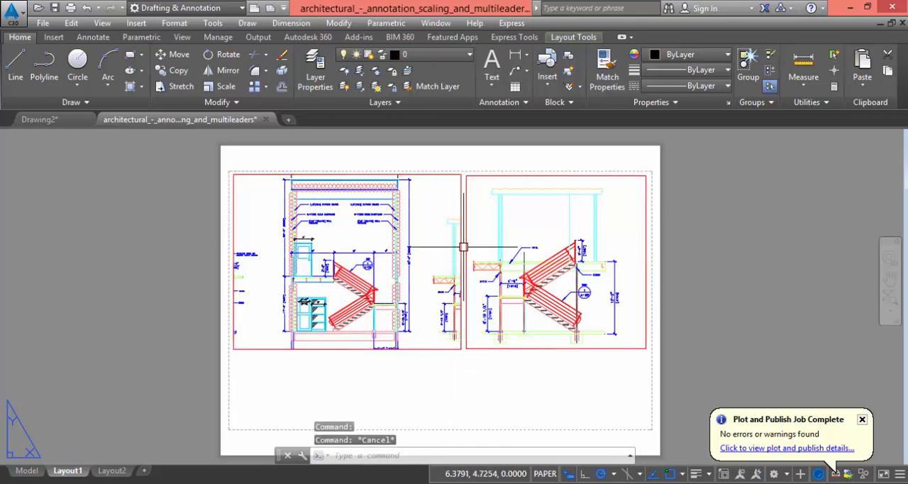
Turn off the viewport layer to hide the borders of the two viewports
left_click(465, 54)
scroll(370, 287, "down", 6)
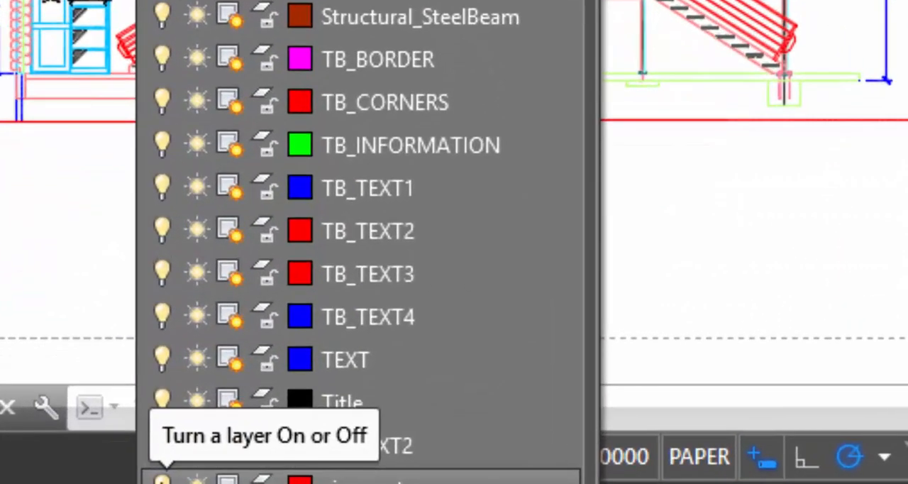
left_click(162, 478)
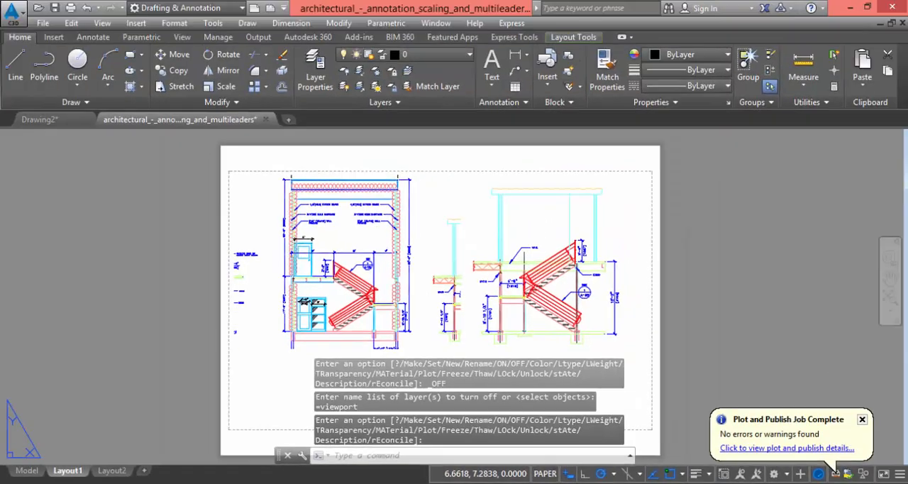
left_click(282, 372)
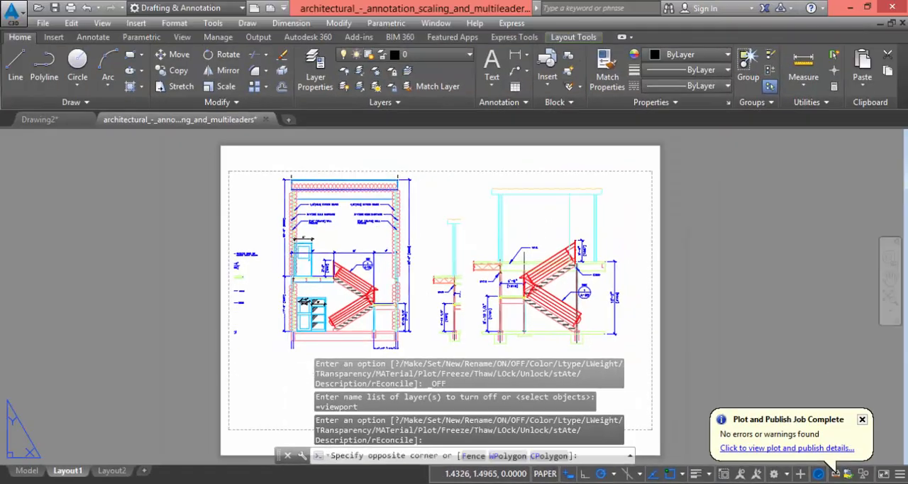
left_click(298, 347)
Examine the stair elevations on the sheet with the viewport borders hidden
middle_click_drag(414, 180, 362, 214)
middle_click_drag(376, 280, 399, 227)
scroll(400, 227, "up", 2)
scroll(421, 257, "down", 4)
middle_click(426, 252)
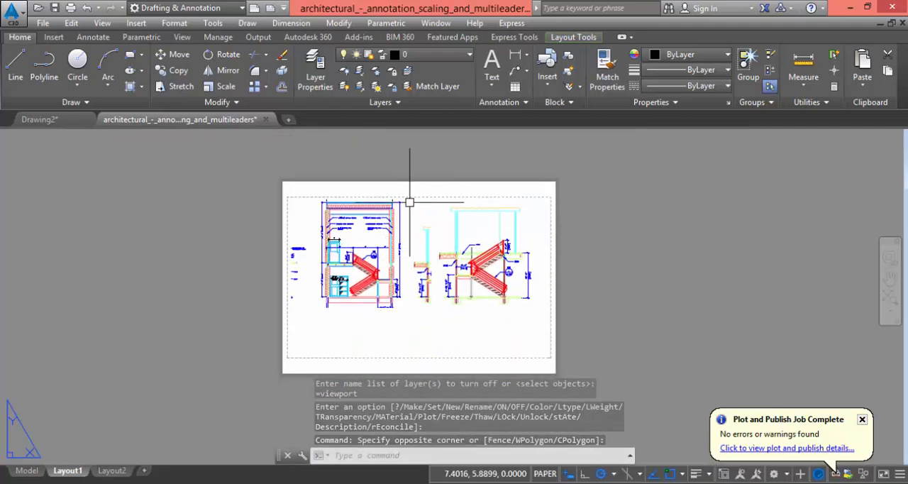
scroll(402, 249, "up", 3)
scroll(420, 201, "down", 2)
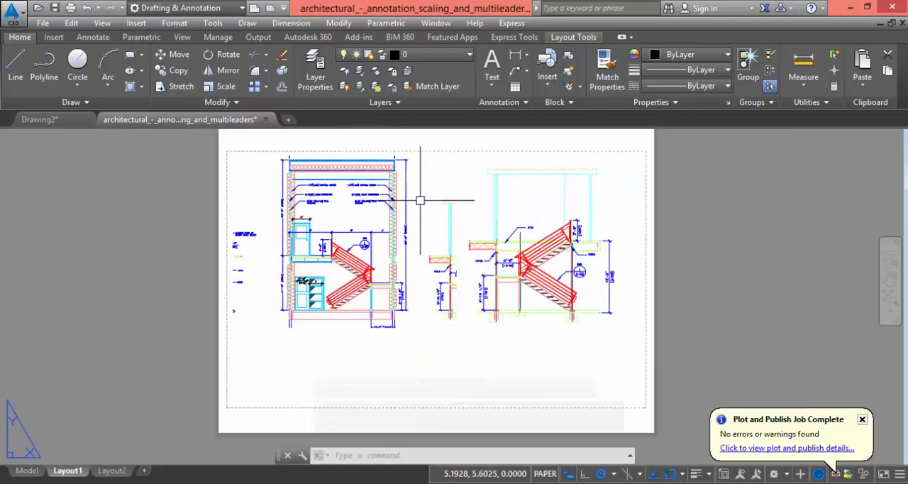
middle_click_drag(431, 211, 414, 233)
Turn the viewport layer back on to show the borders of both viewports
left_click(411, 54)
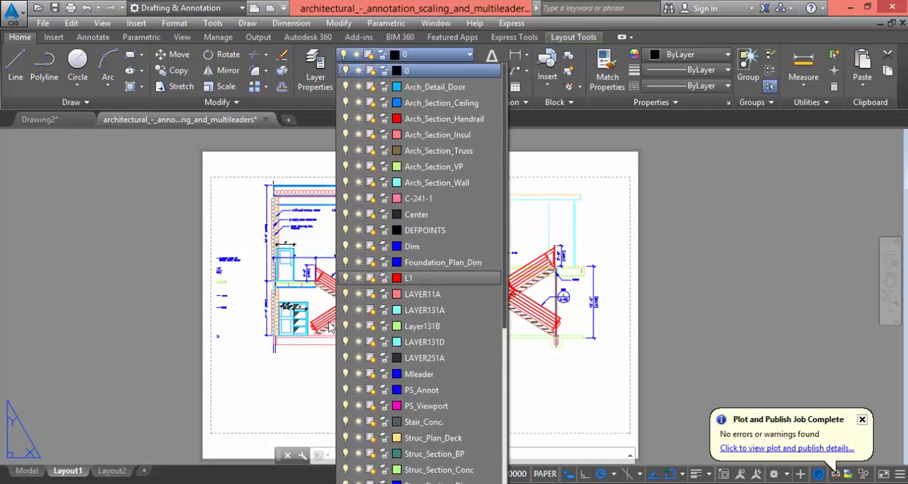
scroll(376, 366, "down", 5)
left_click(345, 482)
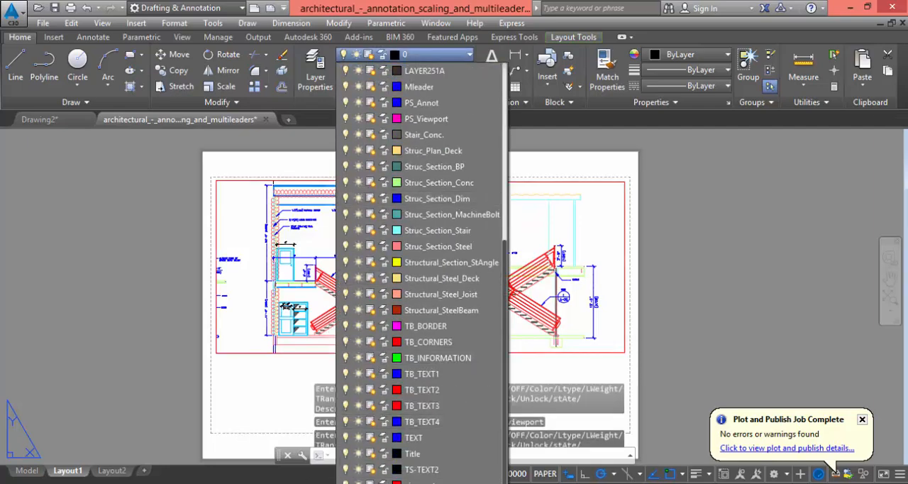
left_click(290, 404)
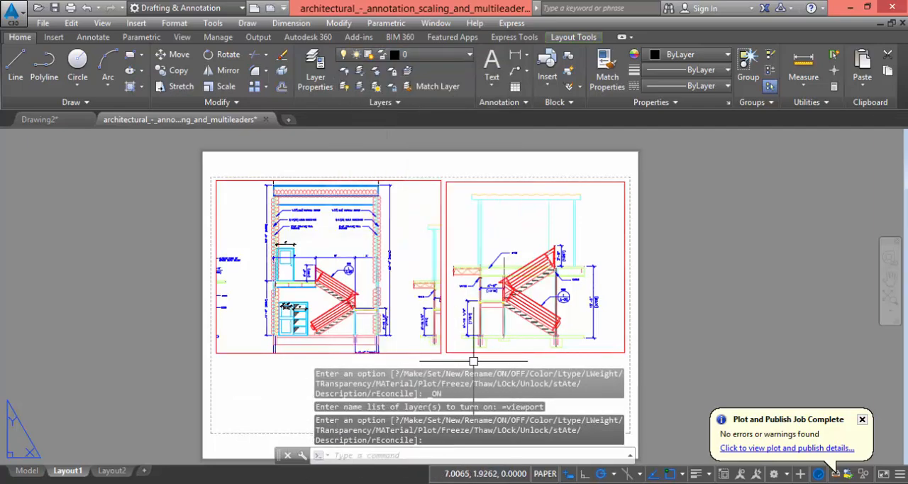
Stretch the left viewport's lower-right corner down past the overall width dimension and across to the right viewport's edge
middle_click_drag(457, 350, 440, 328)
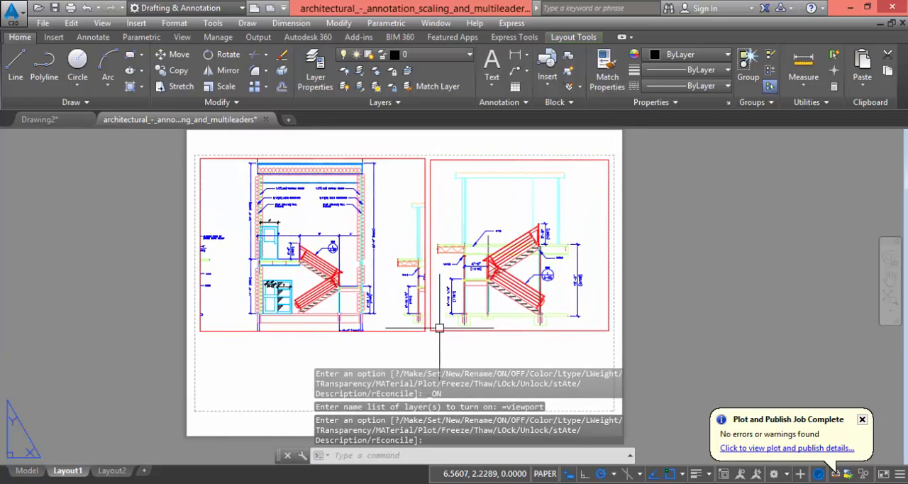
key("Return")
left_click(399, 331)
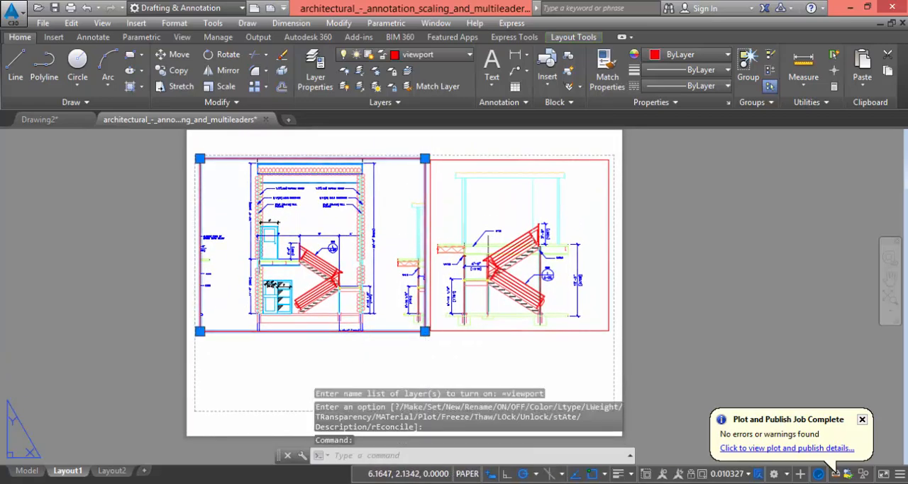
left_click(425, 330)
left_click(430, 392)
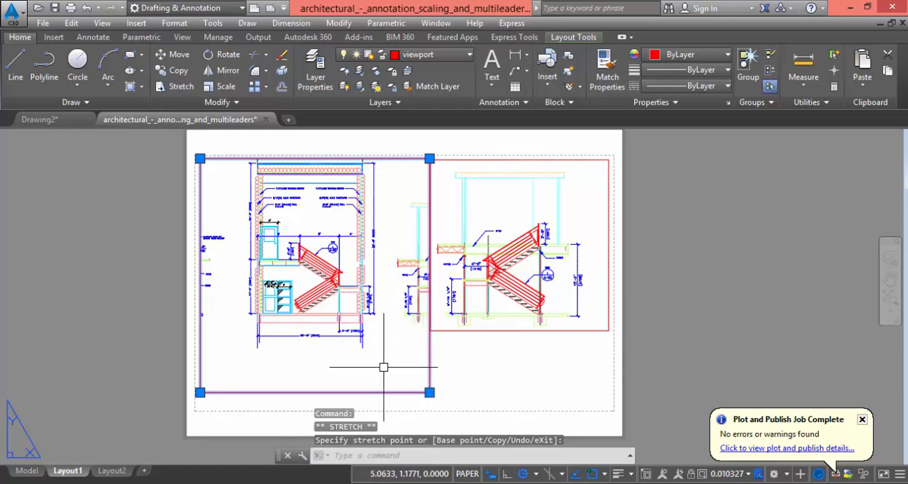
key("Escape")
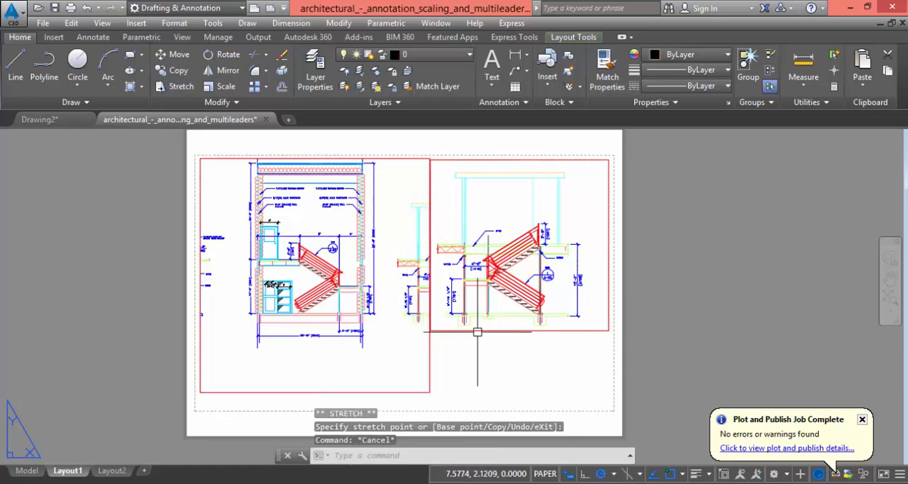
Set the left viewport's scale to 1/2" = 1'-0", pan its model view to the cabinet area, and return to paper space
middle_click_drag(462, 310, 421, 292)
double_click(365, 339)
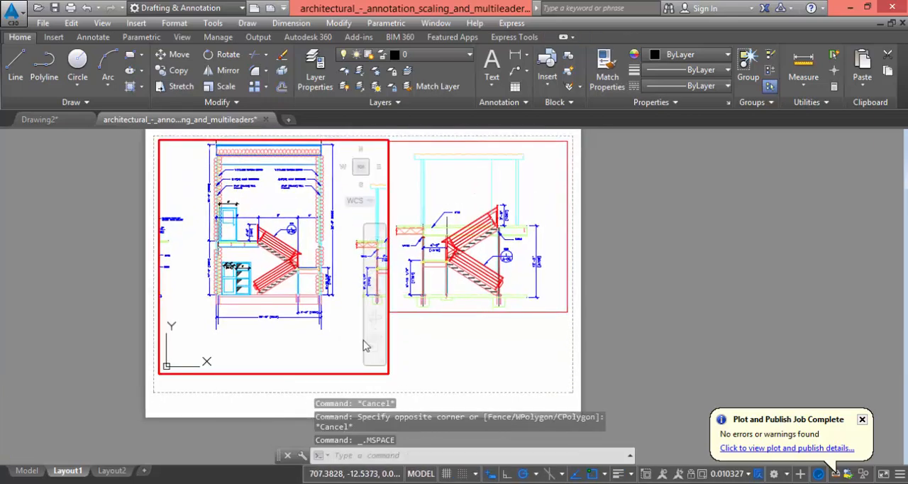
left_click(749, 475)
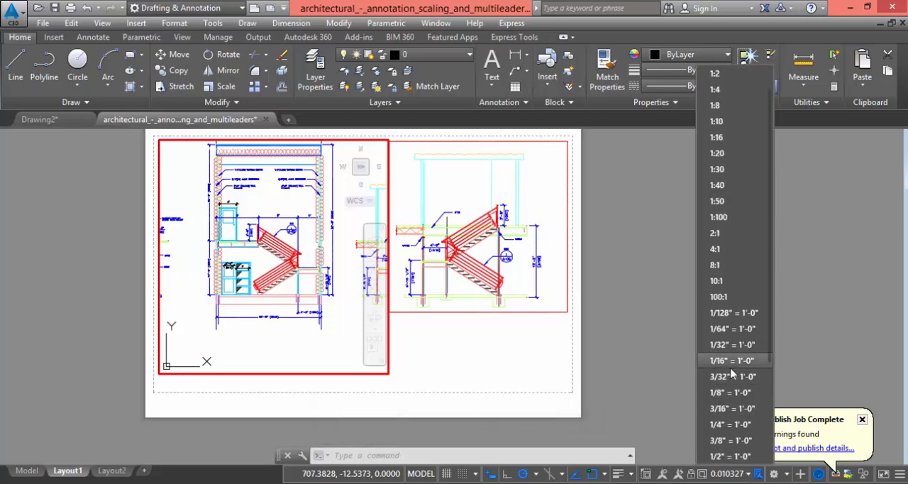
scroll(724, 383, "down", 2)
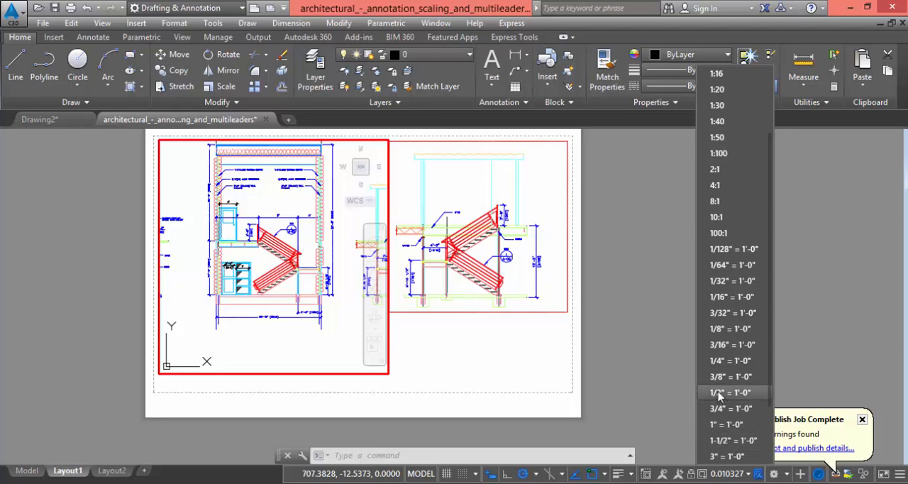
left_click(721, 392)
middle_click_drag(186, 266, 333, 223)
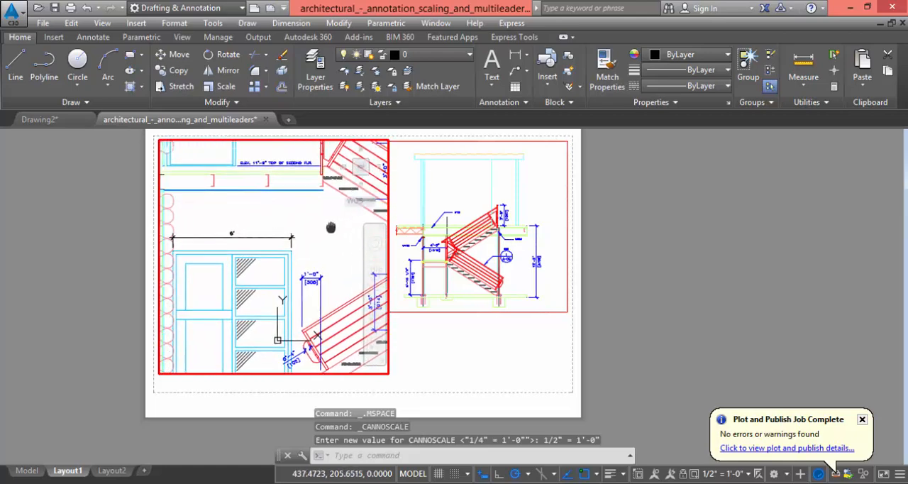
double_click(402, 370)
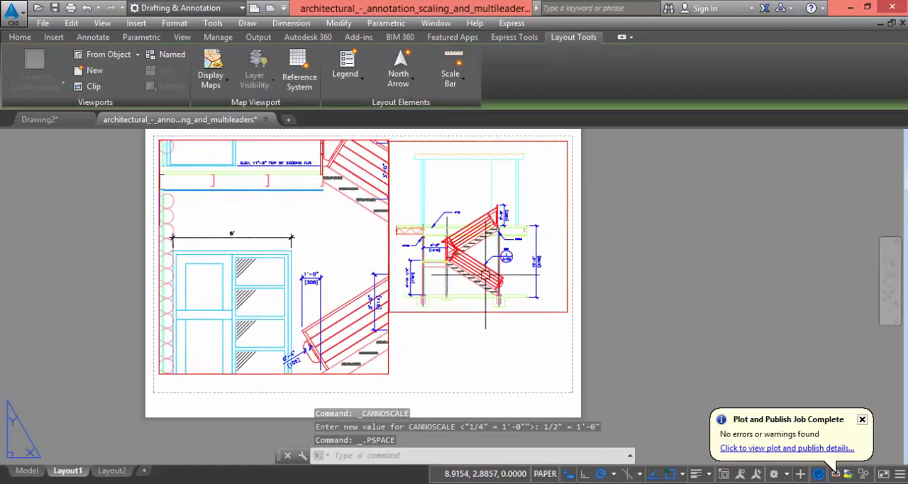
Compare the text and tick sizes of the 1'-0" [305] and 6' dimensions in the left viewport
scroll(322, 313, "up", 5)
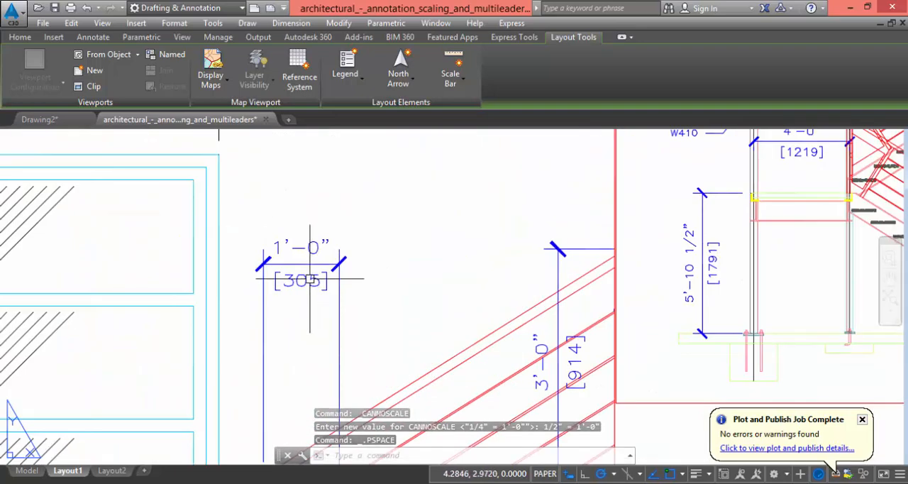
scroll(366, 284, "up", 1)
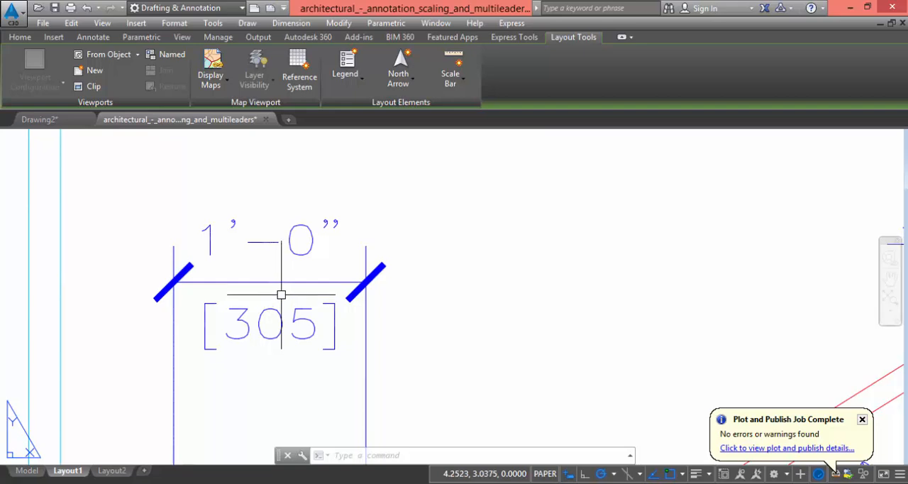
scroll(281, 291, "down", 5)
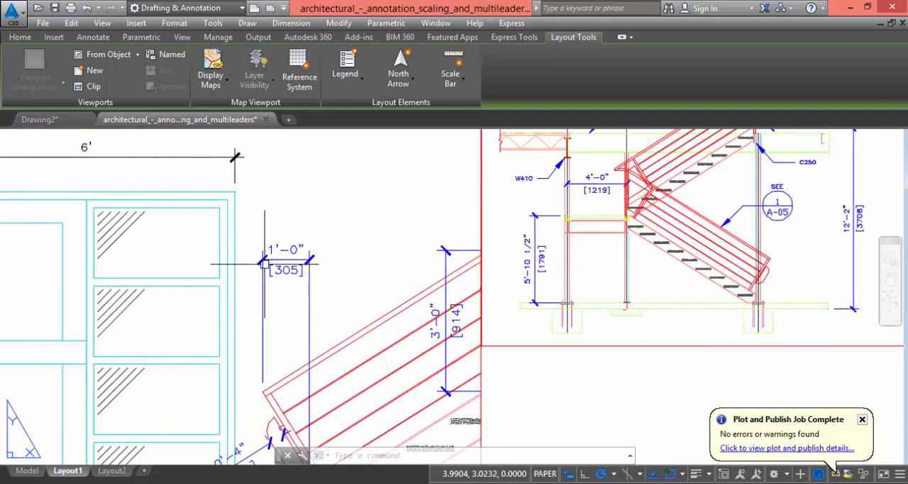
scroll(362, 270, "down", 3)
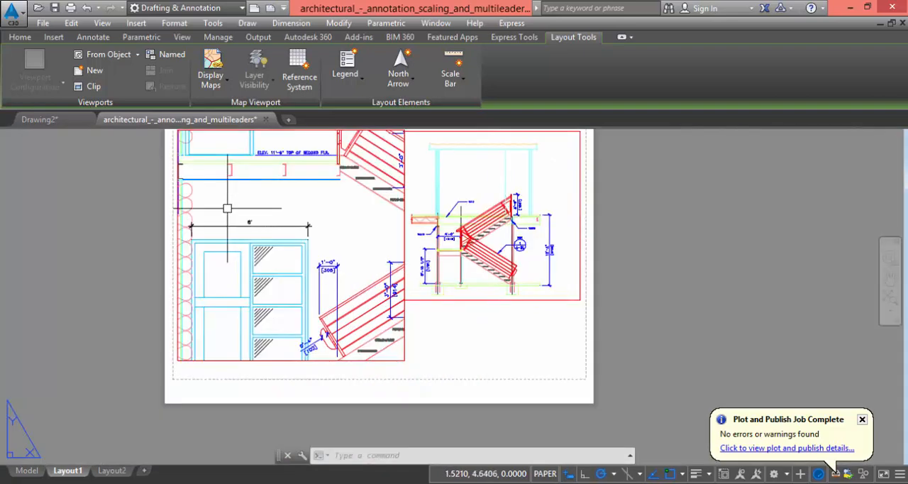
scroll(227, 208, "up", 4)
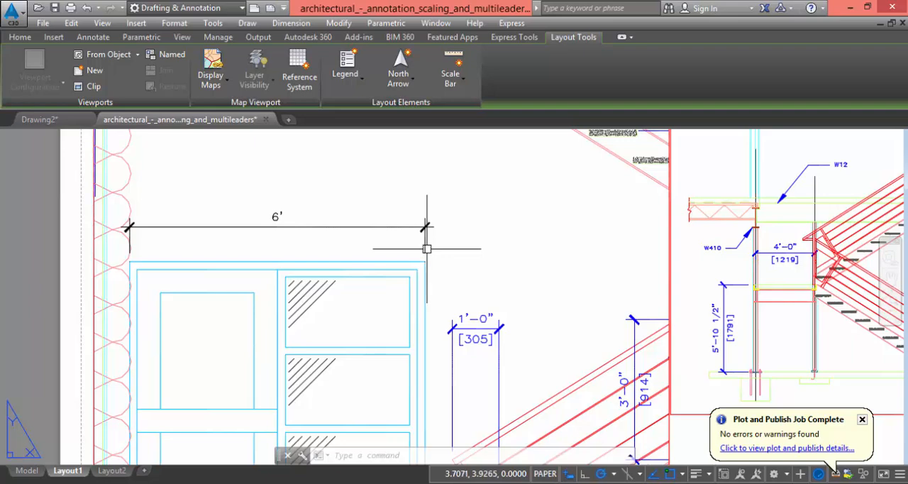
scroll(205, 201, "down", 2)
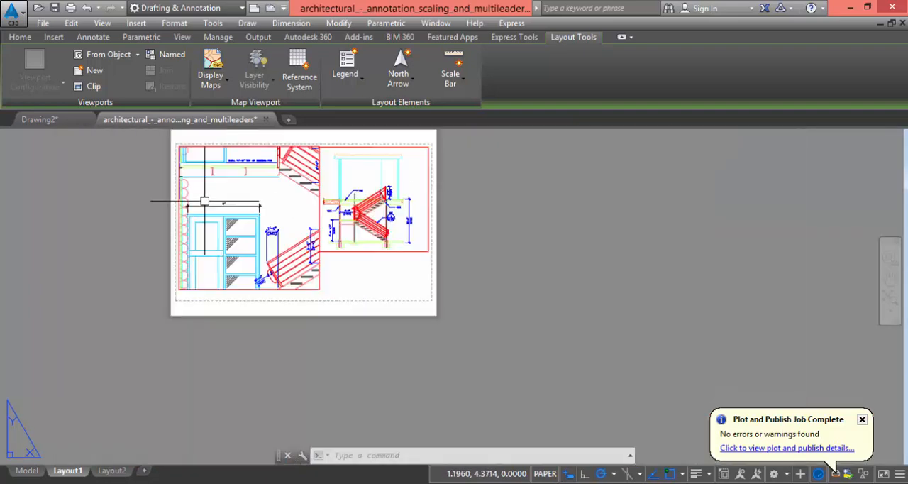
scroll(205, 201, "up", 3)
double_click(346, 227)
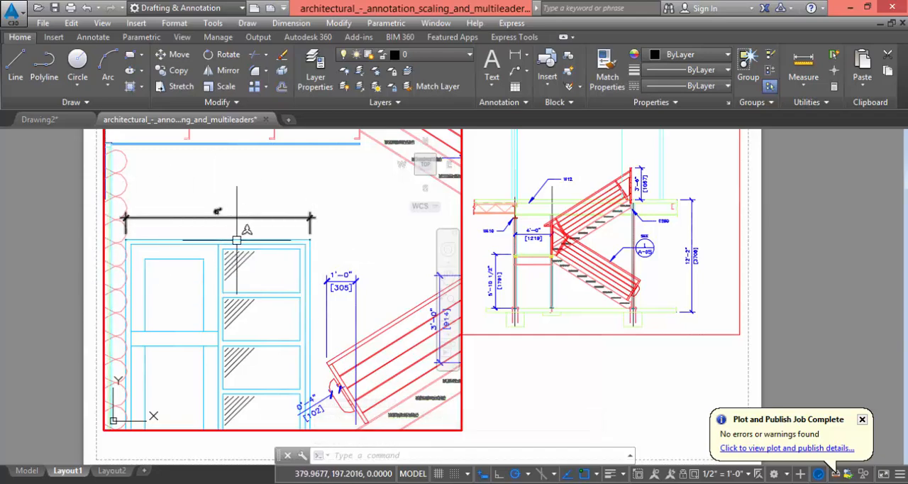
double_click(507, 377)
scroll(323, 312, "down", 3)
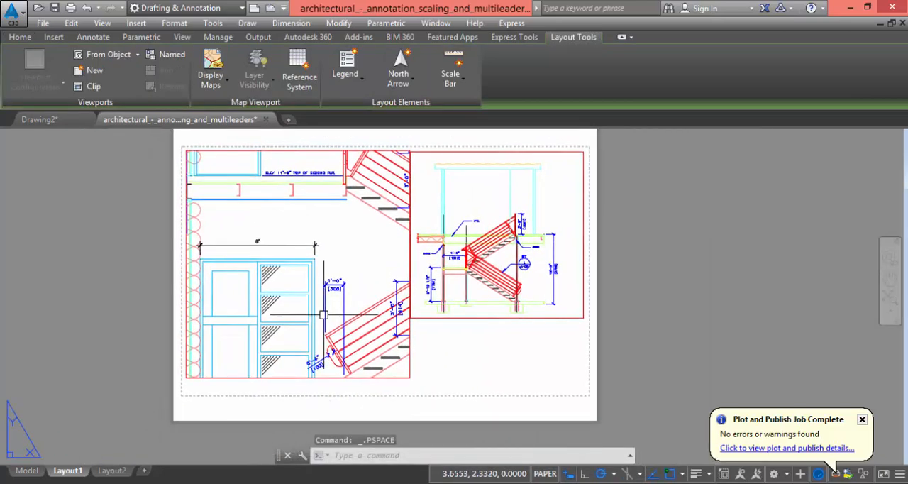
Set the left viewport's scale to 1/8" = 1'-0", centre the building section inside it, and return to paper space
double_click(369, 278)
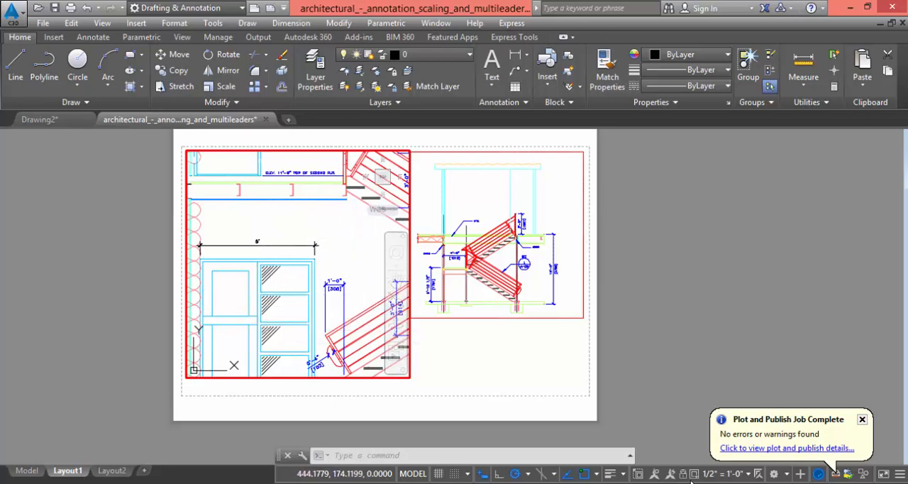
left_click(748, 475)
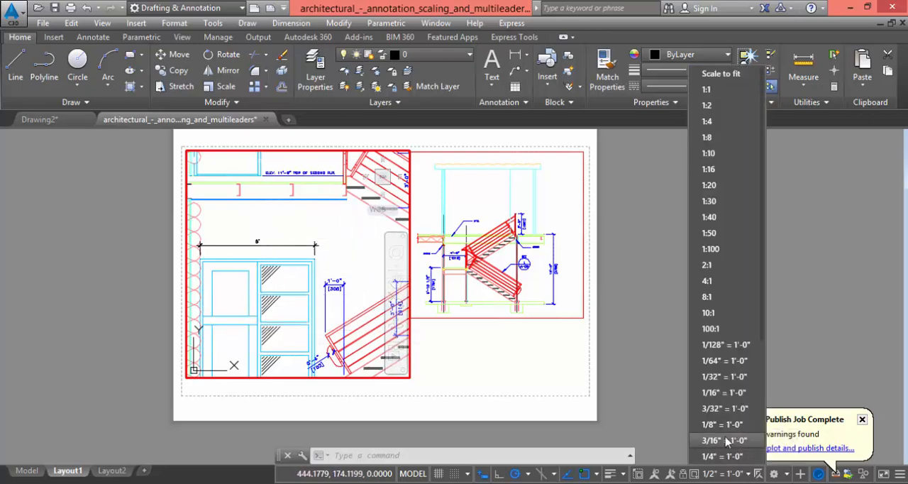
left_click(718, 424)
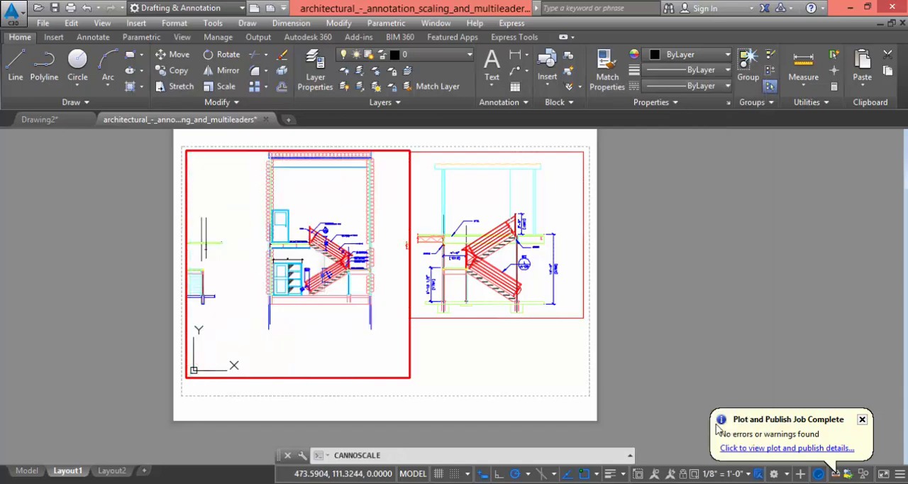
middle_click_drag(339, 231, 315, 271)
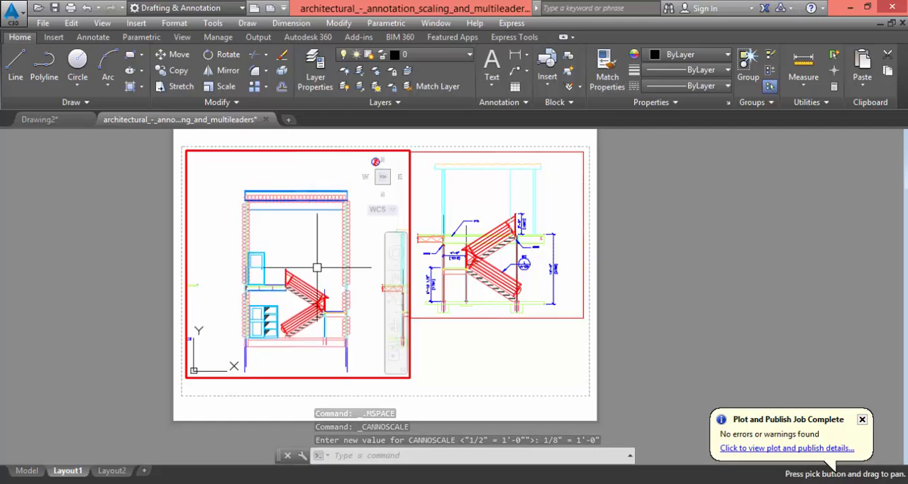
double_click(438, 348)
Narrow the left viewport by stretching its lower-right corner inward, leaving a gap before the right viewport
left_click(438, 348)
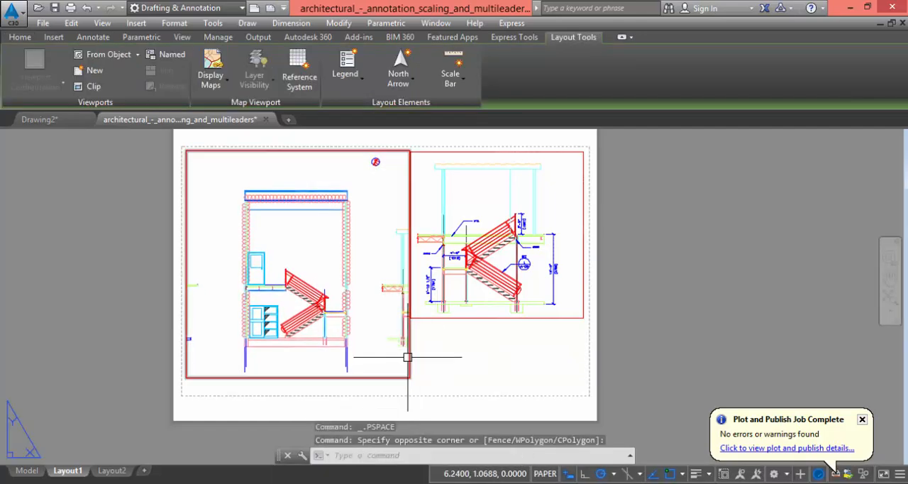
left_click(411, 358)
left_click(415, 386)
left_click(409, 377)
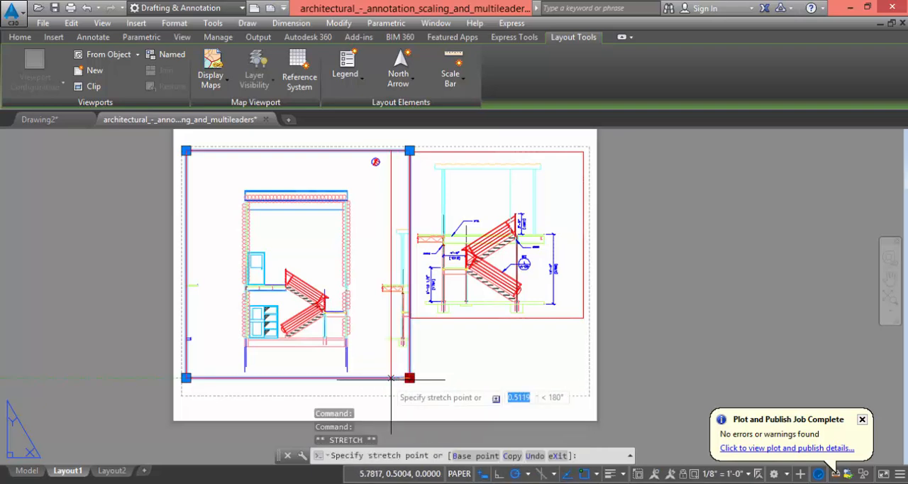
left_click(371, 377)
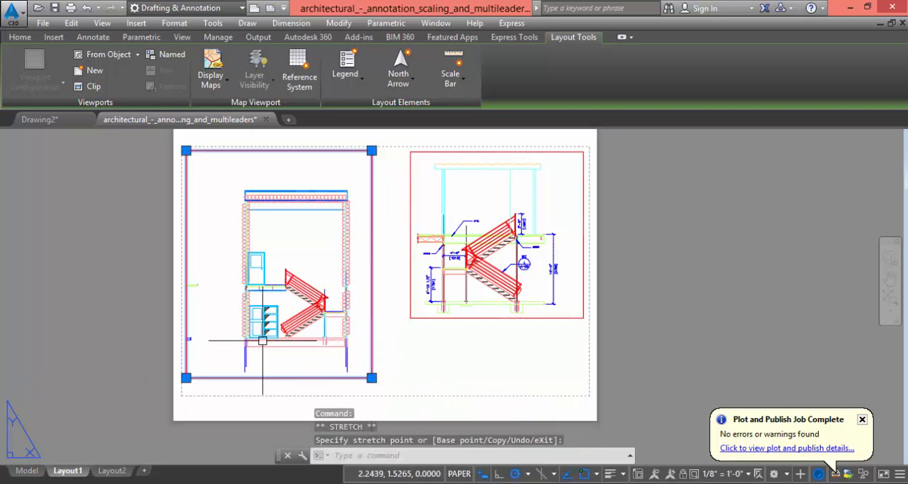
key("Escape")
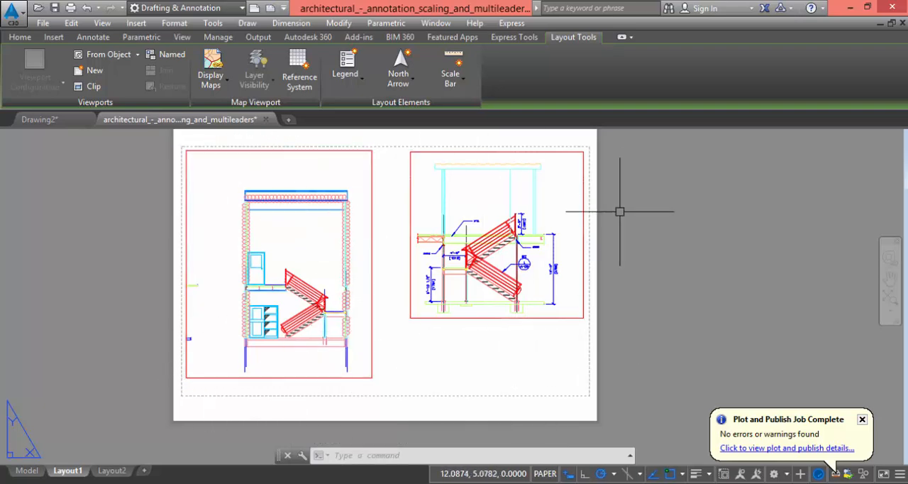
Set Layout1's plot units to inches and its plot scale to 1'-0" = 1'-0", and preview the sheet
right_click(75, 476)
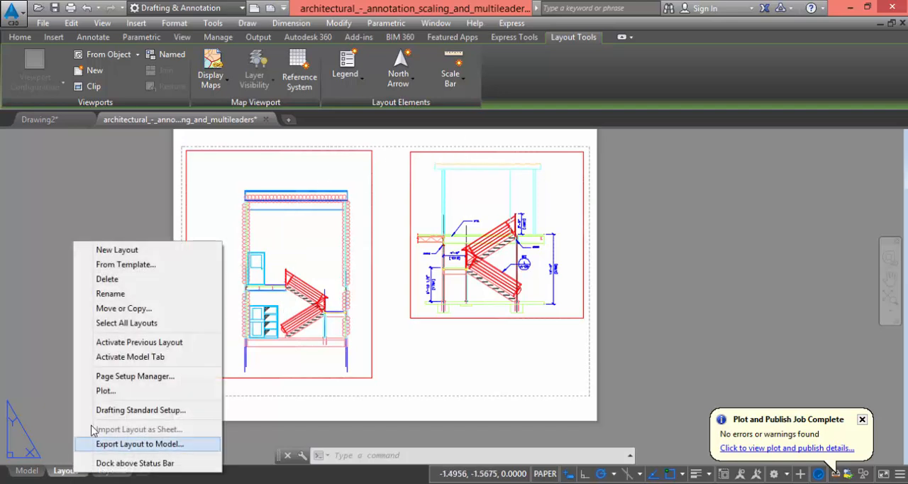
left_click(105, 391)
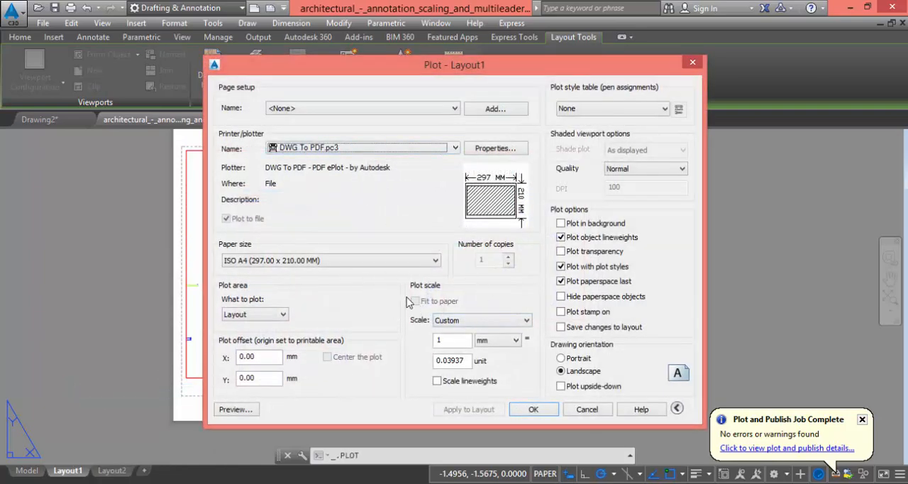
left_click(508, 344)
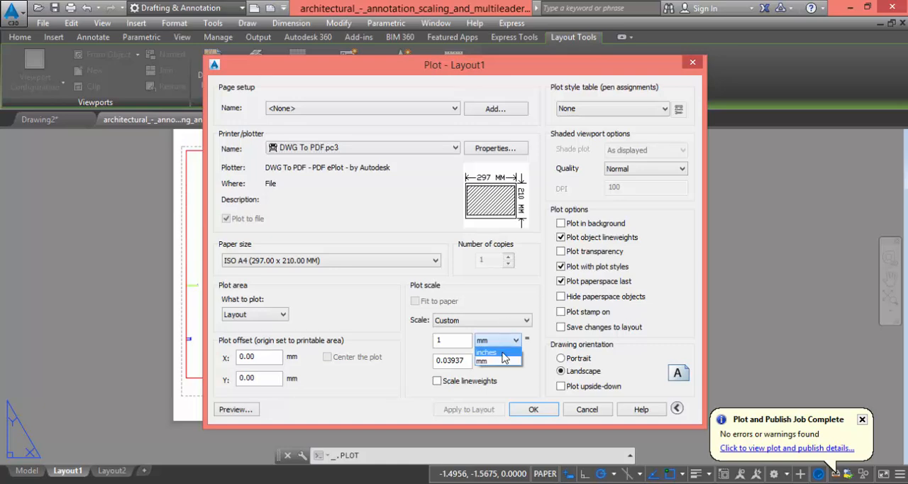
left_click(501, 352)
left_click(496, 321)
scroll(489, 304, "down", 1)
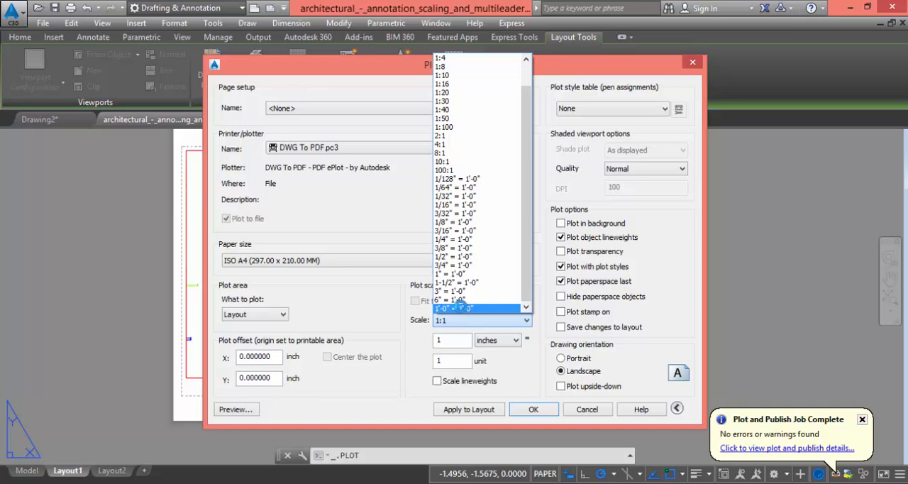
left_click(460, 308)
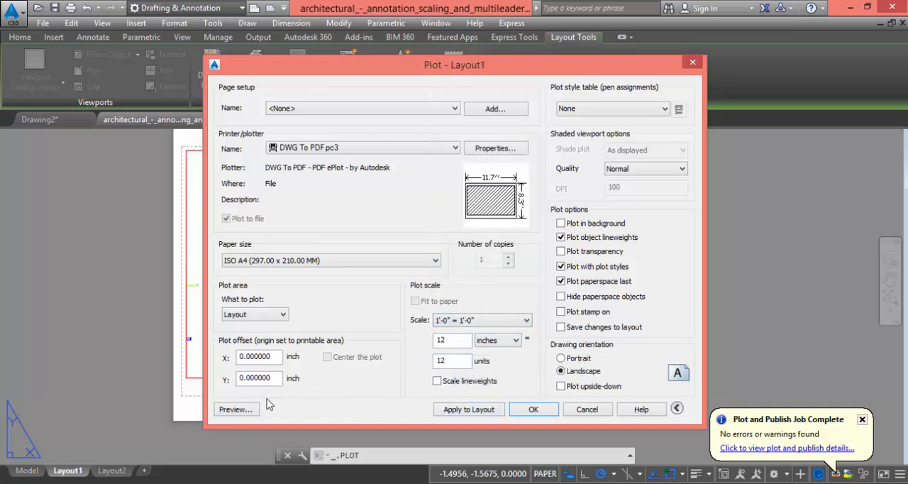
left_click(234, 411)
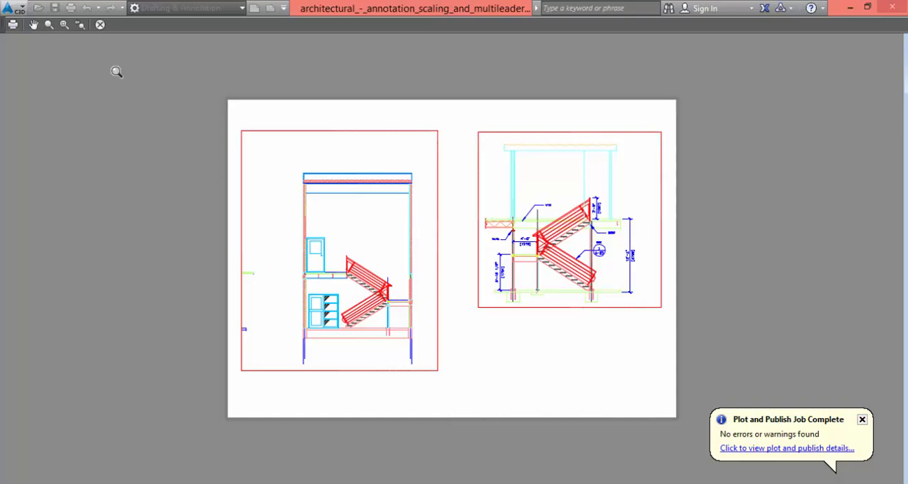
left_click(100, 24)
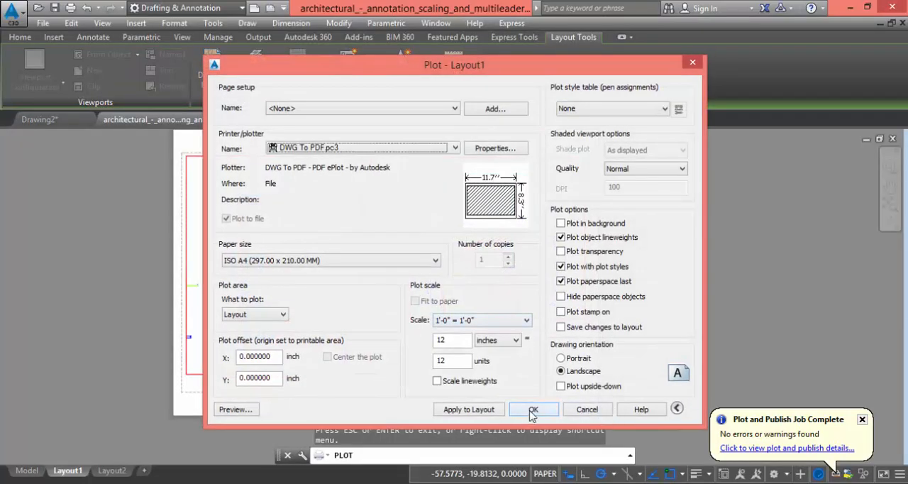
Plot Layout1 to a PDF file named asdfgh on the Desktop
left_click(533, 410)
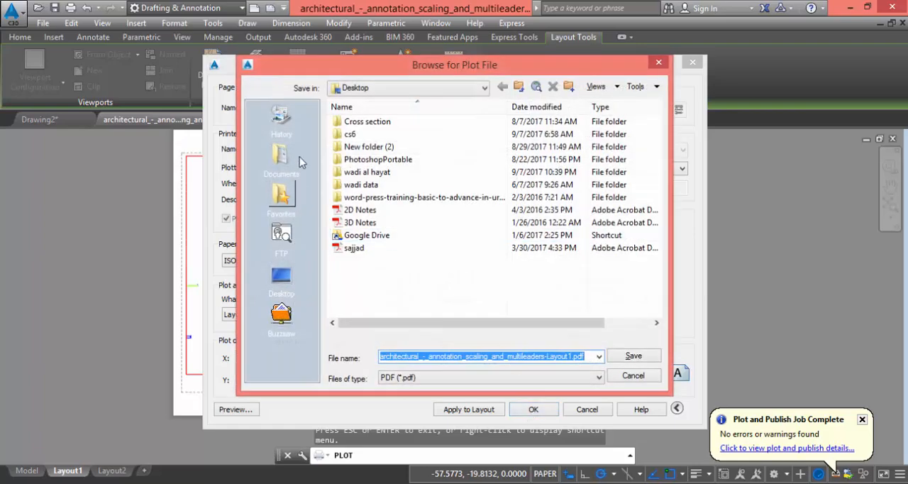
left_click(282, 277)
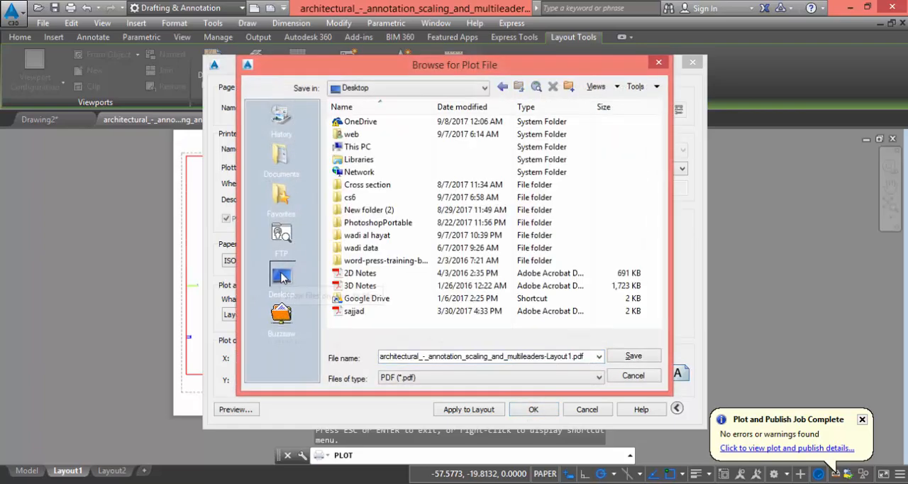
double_click(586, 356)
type("asdfgh")
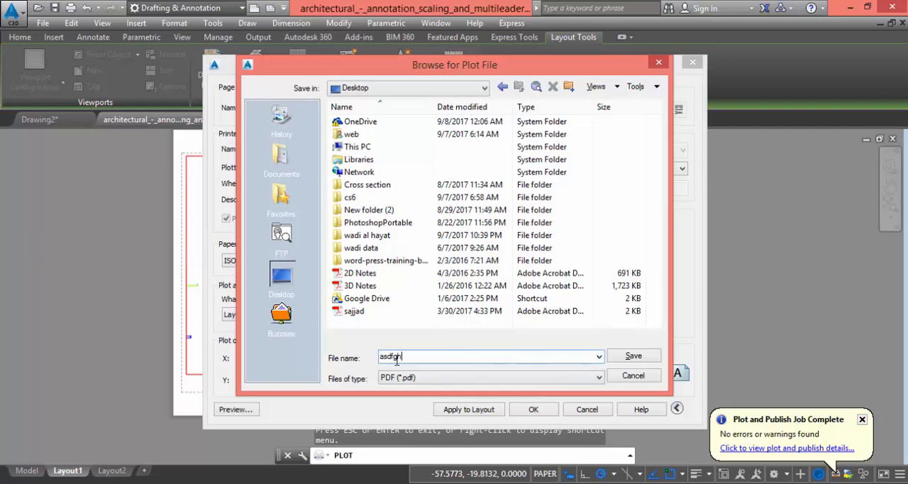
left_click(632, 356)
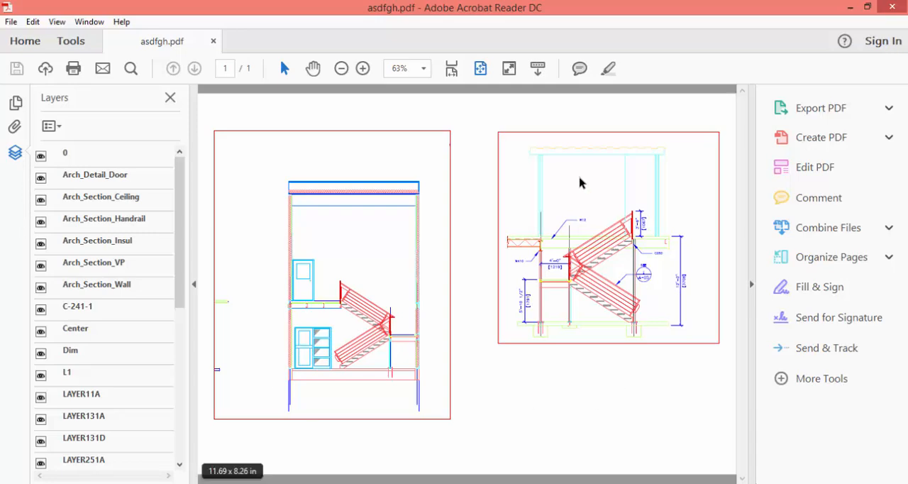
Look for the plotted asdfgh PDF on the desktop and bring the file back up in Acrobat Reader
left_click(853, 10)
left_click(854, 10)
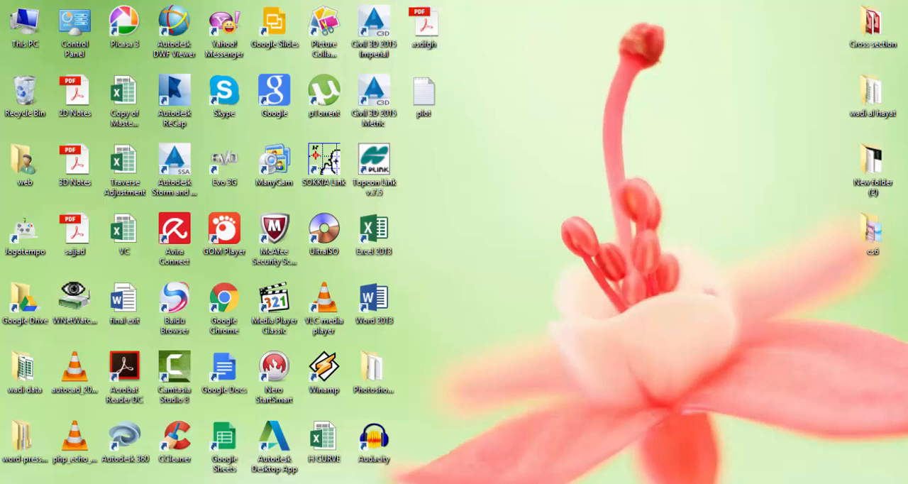
left_click(560, 483)
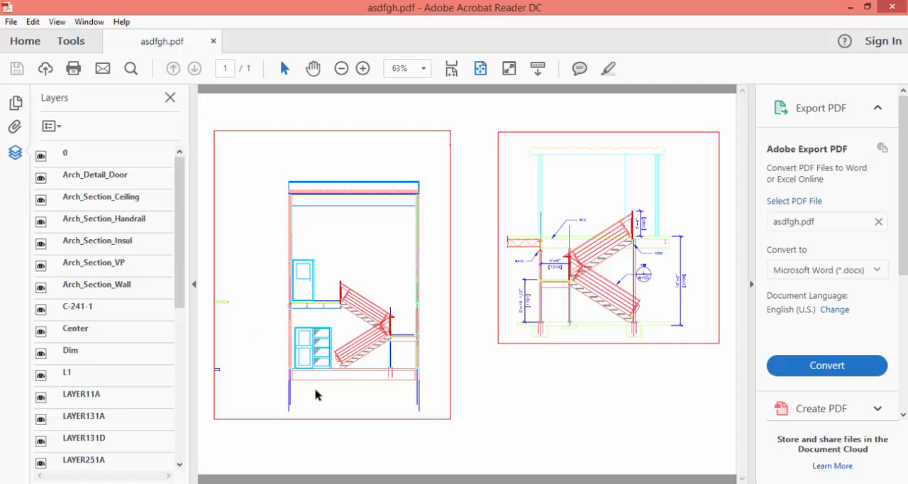
Open the print settings of asdfgh.pdf, try portrait and landscape orientation, and return to Auto portrait/landscape
left_click(11, 21)
left_click(28, 247)
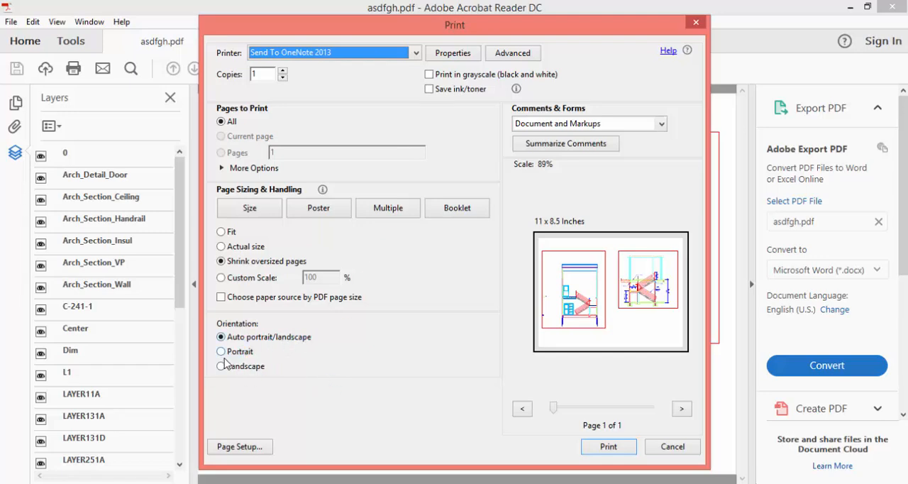
left_click(221, 352)
left_click(221, 366)
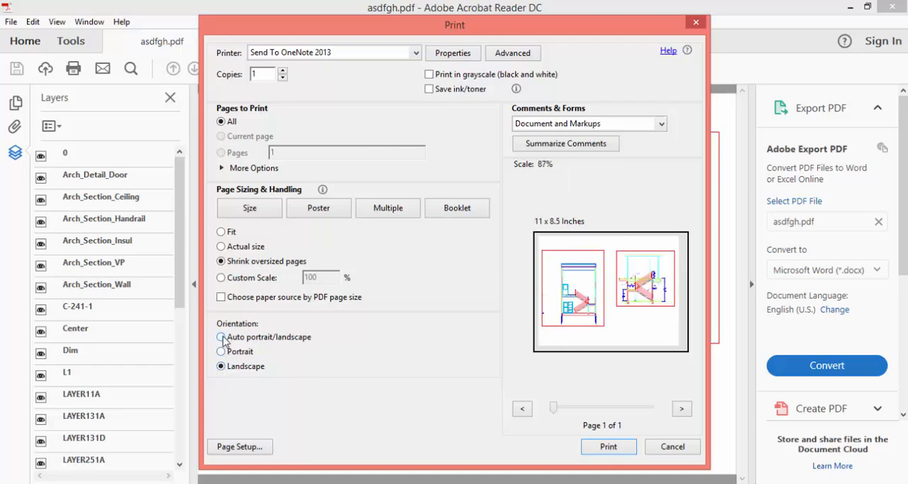
left_click(221, 338)
Set the paper size for printing the PDF to A4
left_click(240, 446)
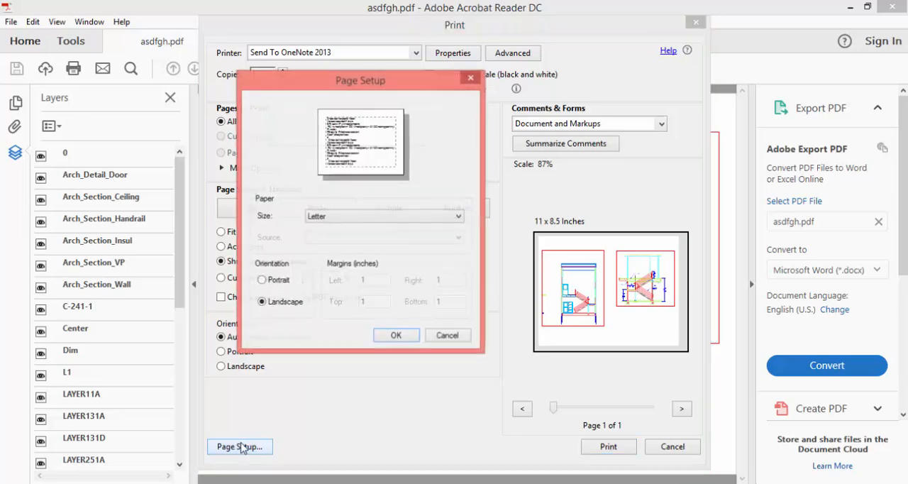
left_click(355, 217)
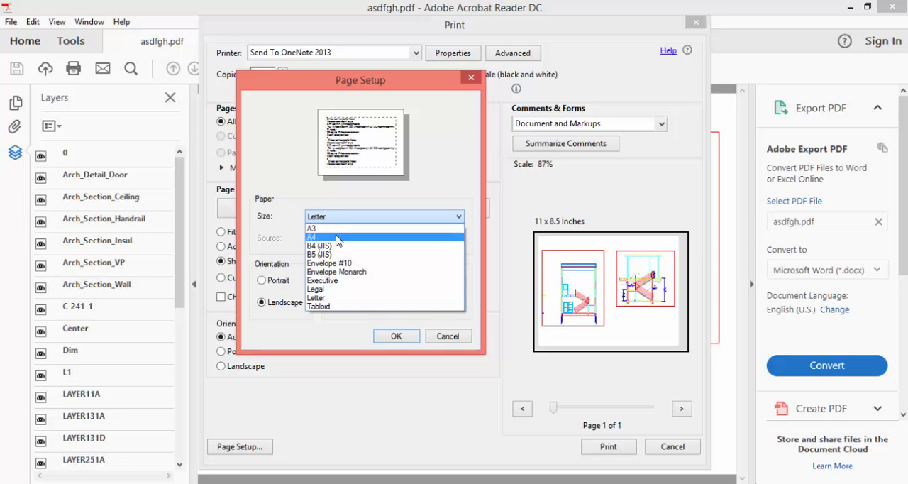
left_click(334, 238)
left_click(399, 337)
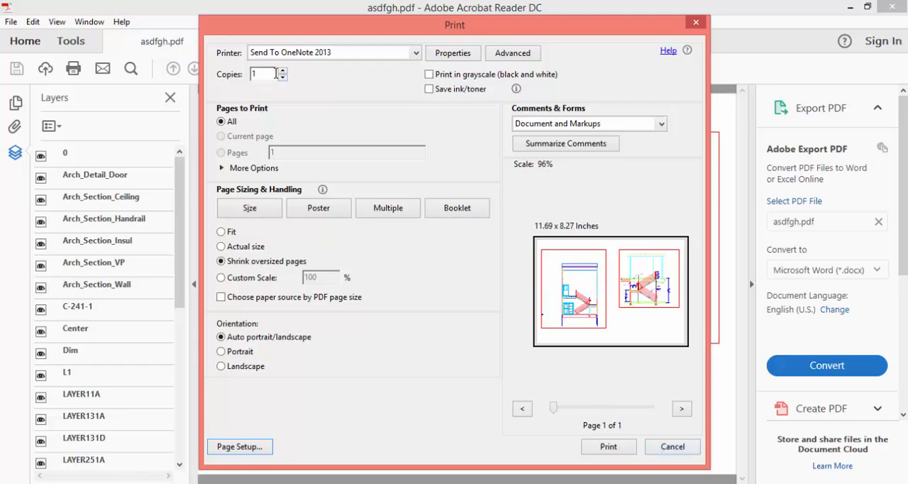
Try different numbers of copies, cancel the print, and close the PDF to return to the AutoCAD Civil 3D layout
left_click(283, 78)
left_click(284, 72)
left_click(283, 78)
left_click(282, 71)
left_click(283, 71)
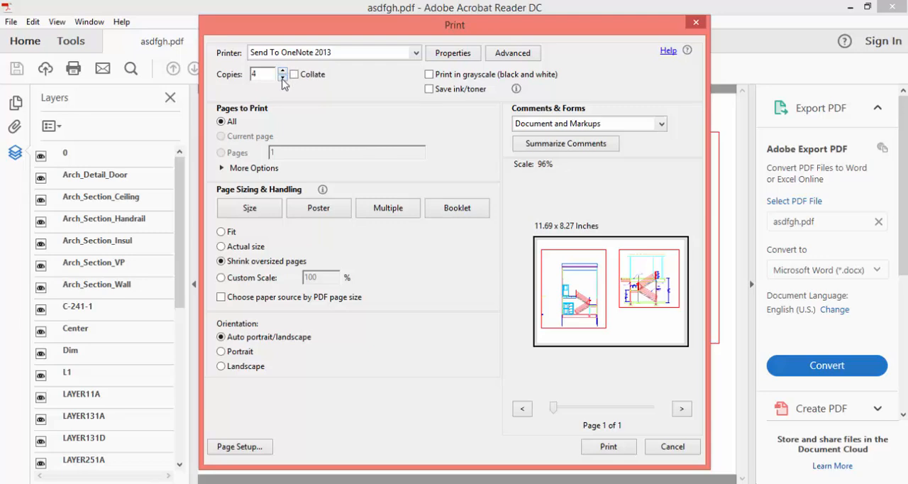
left_click(282, 79)
left_click(697, 22)
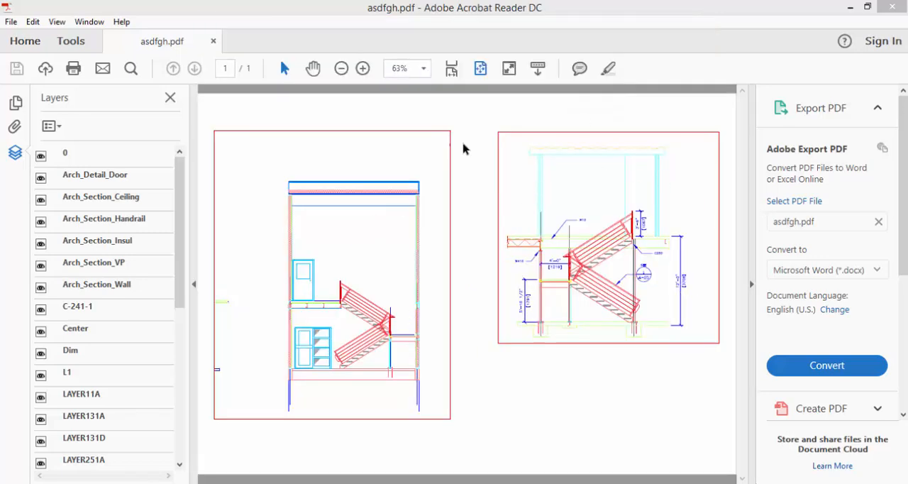
left_click(891, 8)
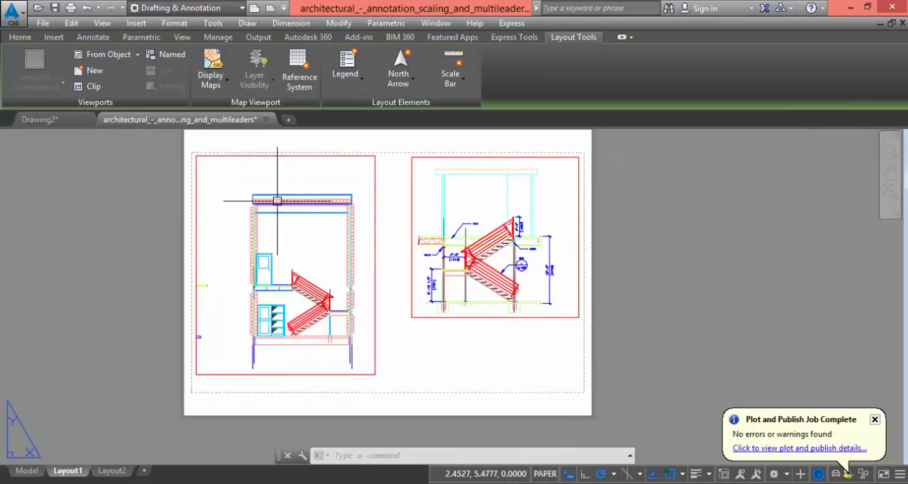
Review the plot area options in Layout1's plot settings and leave without plotting
right_click(64, 472)
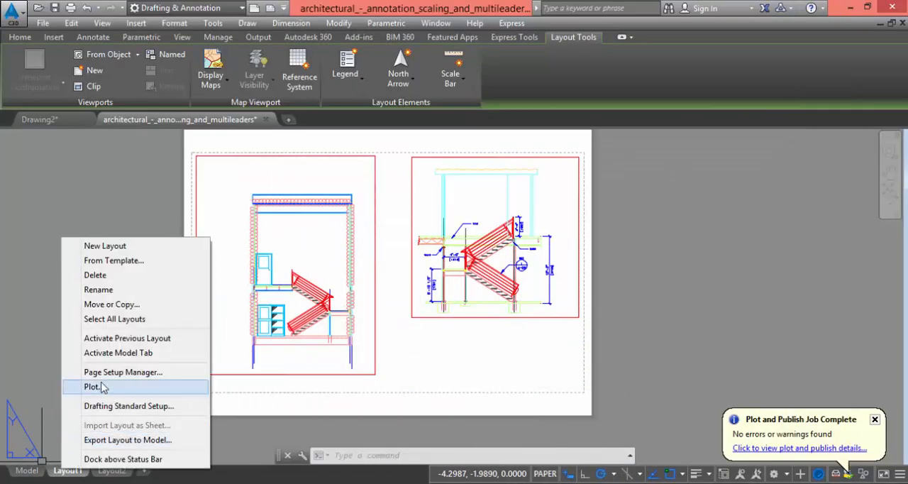
left_click(93, 387)
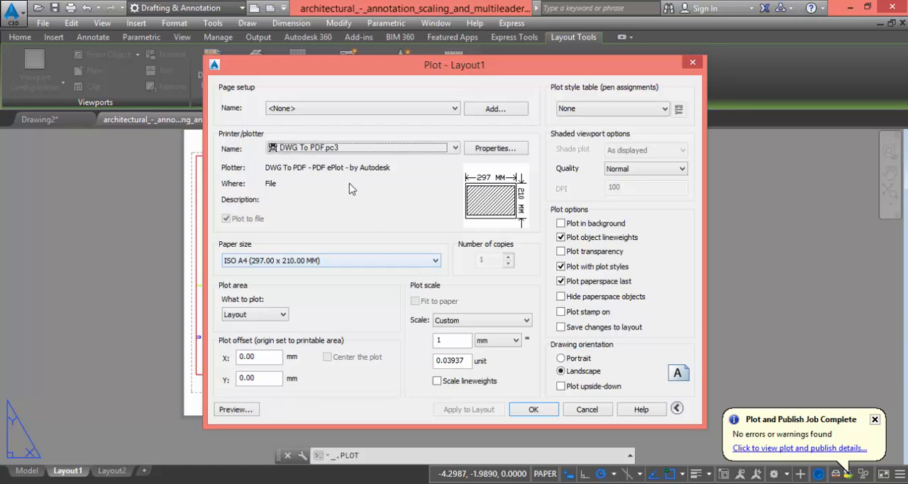
left_click(283, 315)
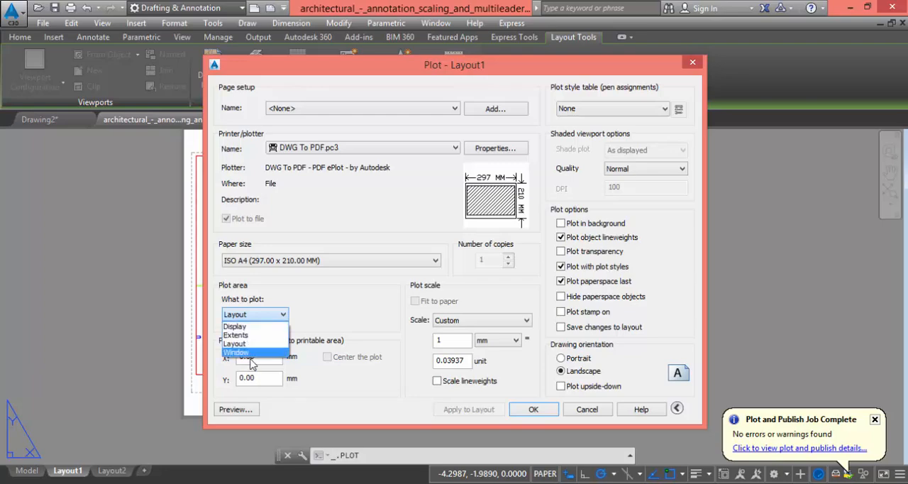
left_click(693, 69)
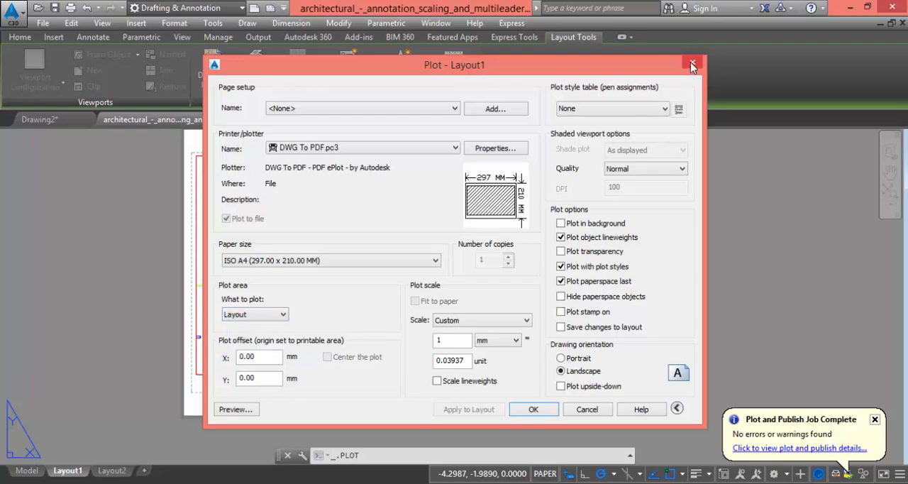
left_click(691, 63)
Switch to Drawing2 and show its dimensioned gear in model space
left_click(56, 122)
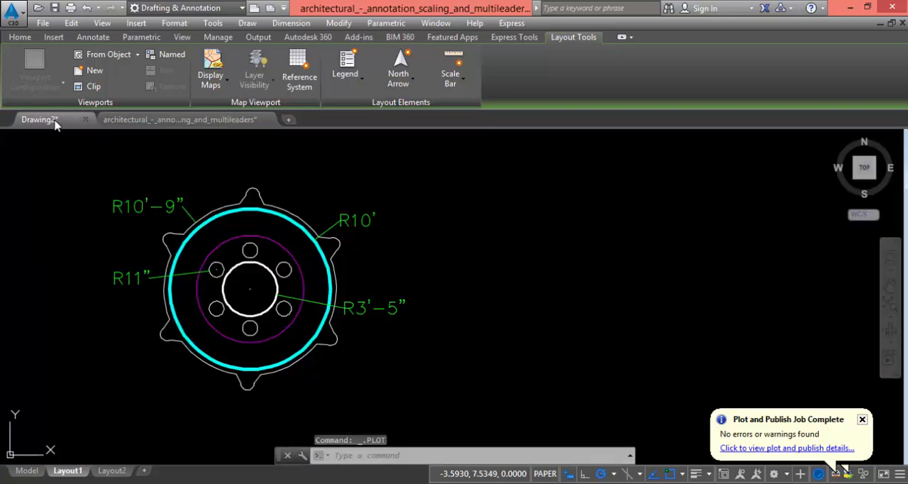
middle_click_drag(402, 284, 399, 275)
middle_click_drag(340, 229, 325, 225)
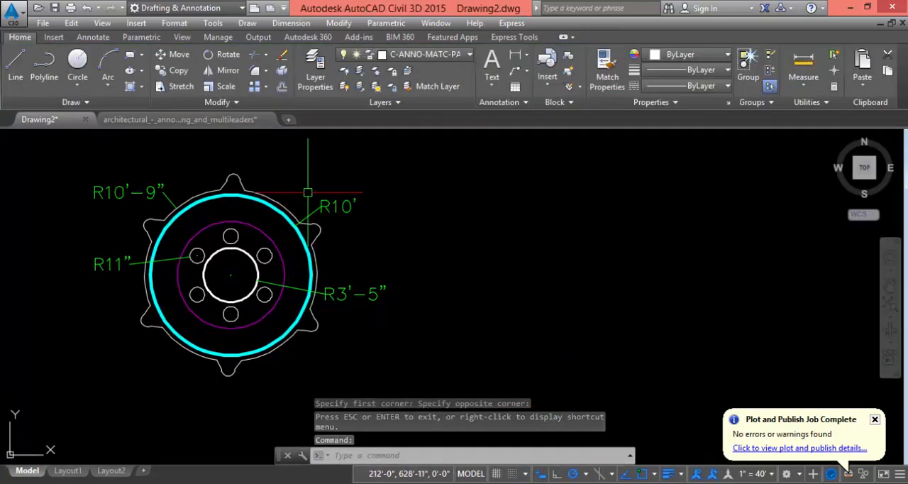
Start plotting the model space of the gear with the DWG To PDF.pc3 plotter on ISO A4 (297.00 x 210.00 MM) paper
left_click(71, 8)
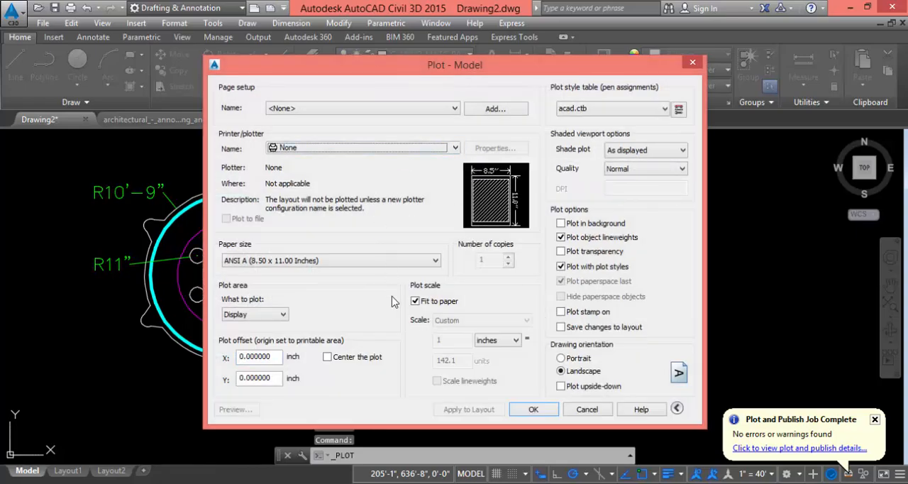
left_click(455, 148)
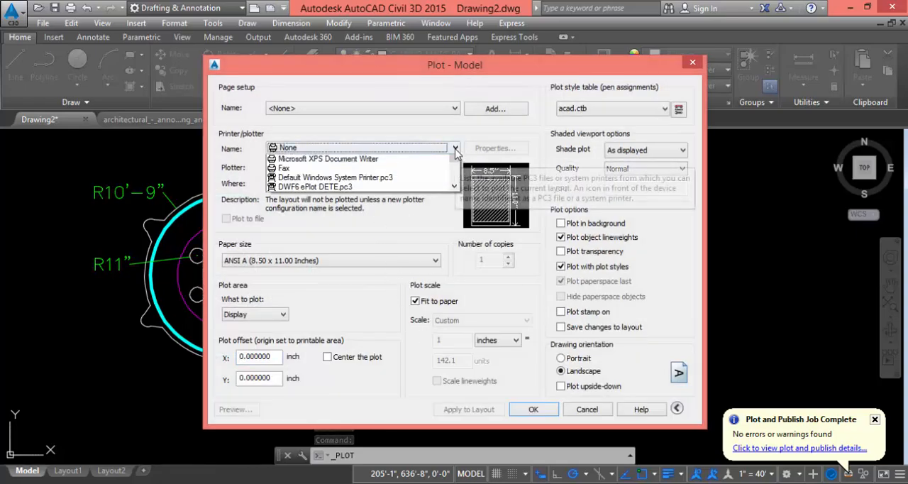
scroll(351, 205, "down", 2)
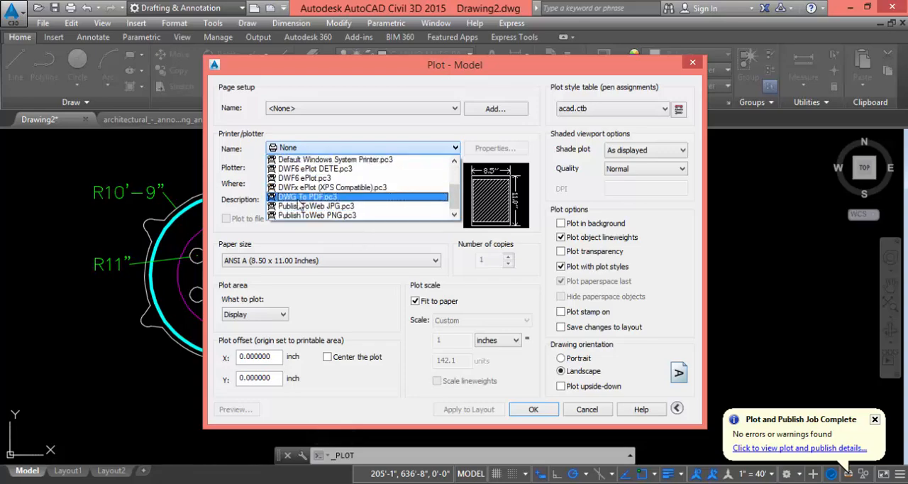
left_click(323, 199)
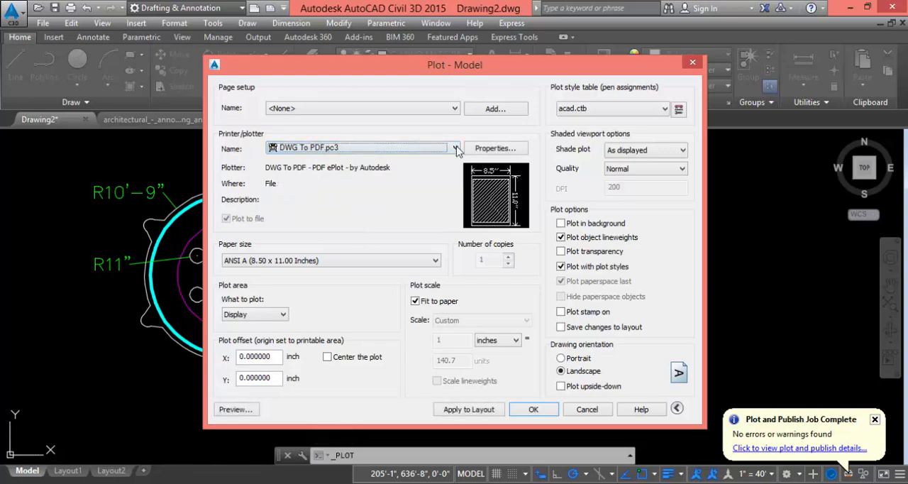
left_click(434, 260)
scroll(301, 197, "up", 3)
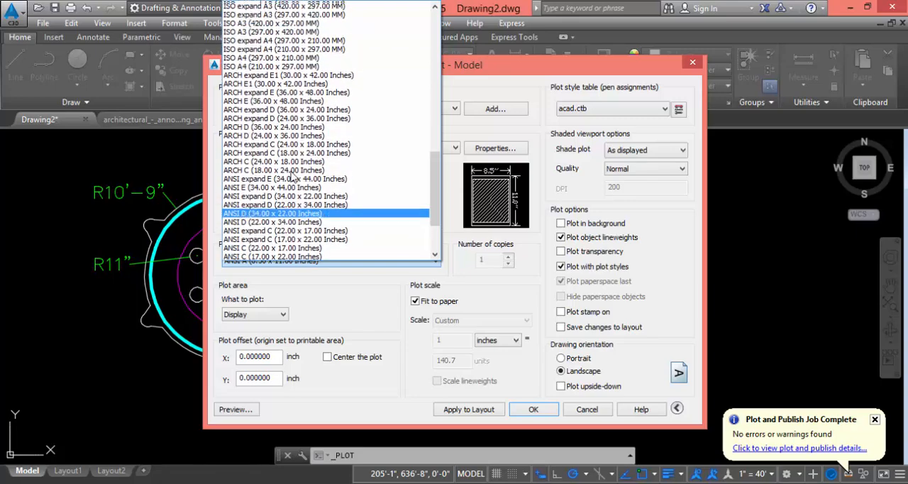
left_click(257, 72)
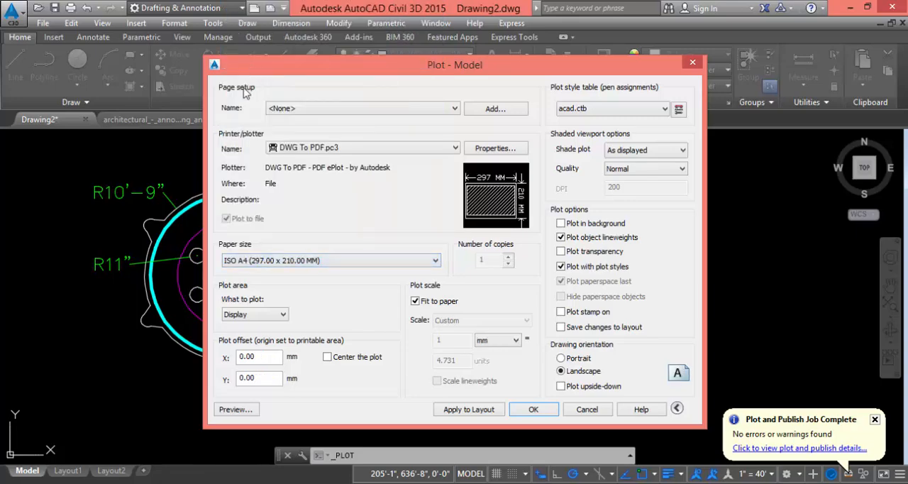
Review the plot area choices and preview the gear's plot with the area kept at Display
left_click(281, 316)
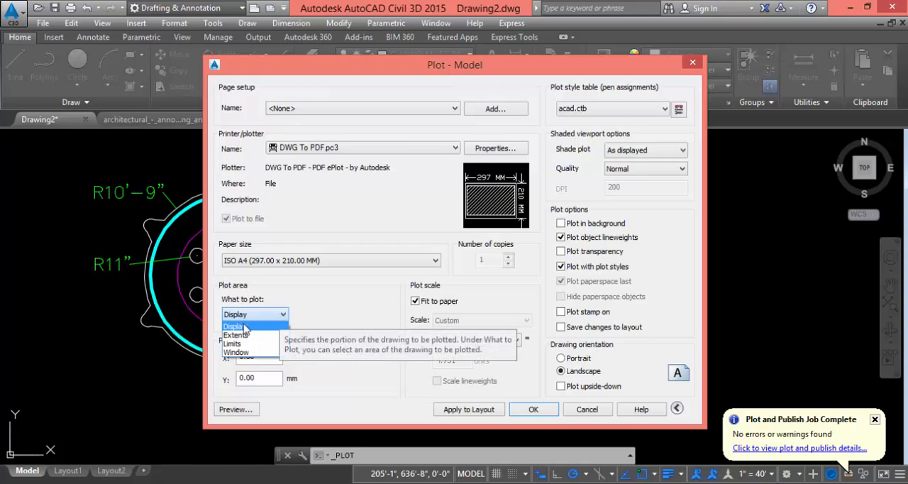
left_click(311, 69)
left_click_drag(377, 75, 553, 83)
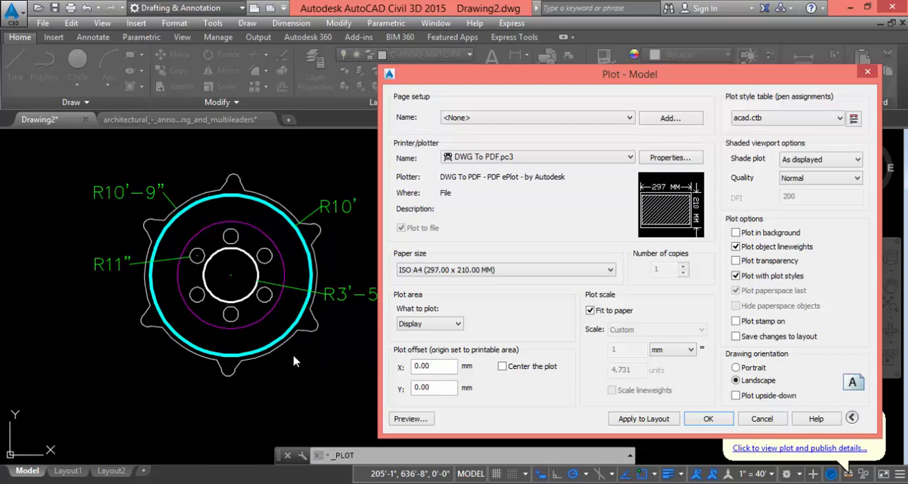
left_click(410, 419)
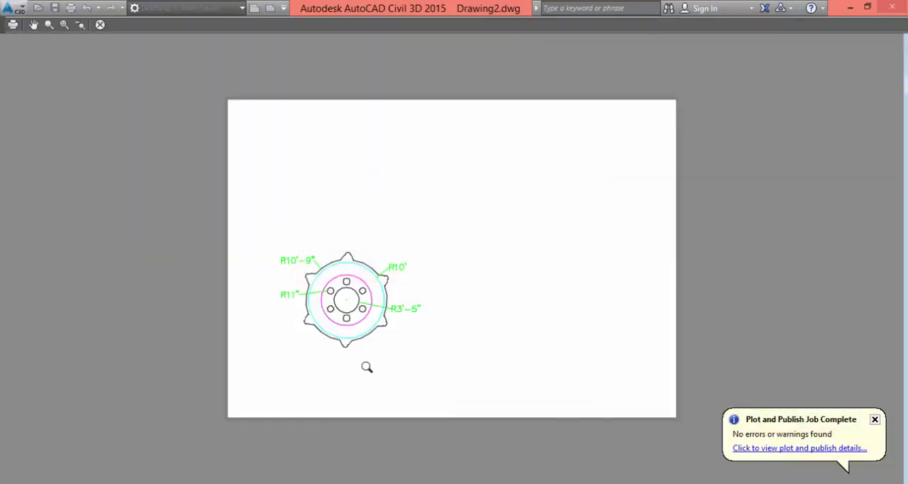
left_click(100, 25)
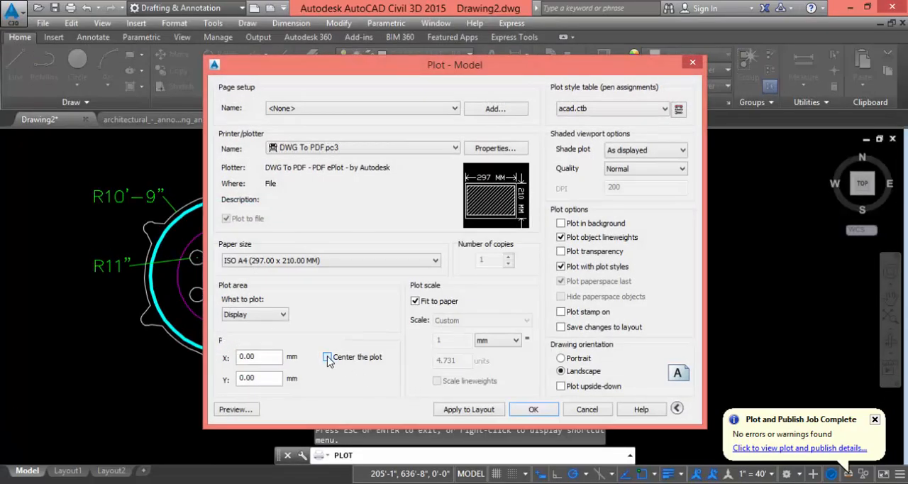
Center the Display plot on the sheet and preview it
left_click(327, 357)
left_click(235, 411)
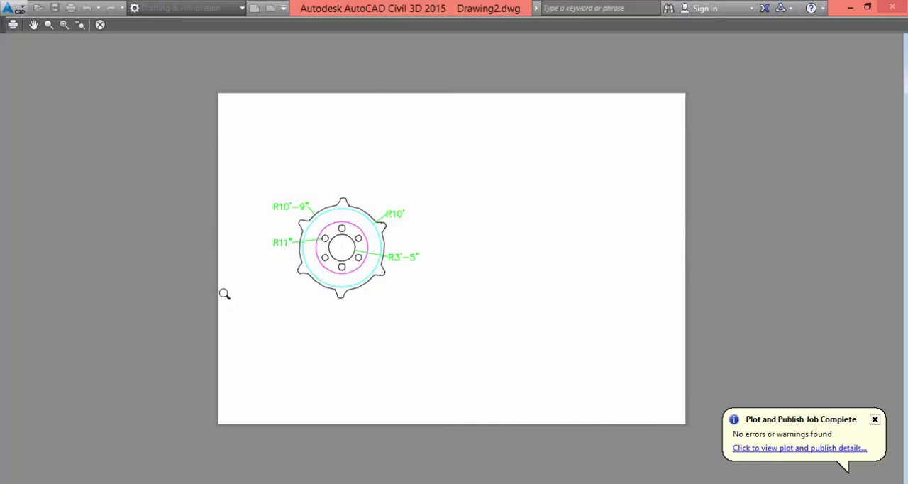
left_click(100, 26)
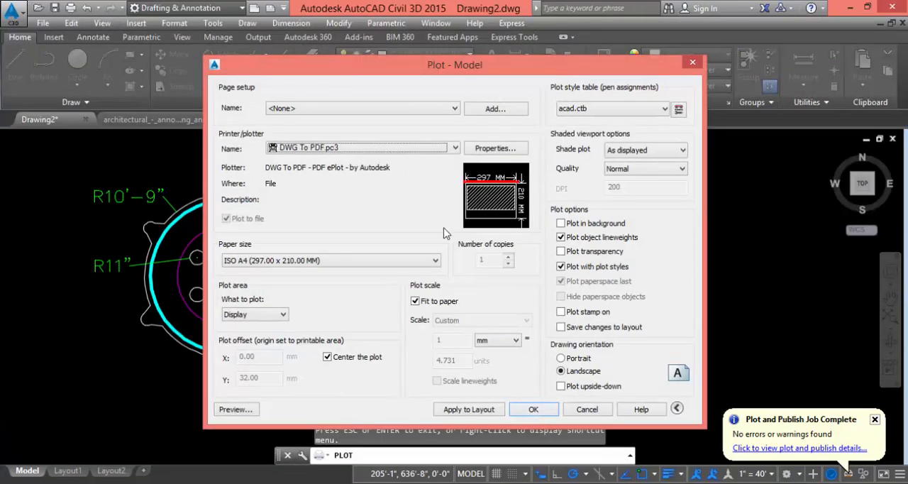
Set the plot area to Extents with centering turned off and preview the plot
left_click(270, 314)
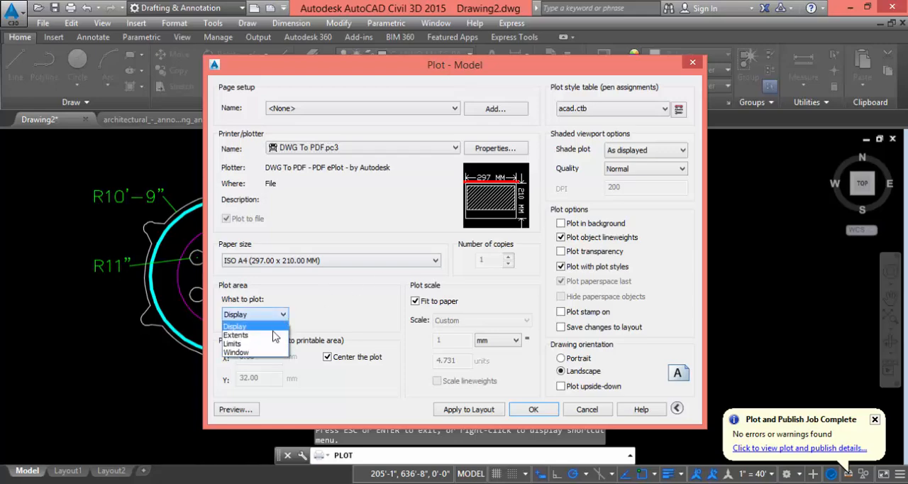
left_click(237, 335)
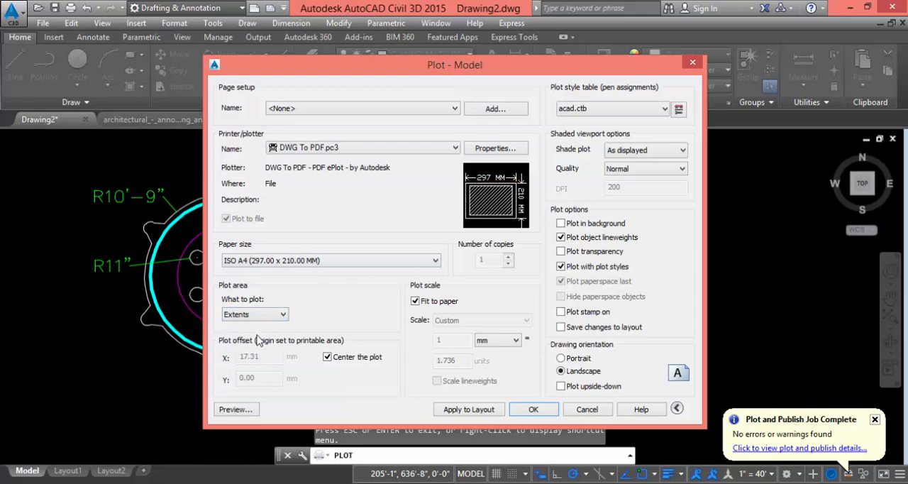
left_click(327, 356)
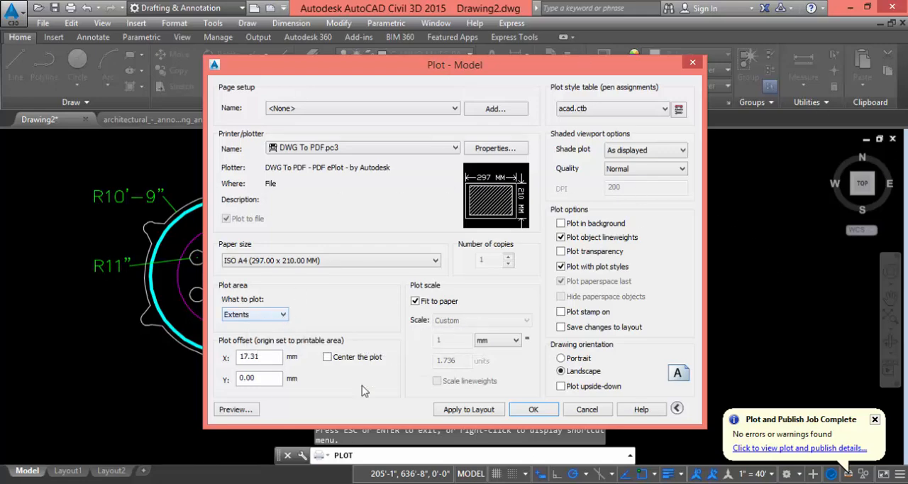
left_click(235, 410)
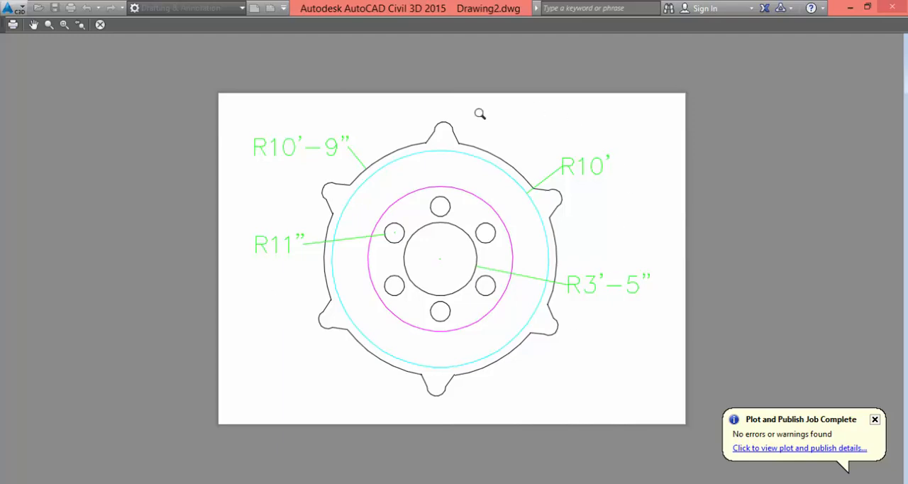
left_click(101, 25)
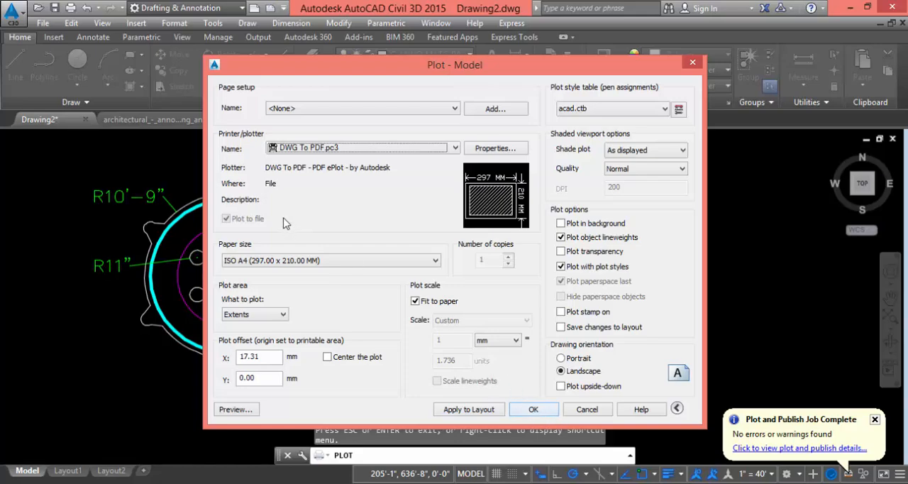
Set the plot area to Limits and preview the plot
left_click(277, 316)
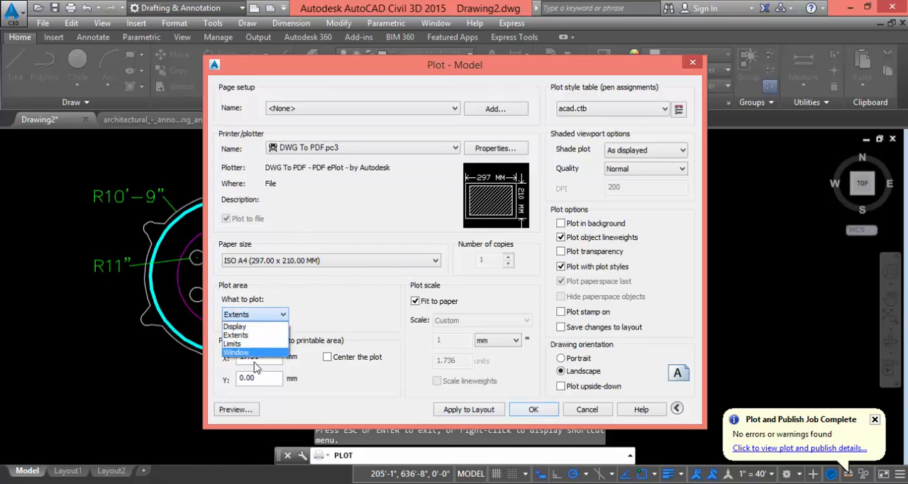
left_click(254, 343)
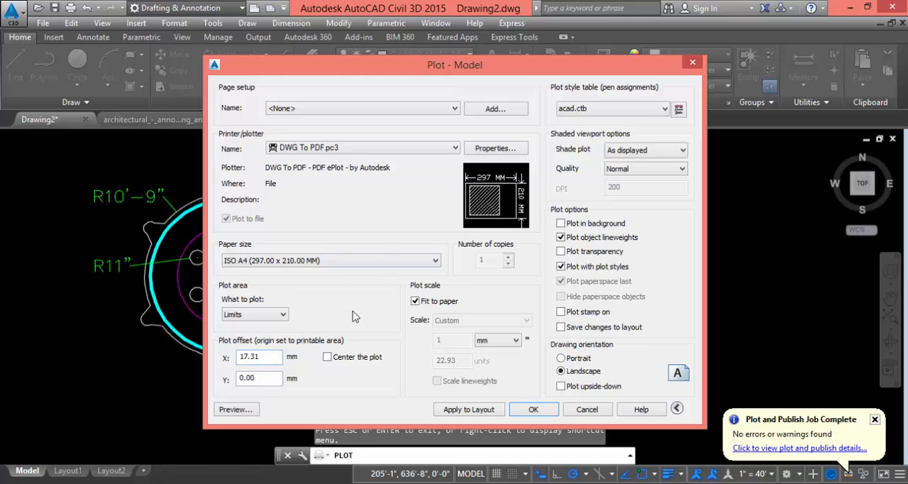
left_click(236, 410)
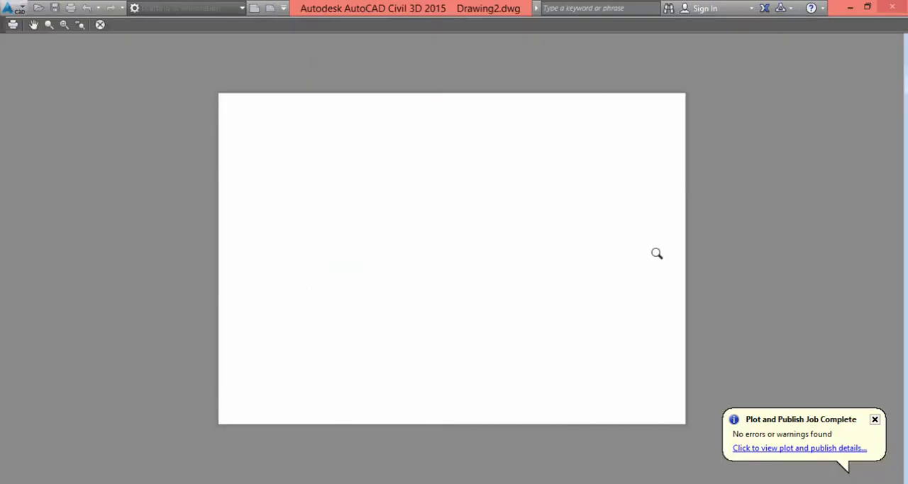
left_click(100, 26)
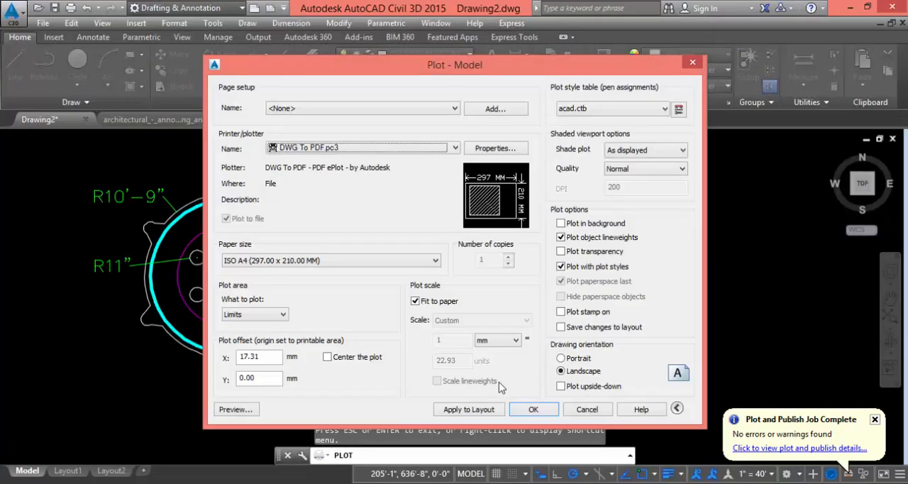
Set the plot area to a Window around the right part of the gear, including its R10' and R3'-5" dimensions, and preview it
left_click(287, 317)
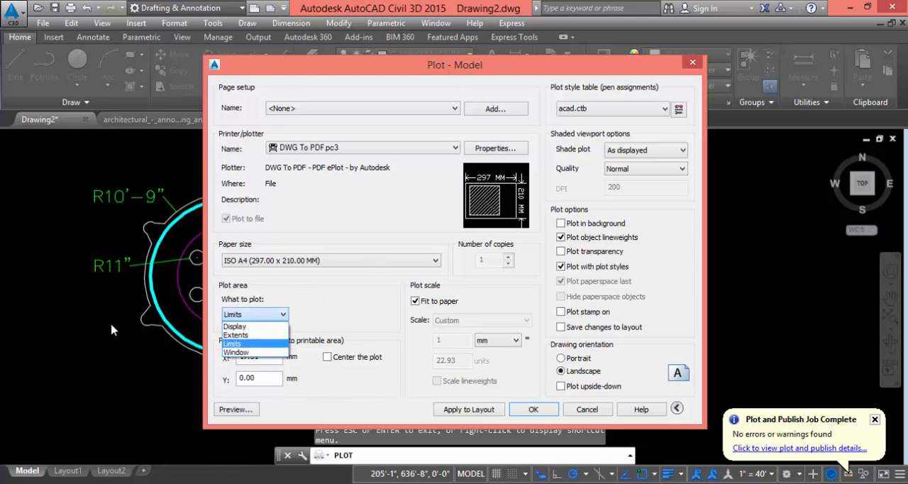
left_click(234, 354)
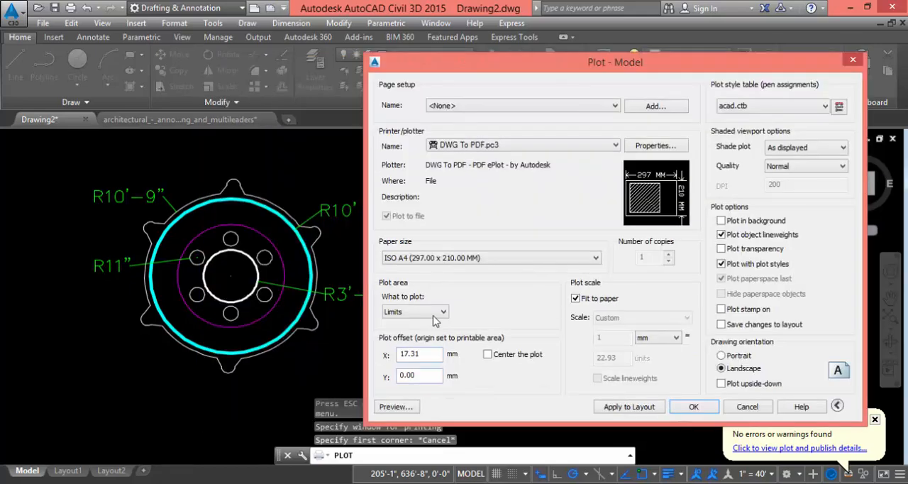
left_click(433, 315)
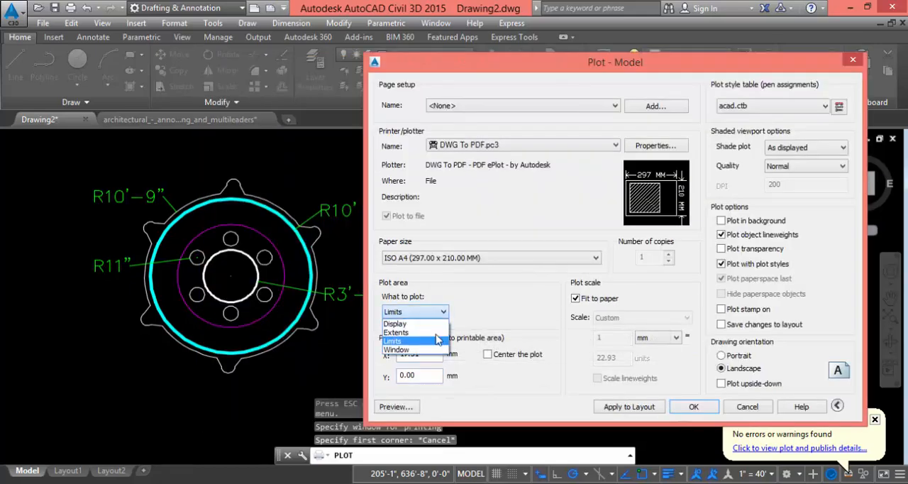
left_click(415, 349)
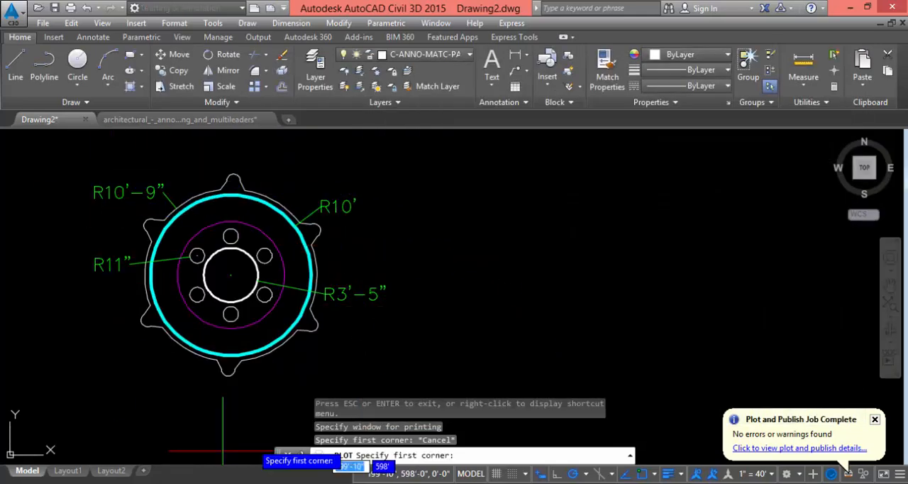
left_click(209, 158)
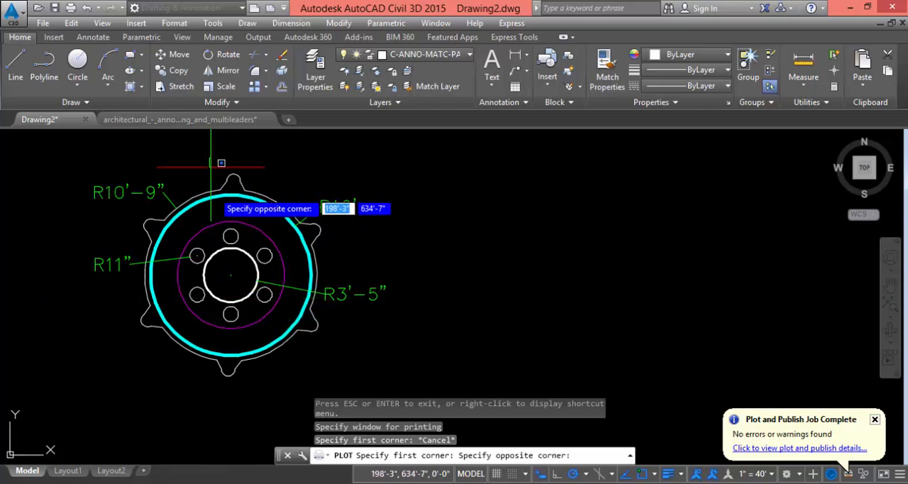
left_click(405, 379)
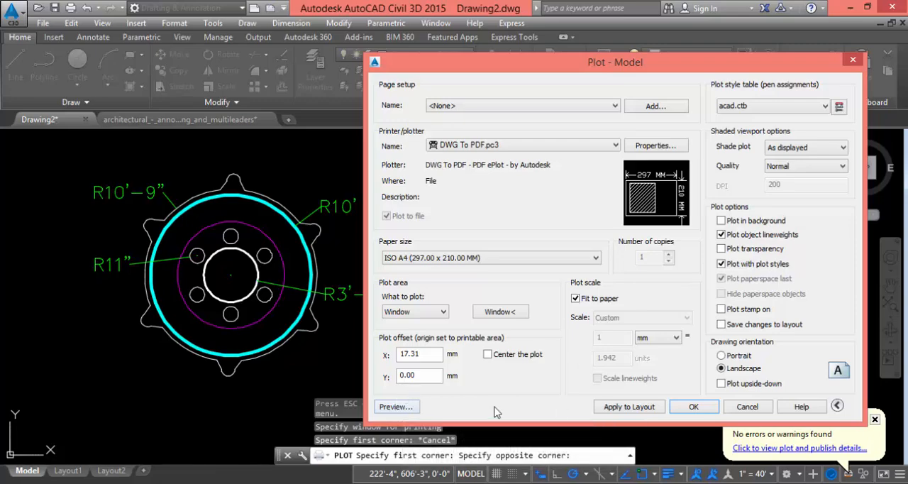
left_click(398, 407)
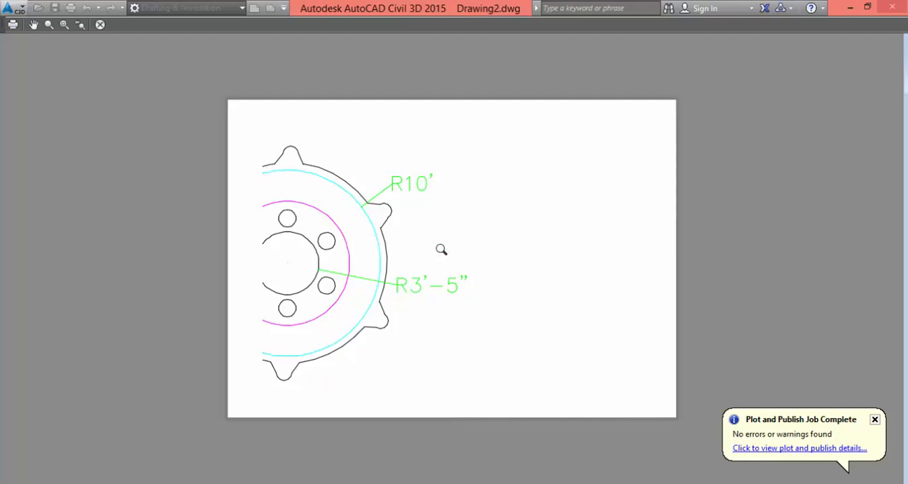
left_click(100, 24)
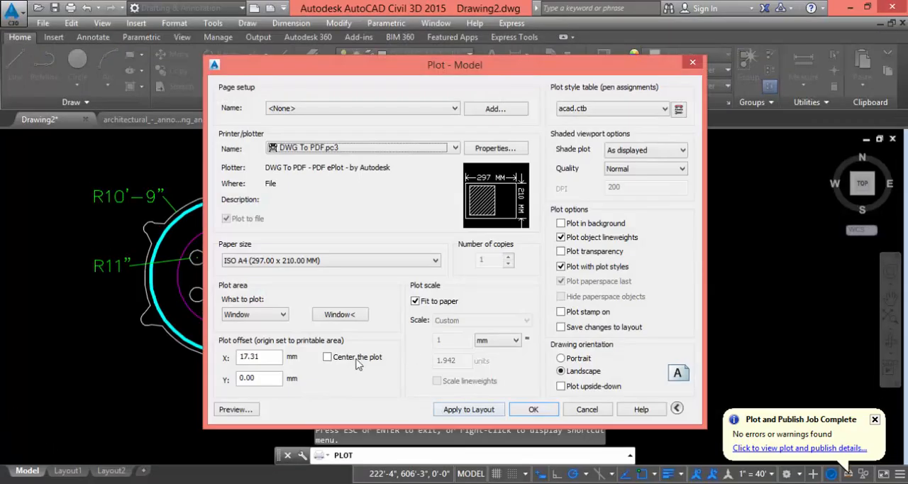
Center the windowed plot on the sheet and preview it
left_click(328, 358)
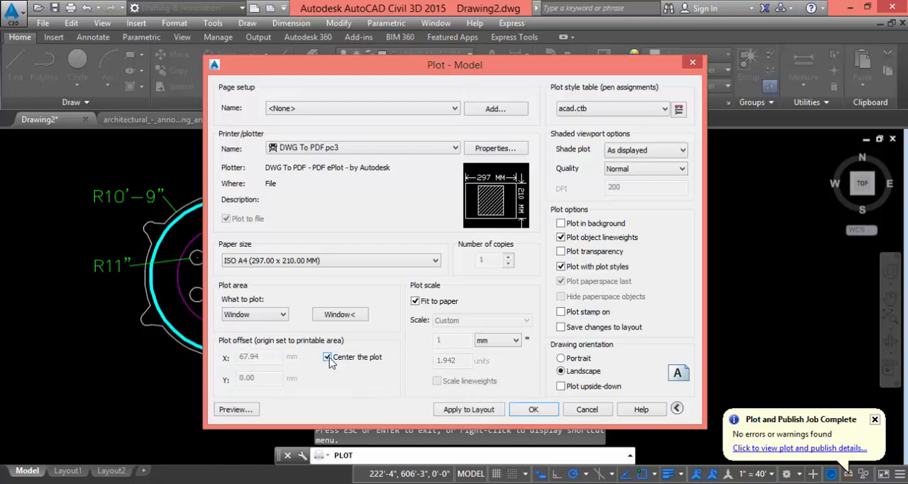
left_click(235, 409)
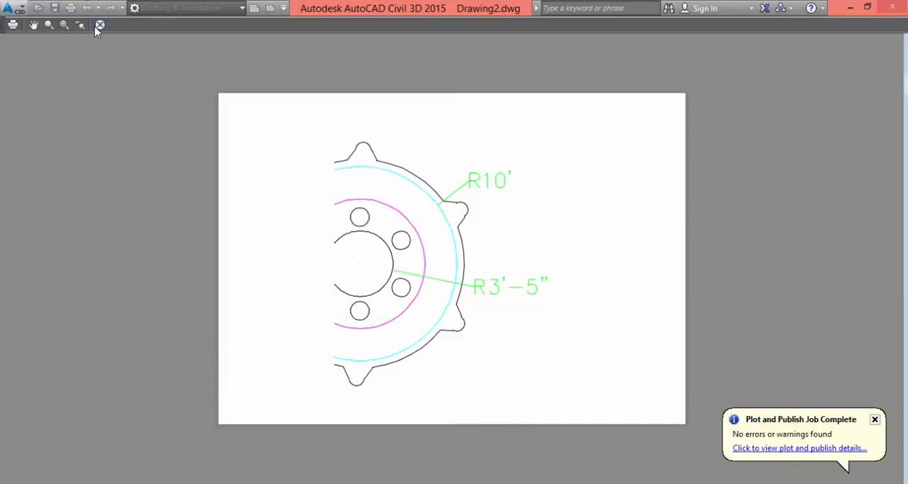
left_click(100, 25)
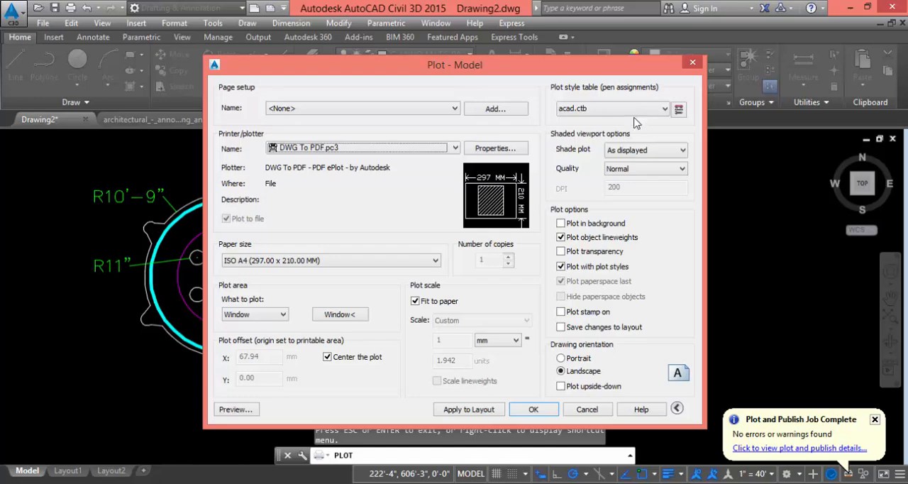
Assign the monochrome.ctb plot style table without applying it to all layouts, and preview the plot
left_click(665, 108)
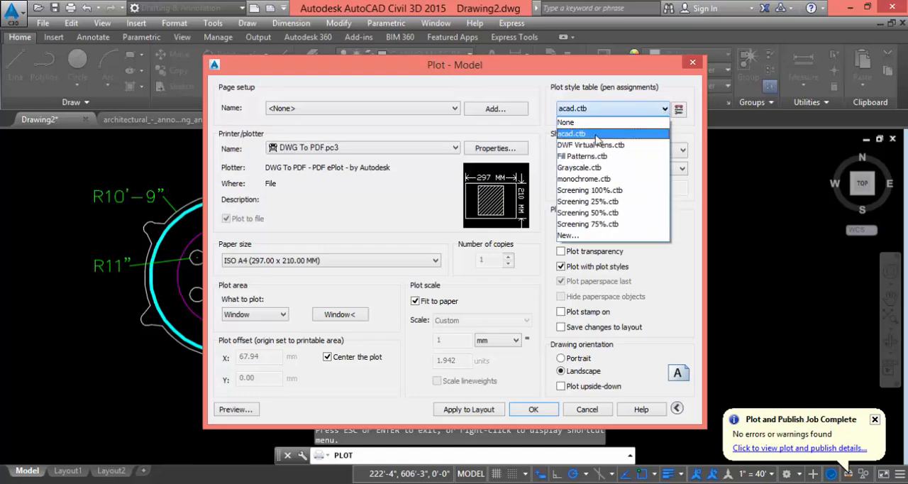
left_click(590, 180)
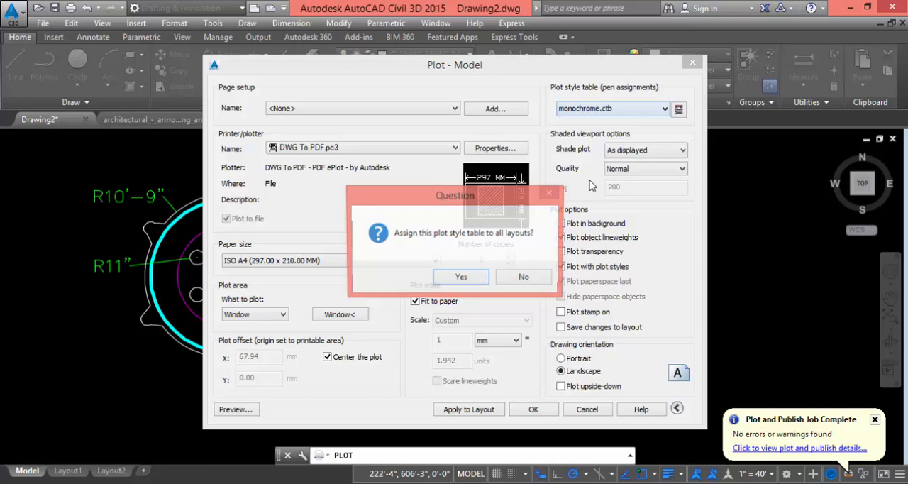
left_click(524, 279)
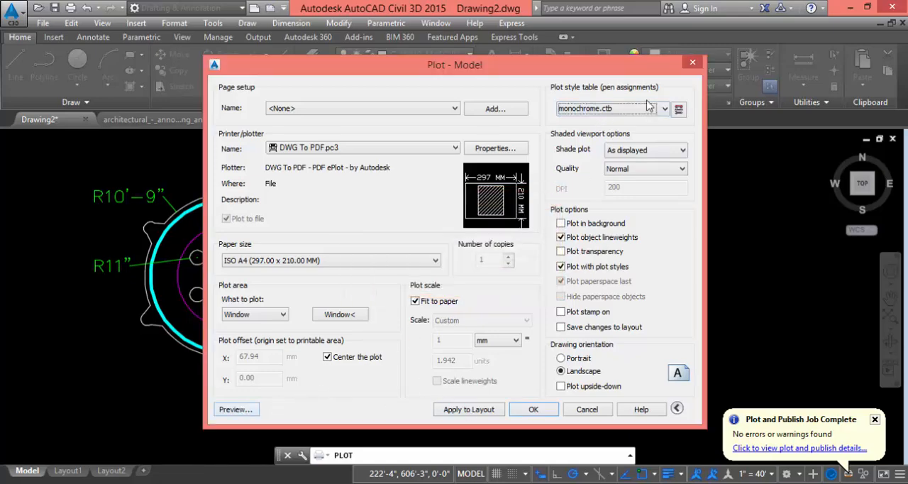
left_click(225, 410)
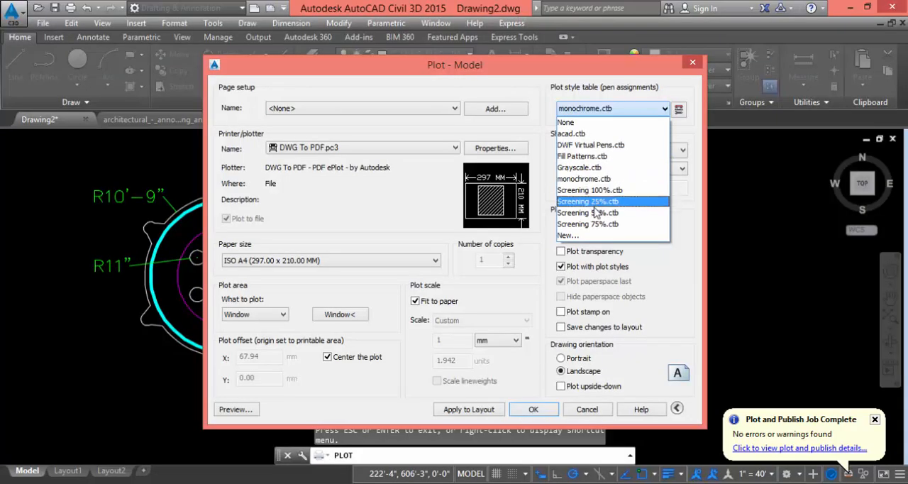
Switch the plot style table back to acad.ctb without applying it to all layouts, and preview the colored plot
left_click(578, 134)
left_click(525, 276)
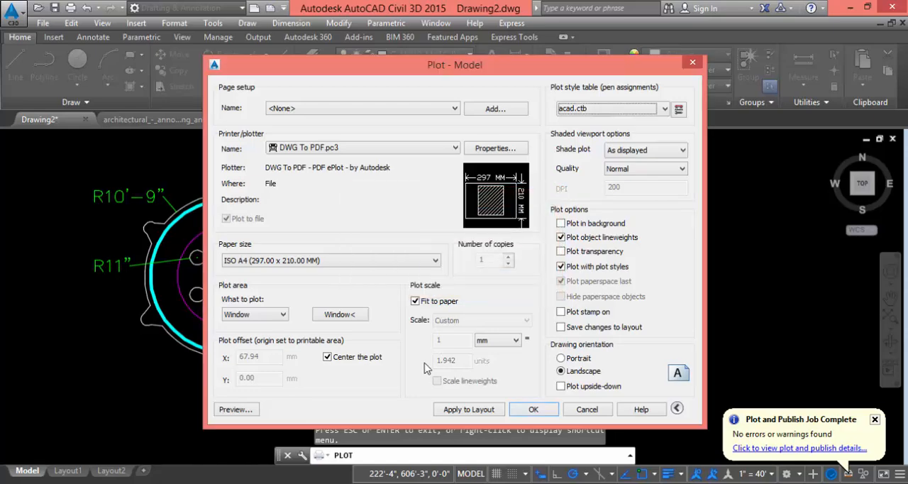
left_click(225, 411)
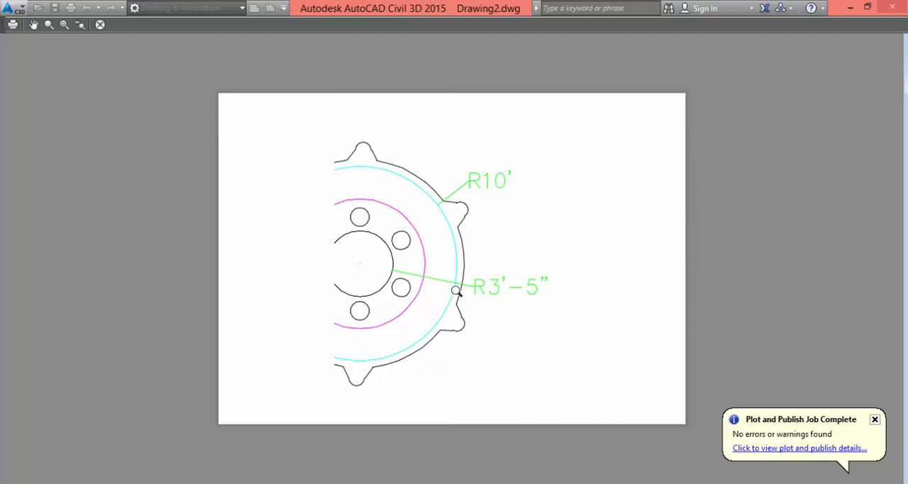
left_click(100, 24)
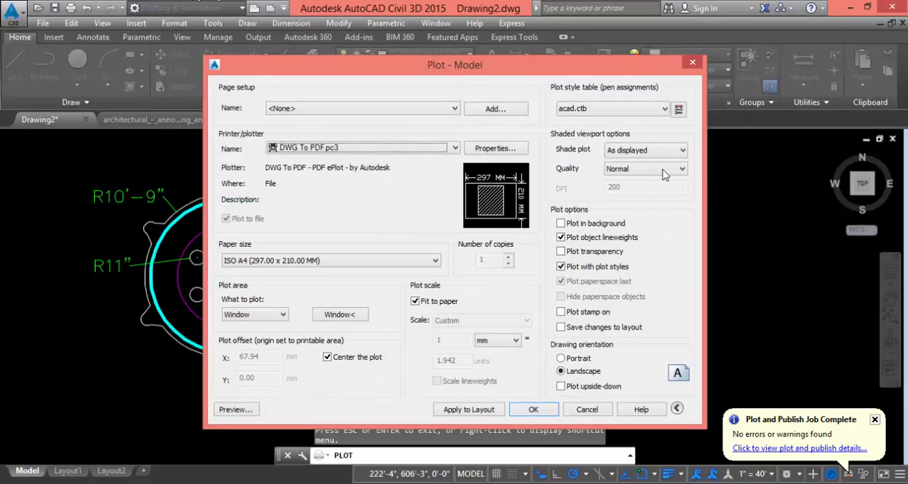
Review the shaded viewport quality options and keep the quality at Normal
left_click(663, 170)
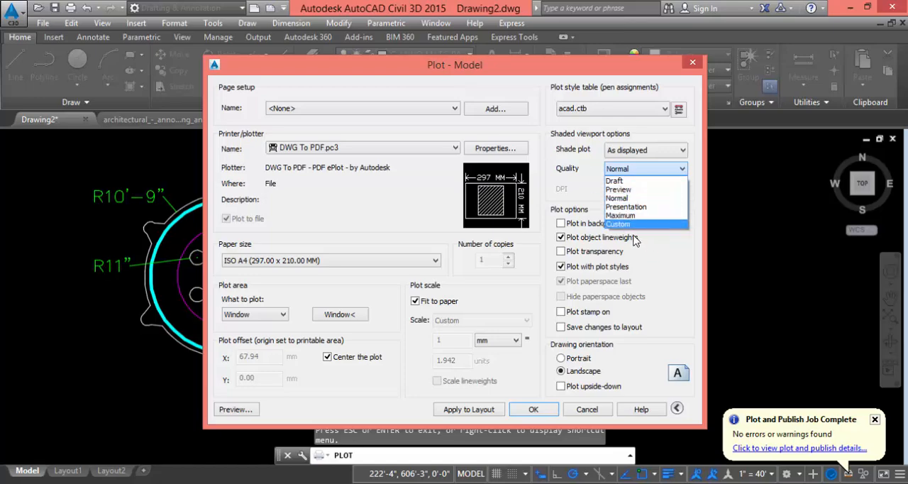
left_click(618, 198)
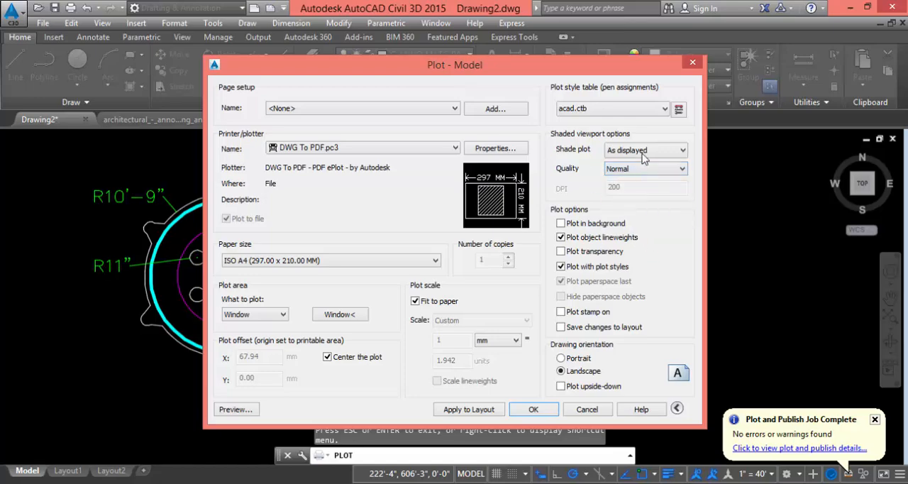